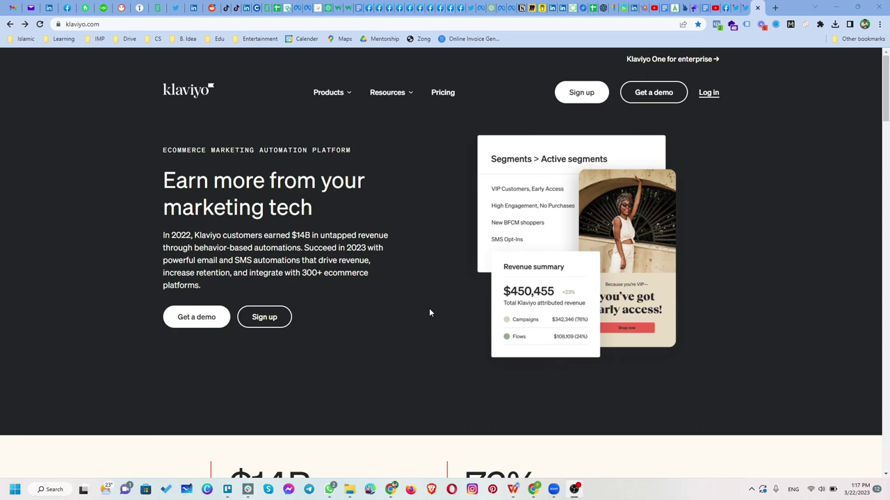
Browse the Klaviyo homepage and open the account sign-up form
{"action": "scroll", "coordinate": [429, 313], "scroll_direction": "down", "scroll_amount": 6}
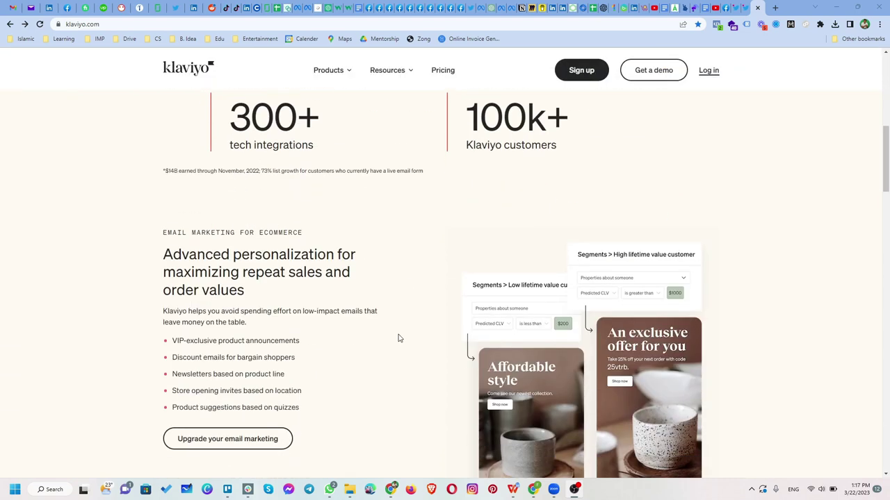
{"action": "scroll", "coordinate": [397, 339], "scroll_direction": "down", "scroll_amount": 3}
{"action": "scroll", "coordinate": [377, 364], "scroll_direction": "down", "scroll_amount": 5}
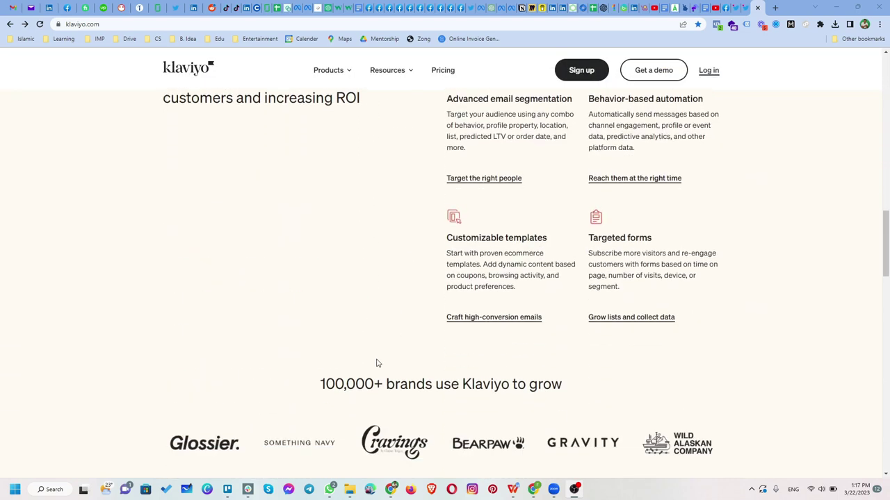
{"action": "scroll", "coordinate": [377, 363], "scroll_direction": "down", "scroll_amount": 3}
{"action": "scroll", "coordinate": [376, 362], "scroll_direction": "down", "scroll_amount": 2}
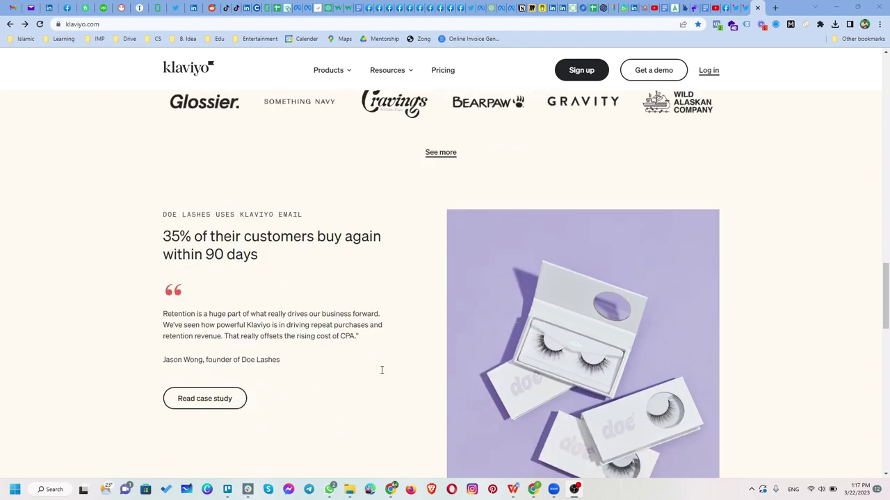
{"action": "scroll", "coordinate": [381, 369], "scroll_direction": "down", "scroll_amount": 8}
{"action": "scroll", "coordinate": [381, 369], "scroll_direction": "up", "scroll_amount": 2}
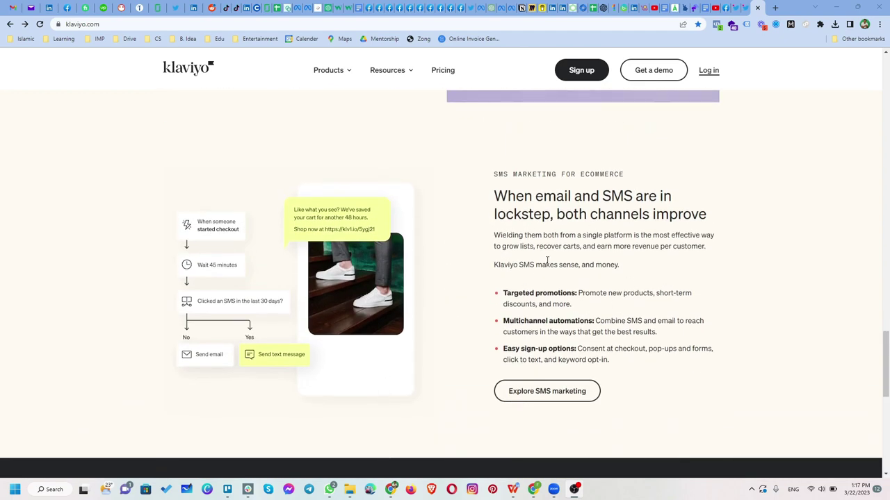
{"action": "scroll", "coordinate": [445, 309], "scroll_direction": "up", "scroll_amount": 7}
{"action": "scroll", "coordinate": [455, 317], "scroll_direction": "down", "scroll_amount": 5}
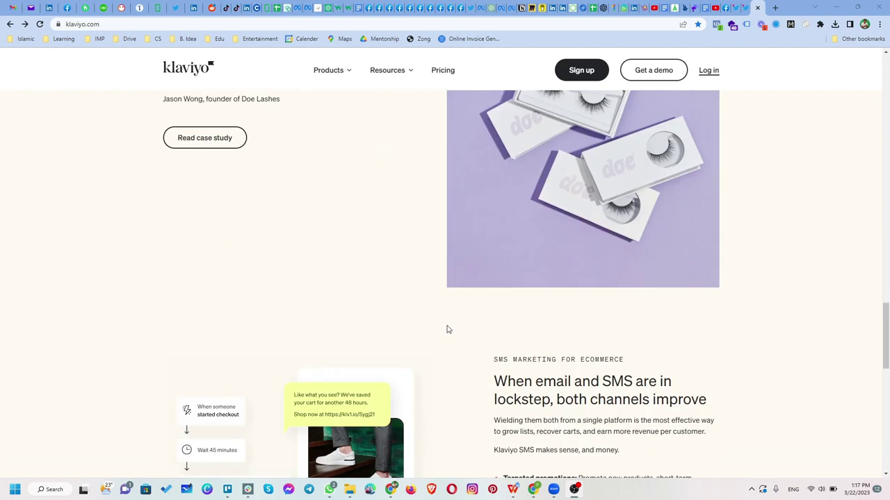
{"action": "scroll", "coordinate": [448, 330], "scroll_direction": "down", "scroll_amount": 3}
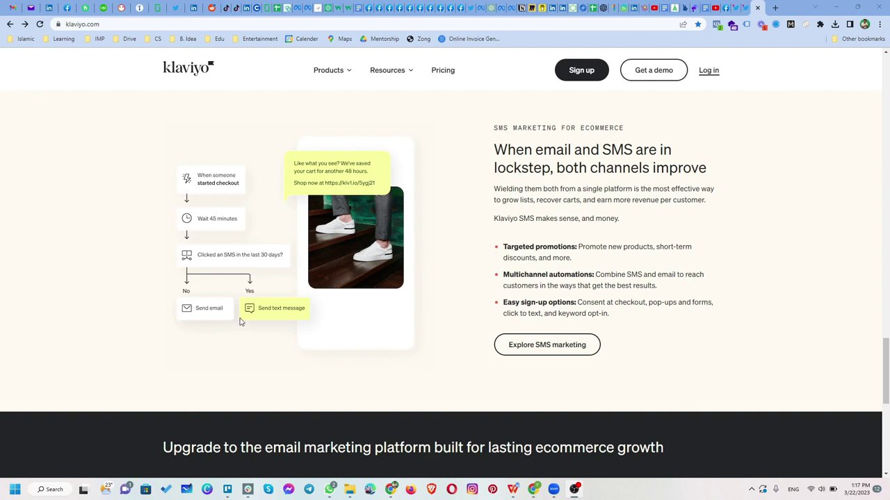
{"action": "scroll", "coordinate": [210, 333], "scroll_direction": "up", "scroll_amount": 3}
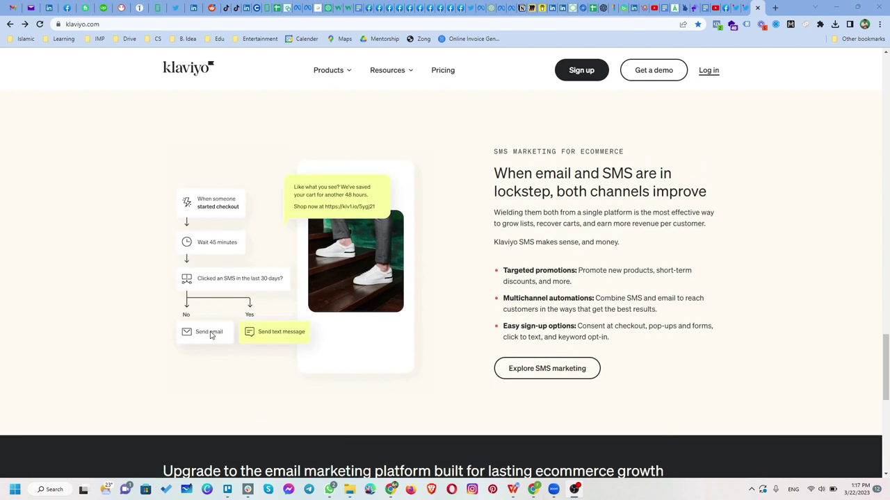
{"action": "scroll", "coordinate": [208, 336], "scroll_direction": "up", "scroll_amount": 5}
{"action": "scroll", "coordinate": [209, 336], "scroll_direction": "down", "scroll_amount": 15}
{"action": "scroll", "coordinate": [209, 336], "scroll_direction": "up", "scroll_amount": 2}
{"action": "scroll", "coordinate": [208, 336], "scroll_direction": "up", "scroll_amount": 10}
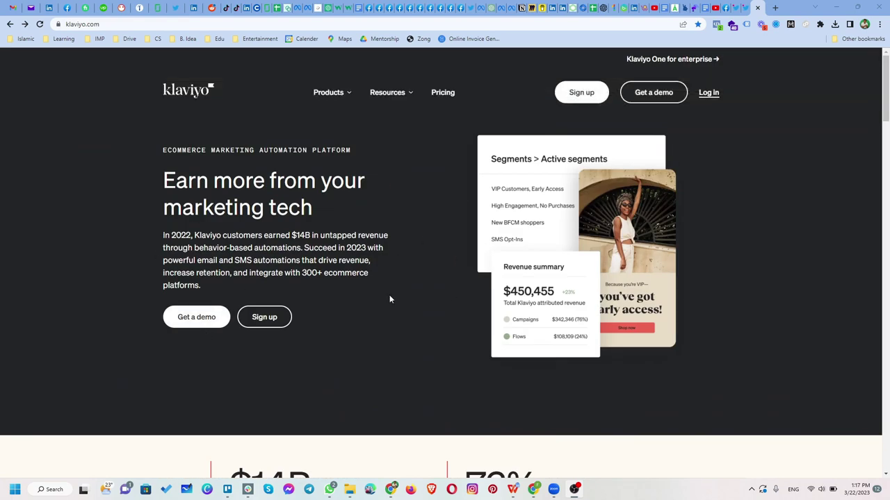
{"action": "left_click", "coordinate": [580, 93]}
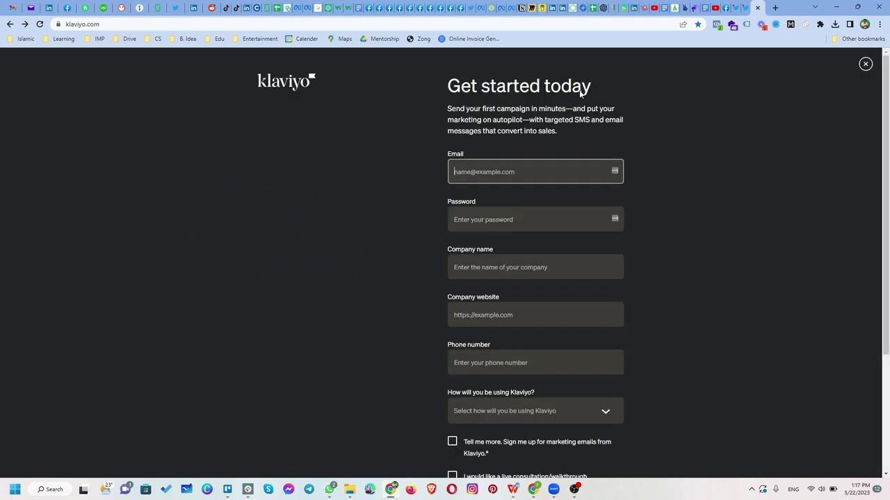
Fill the sign-up Email field from a saved autofill suggestion
{"action": "scroll", "coordinate": [515, 368], "scroll_direction": "down", "scroll_amount": 3}
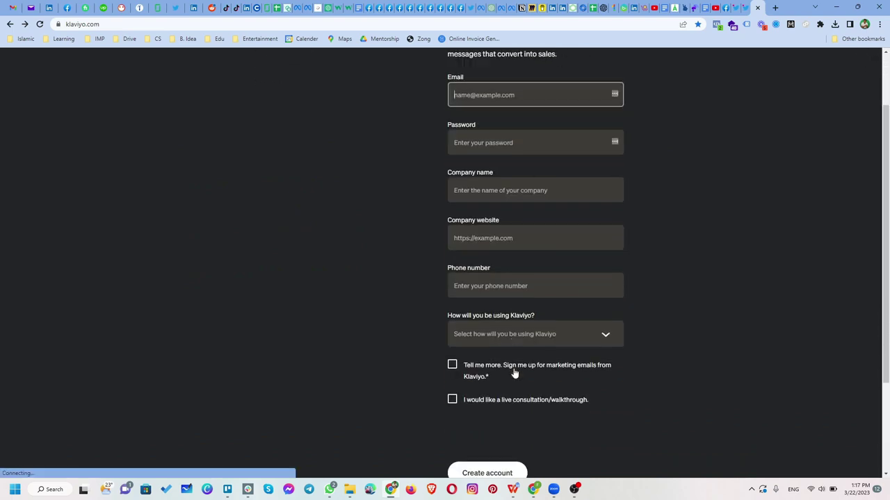
{"action": "scroll", "coordinate": [515, 367], "scroll_direction": "up", "scroll_amount": 3}
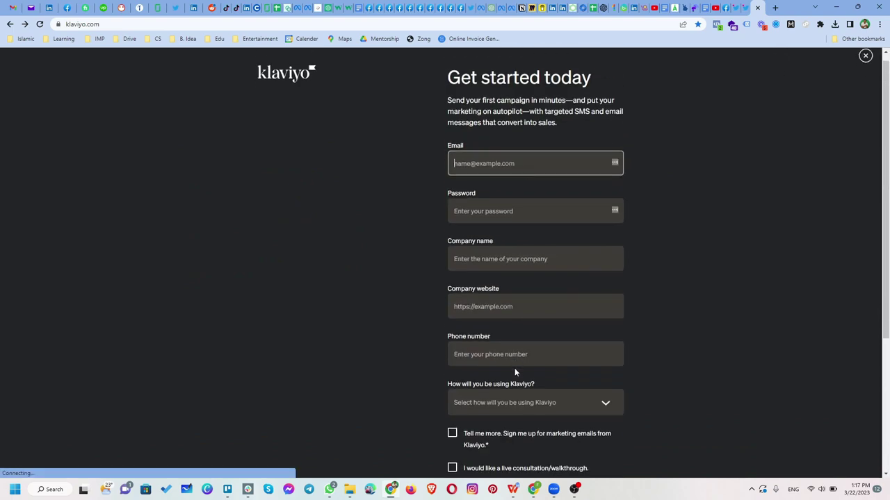
{"action": "left_click", "coordinate": [508, 171]}
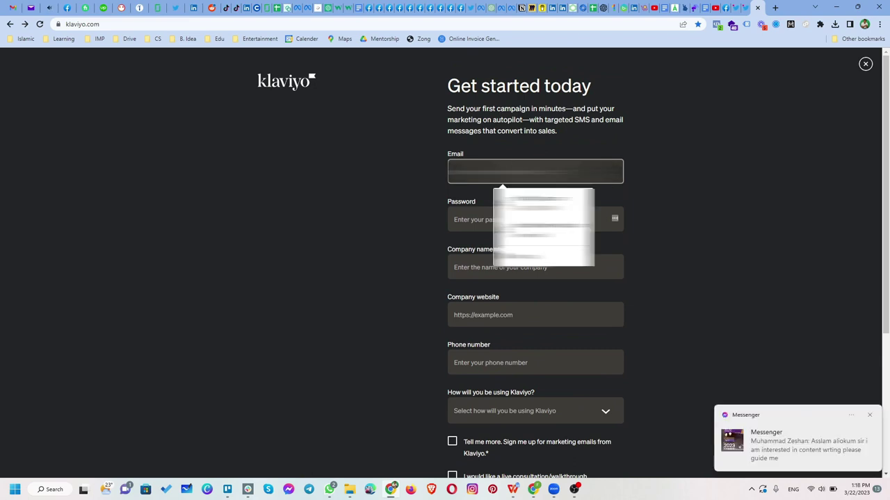
{"action": "left_click", "coordinate": [422, 184]}
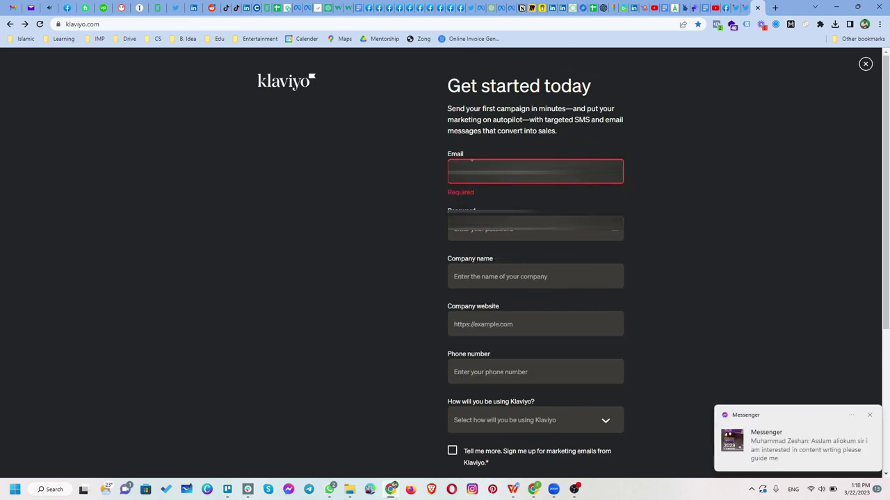
{"action": "left_click", "coordinate": [487, 171]}
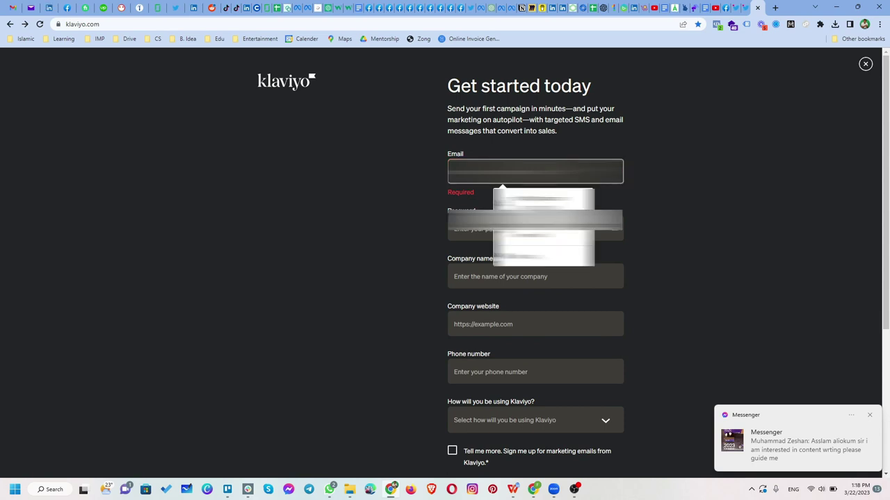
{"action": "type", "text": "m"}
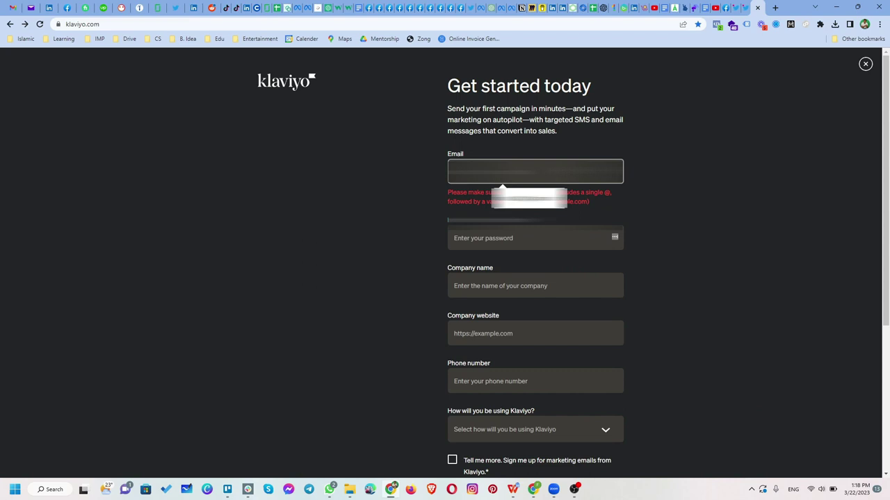
{"action": "left_click", "coordinate": [514, 199]}
Fill in the password and company name, and paste the company website address
{"action": "left_click", "coordinate": [504, 244]}
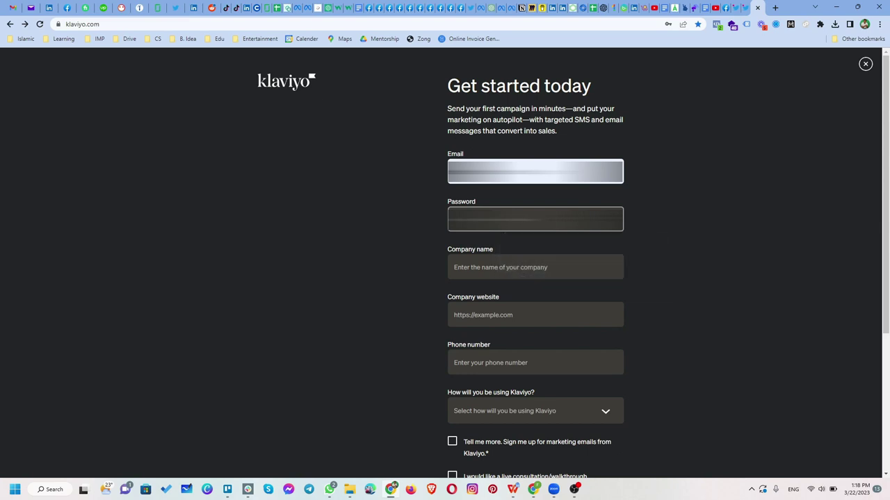
{"action": "left_click", "coordinate": [502, 267]}
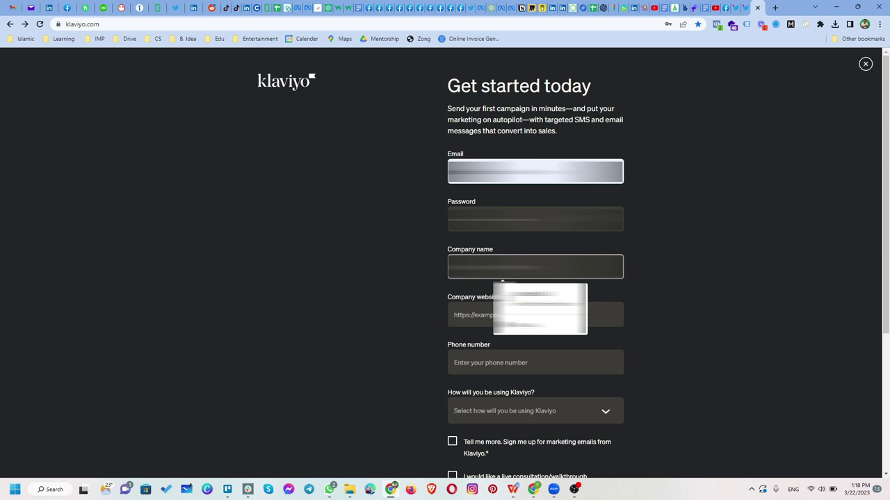
{"action": "left_click", "coordinate": [536, 314]}
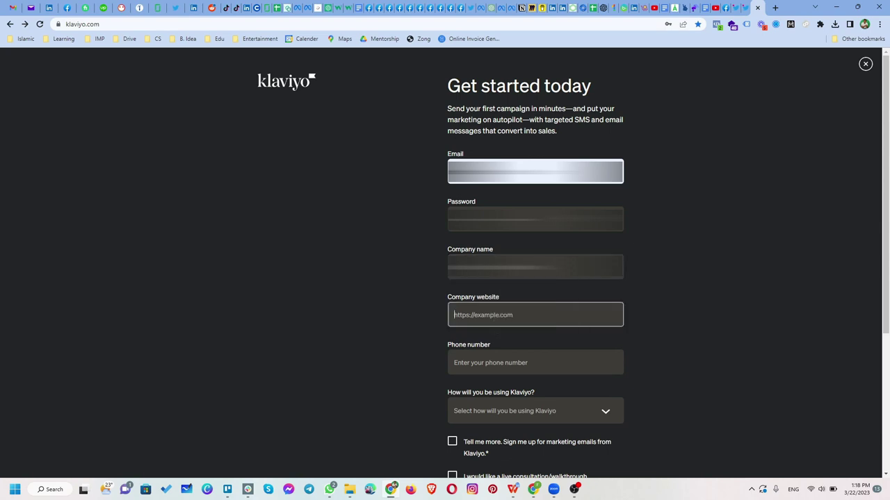
{"action": "key", "text": "ctrl+v"}
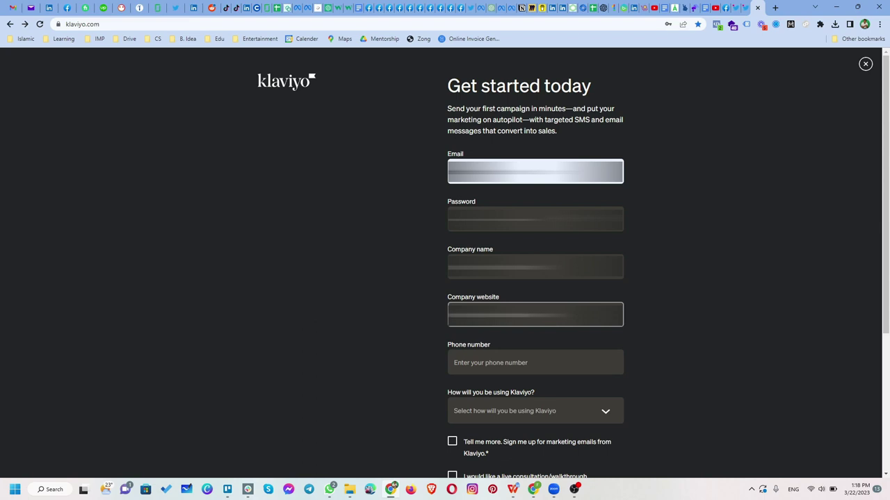
{"action": "left_click", "coordinate": [535, 362]}
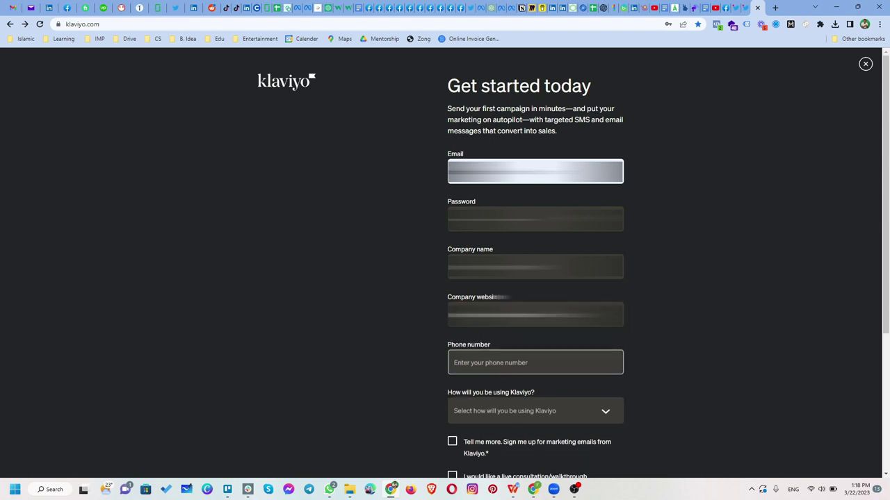
Paste the phone number, set usage to 'For my own business', and tick the marketing-emails opt-in
{"action": "scroll", "coordinate": [478, 267], "scroll_direction": "down", "scroll_amount": 3}
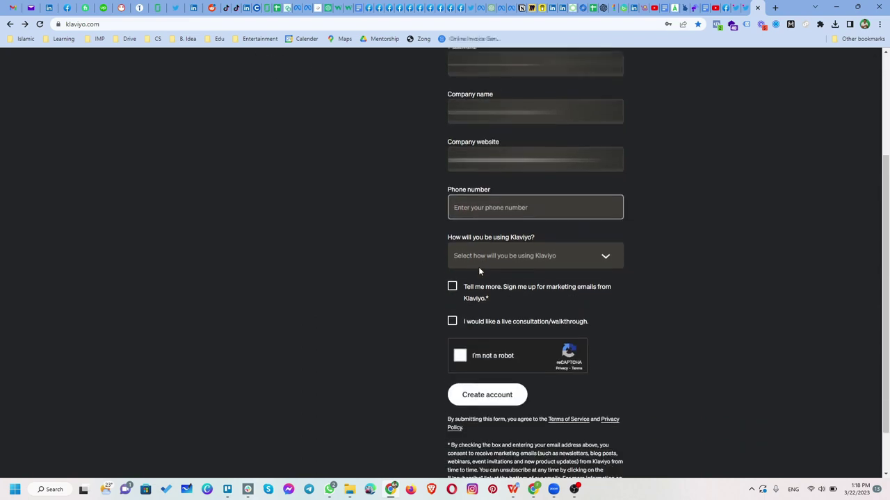
{"action": "key", "text": "ctrl+v"}
{"action": "left_click", "coordinate": [528, 225]}
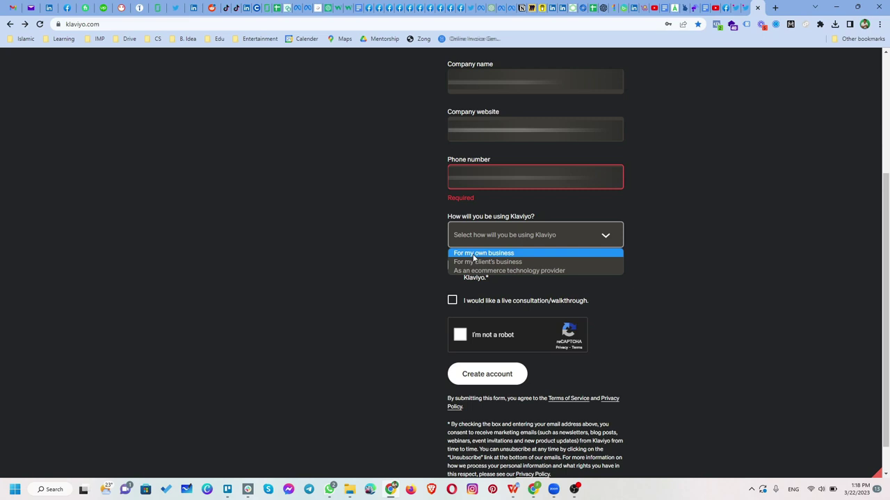
{"action": "left_click", "coordinate": [473, 255]}
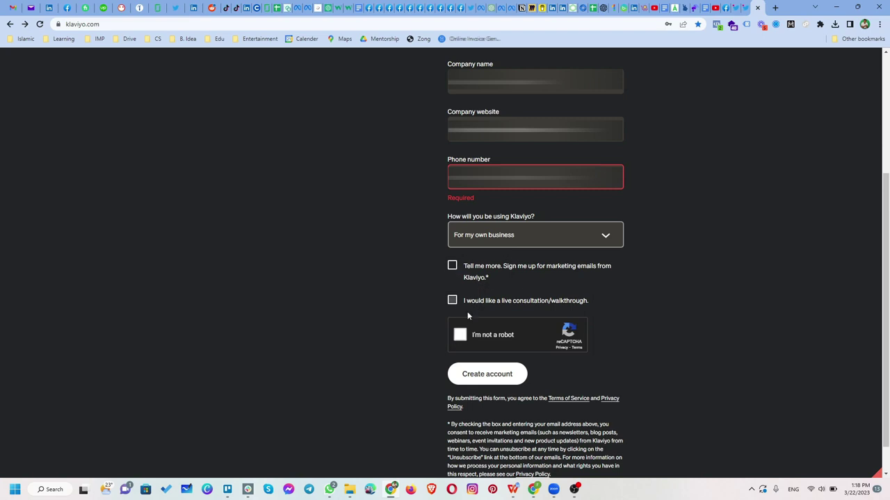
{"action": "left_click", "coordinate": [452, 267]}
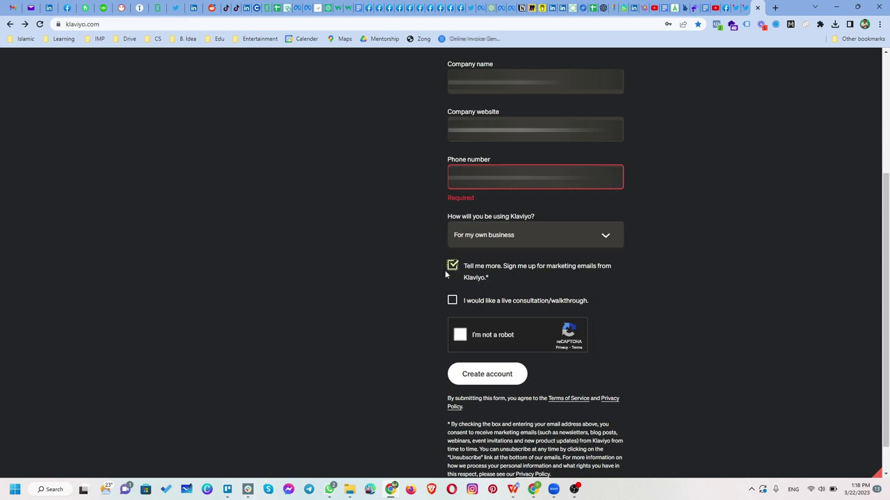
Pass the reCAPTCHA stairs image challenge, then fill the phone number from autofill
{"action": "left_click", "coordinate": [459, 335]}
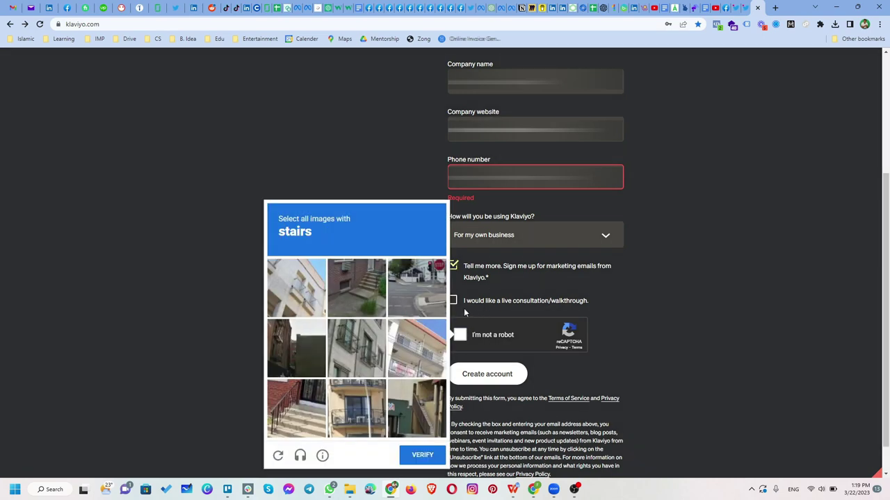
{"action": "left_click", "coordinate": [357, 292]}
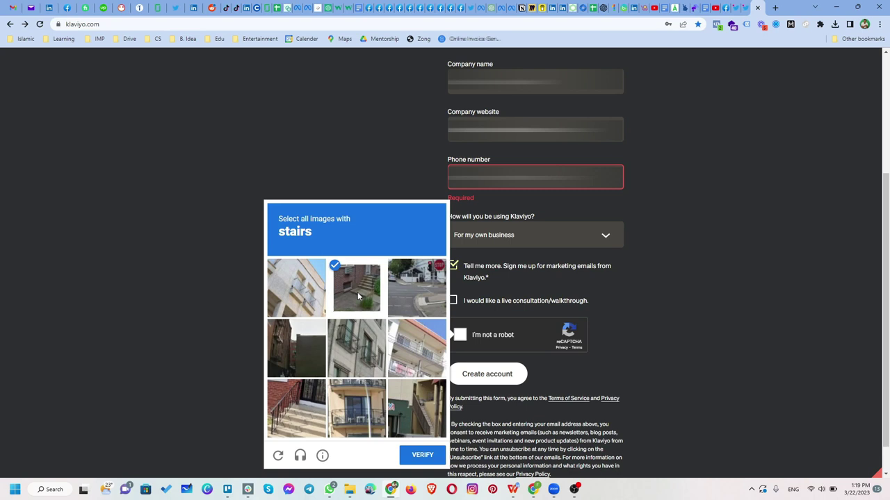
{"action": "left_click", "coordinate": [307, 427]}
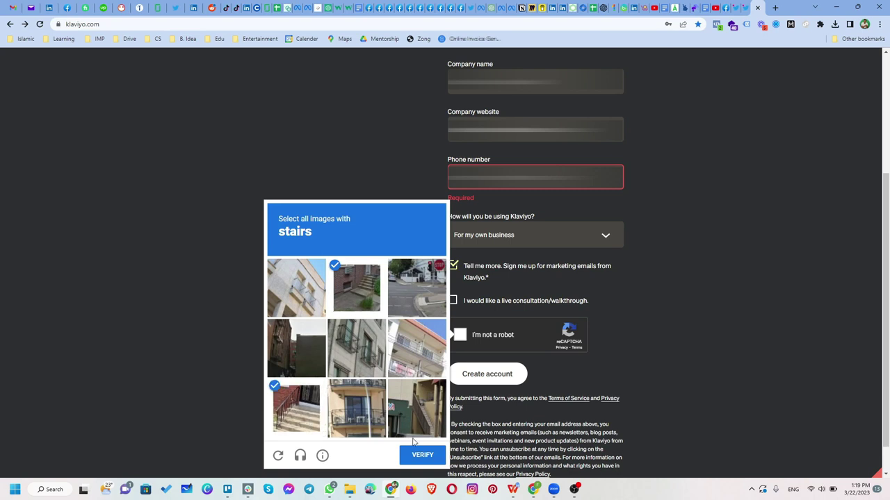
{"action": "left_click", "coordinate": [420, 461]}
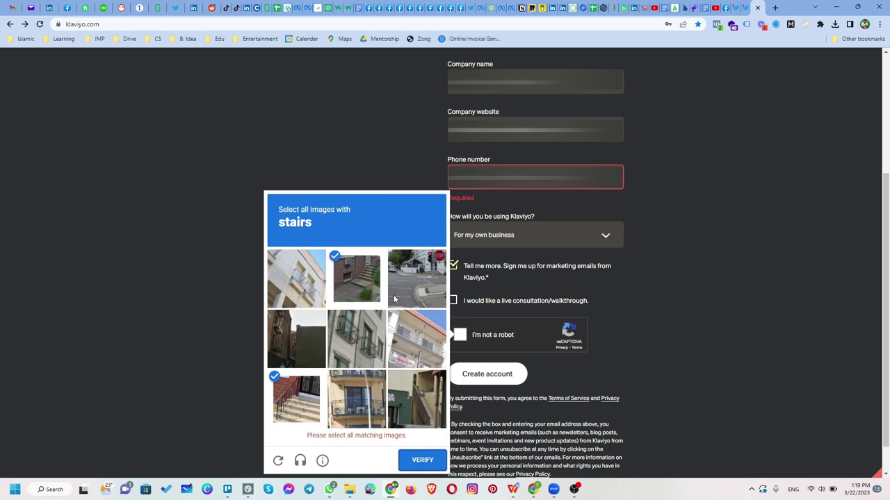
{"action": "left_click", "coordinate": [403, 416]}
{"action": "left_click", "coordinate": [424, 455]}
{"action": "left_click", "coordinate": [497, 175]}
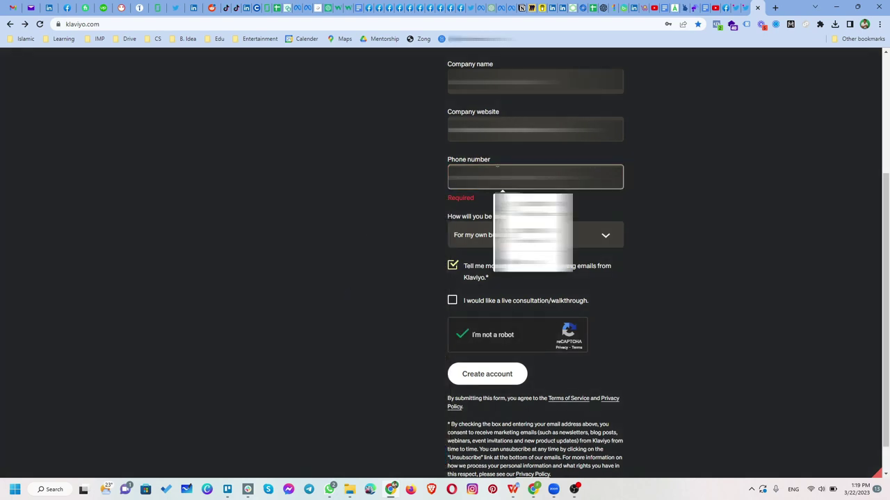
{"action": "left_click", "coordinate": [502, 201]}
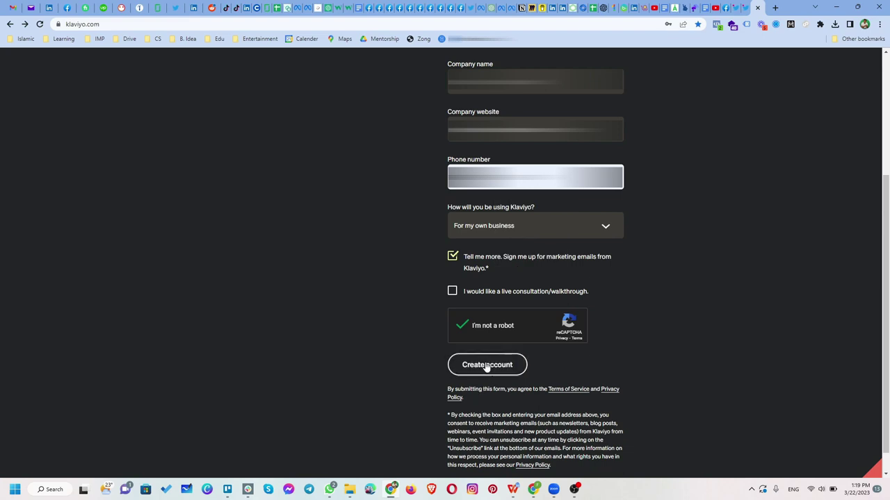
Submit the form to create the account and skip the ecommerce platform choice
{"action": "left_click", "coordinate": [469, 368]}
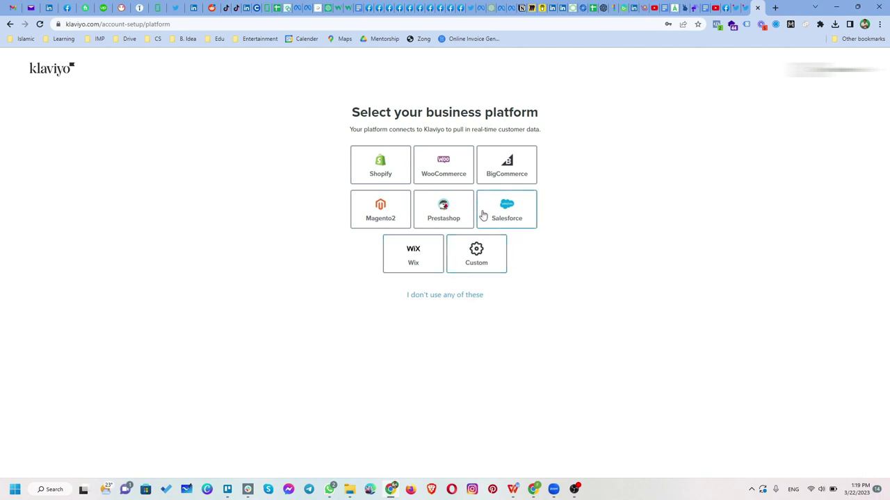
{"action": "left_click", "coordinate": [423, 299]}
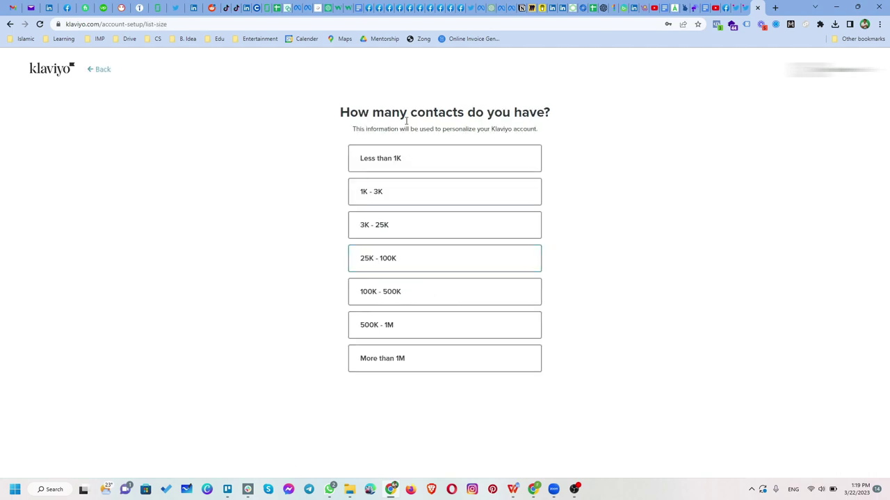
Answer 'Less than 1K' contacts, autofill the business address with country Pakistan, and continue
{"action": "left_click", "coordinate": [429, 165]}
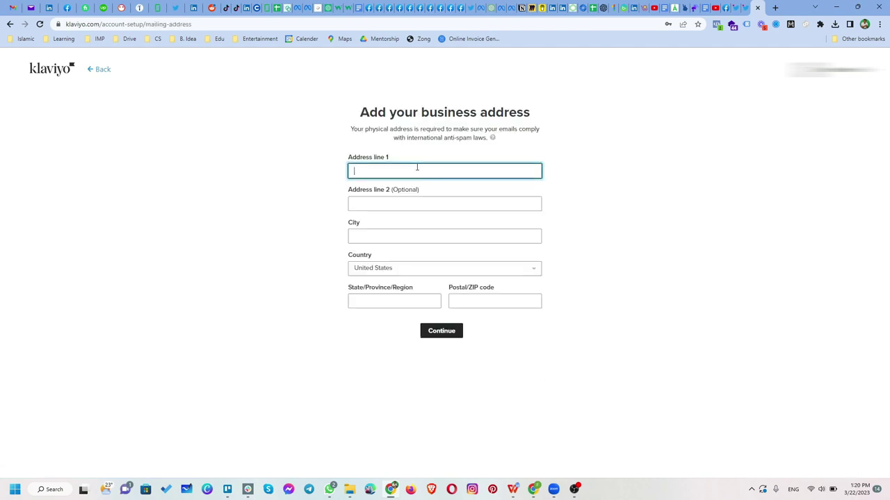
{"action": "left_click", "coordinate": [410, 171]}
{"action": "left_click", "coordinate": [431, 197]}
{"action": "left_click", "coordinate": [387, 271]}
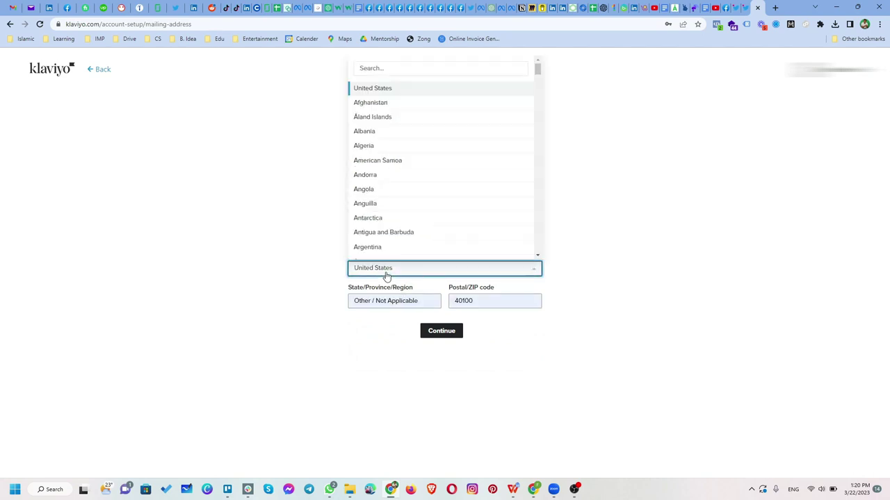
{"action": "scroll", "coordinate": [393, 227], "scroll_direction": "down", "scroll_amount": 9}
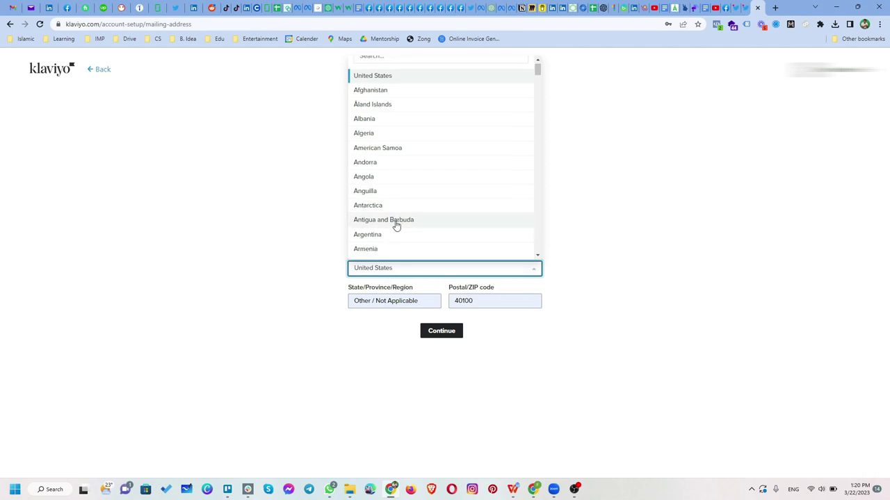
{"action": "scroll", "coordinate": [403, 218], "scroll_direction": "down", "scroll_amount": 20}
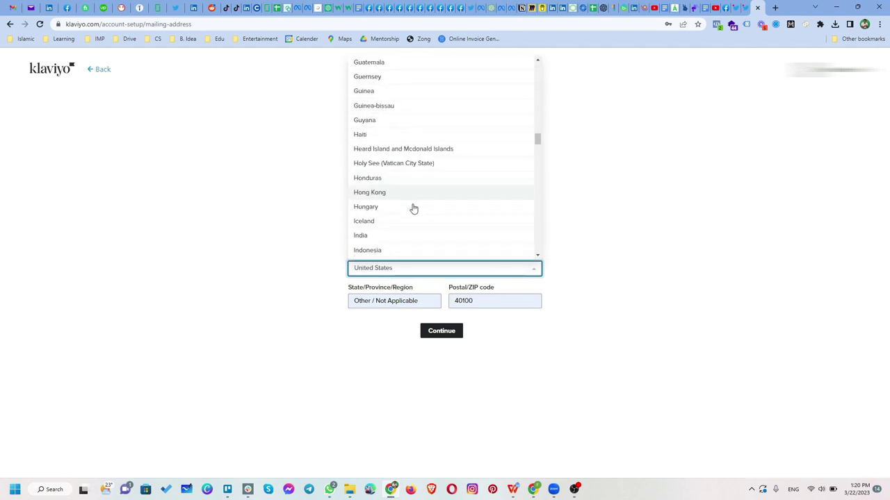
{"action": "scroll", "coordinate": [412, 212], "scroll_direction": "down", "scroll_amount": 5}
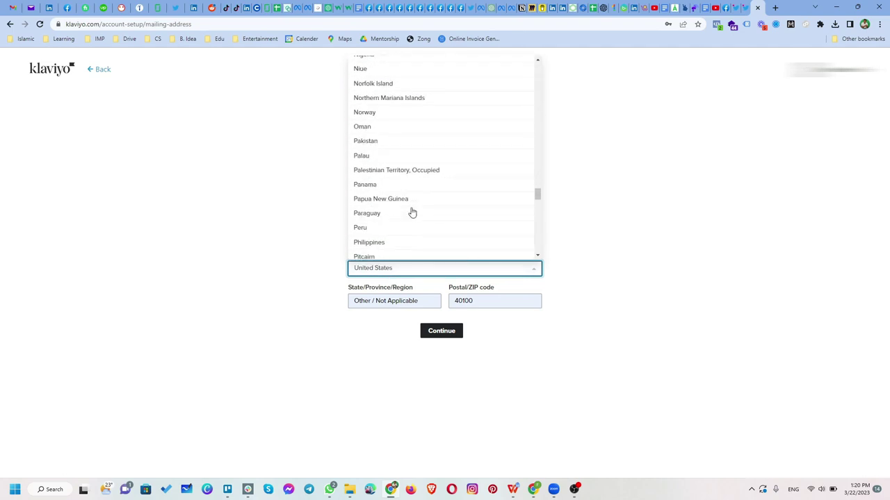
{"action": "left_click", "coordinate": [407, 145]}
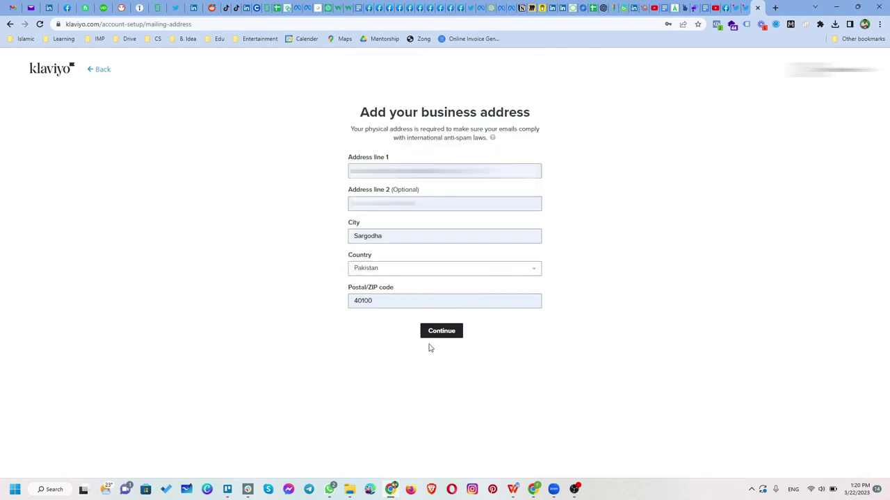
{"action": "left_click", "coordinate": [441, 332]}
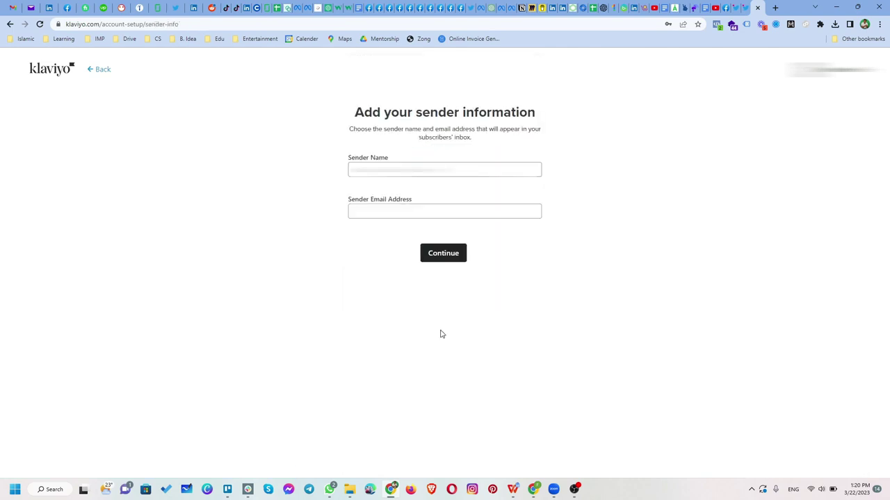
Enter the sender name and sender e-mail address and submit the sender information
{"action": "key", "text": "ctrl+a"}
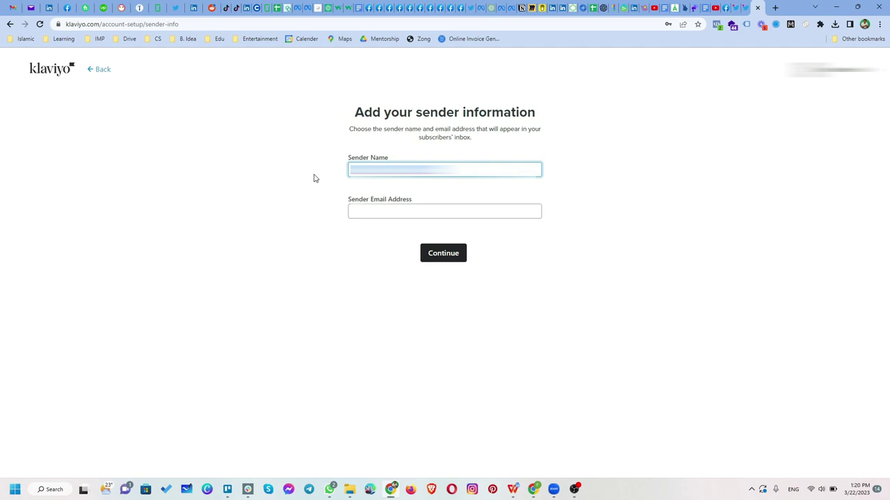
{"action": "left_click", "coordinate": [389, 215]}
{"action": "left_click", "coordinate": [442, 254]}
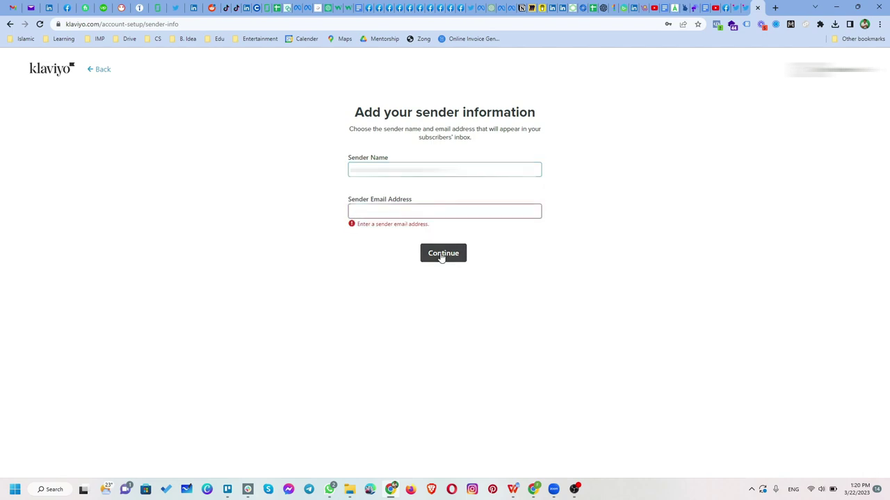
{"action": "left_click", "coordinate": [447, 212]}
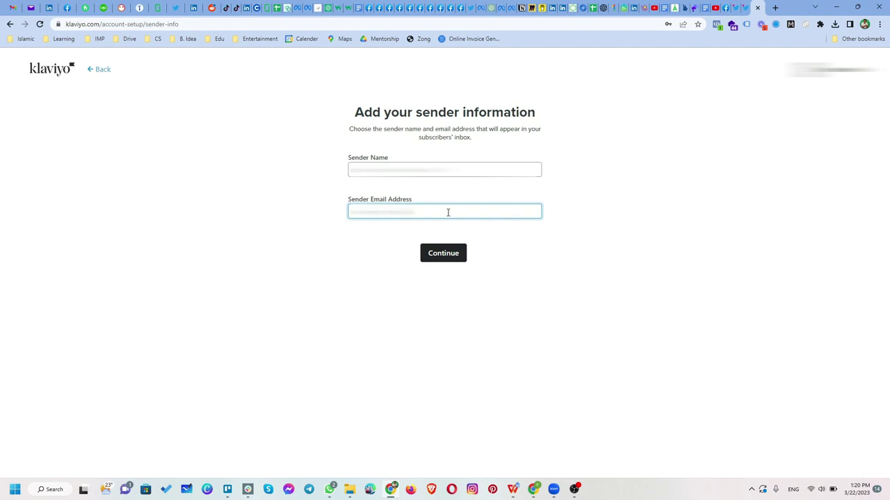
{"action": "left_click", "coordinate": [440, 253]}
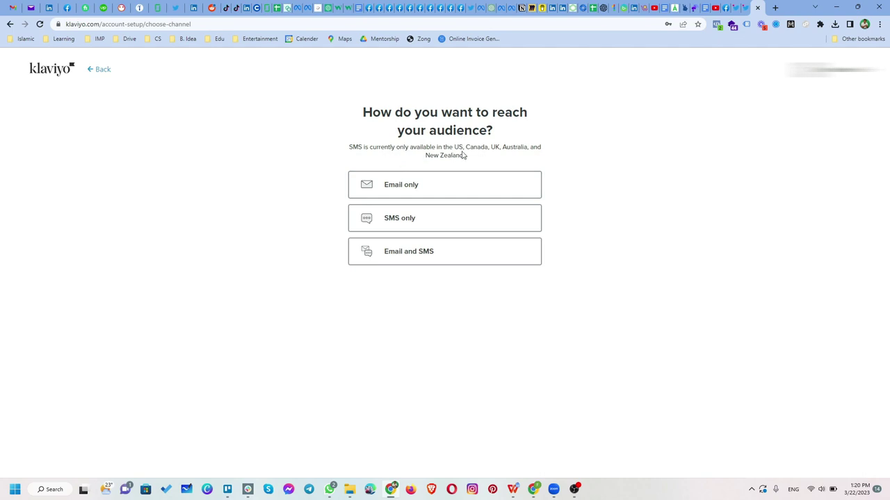
Choose 'Email only' as the channel for reaching the audience
{"action": "double_click", "coordinate": [457, 147]}
{"action": "left_click", "coordinate": [483, 150]}
{"action": "left_click", "coordinate": [448, 187]}
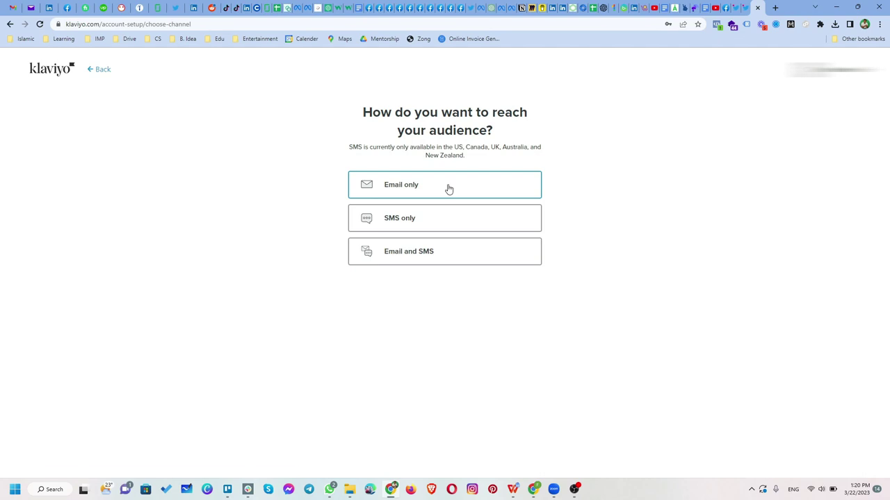
{"action": "left_click", "coordinate": [449, 188]}
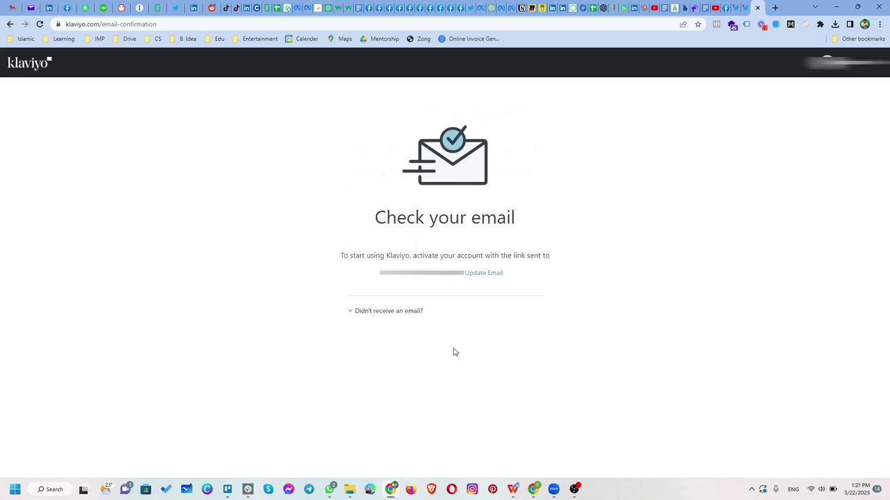
In the refreshed Gmail inbox, open 'Confirm your Klaviyo email' and confirm the account e-mail
{"action": "left_click", "coordinate": [14, 6]}
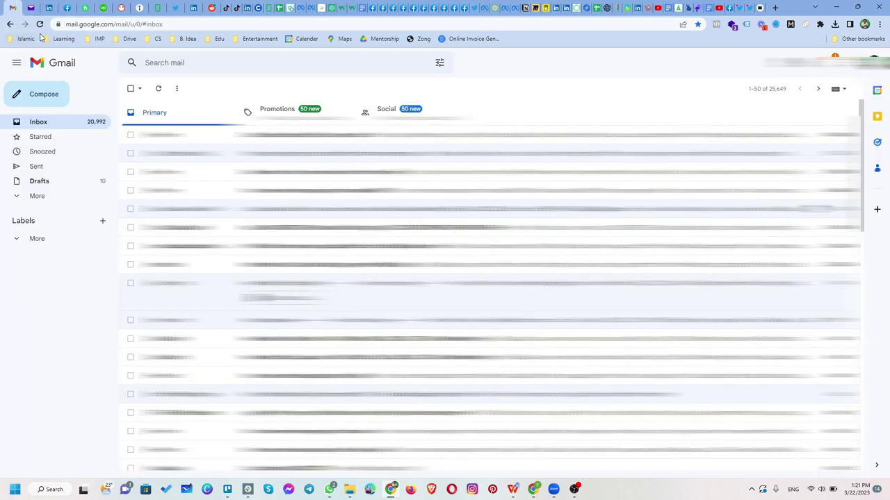
{"action": "left_click", "coordinate": [40, 24]}
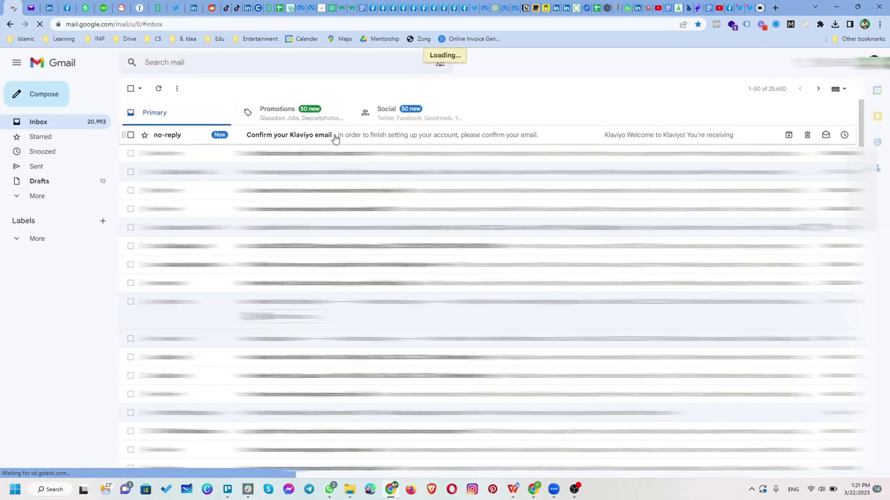
{"action": "left_click", "coordinate": [334, 137]}
{"action": "left_click", "coordinate": [519, 365]}
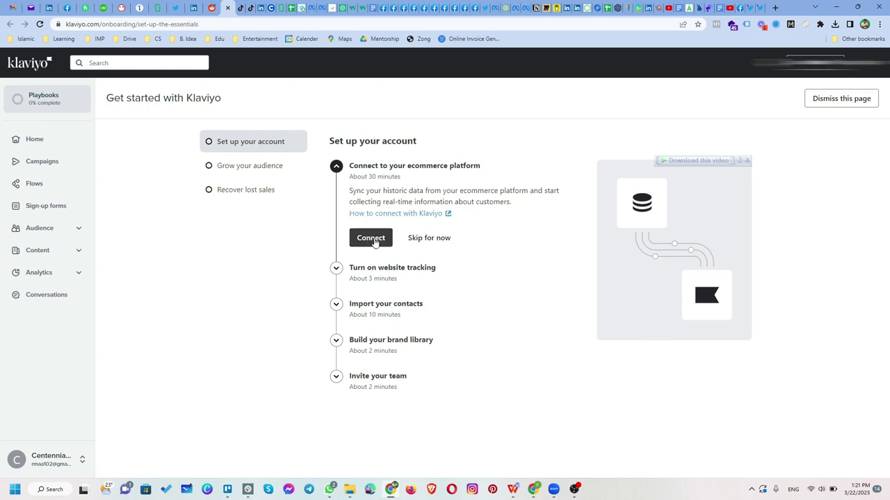
Skip ecommerce, tracking, contact import, brand library, team, sign-up form, welcome, abandoned cart and browse abandonment steps
{"action": "left_click", "coordinate": [429, 238]}
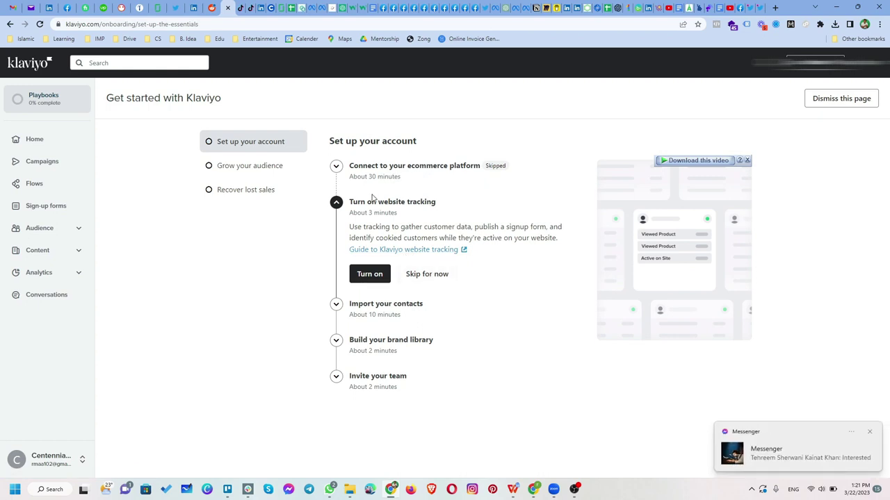
{"action": "left_click", "coordinate": [427, 274]}
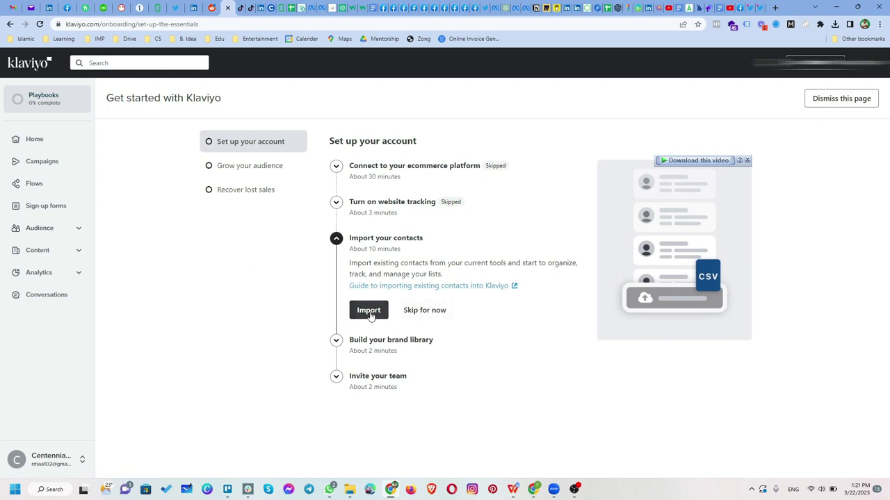
{"action": "left_click", "coordinate": [425, 310]}
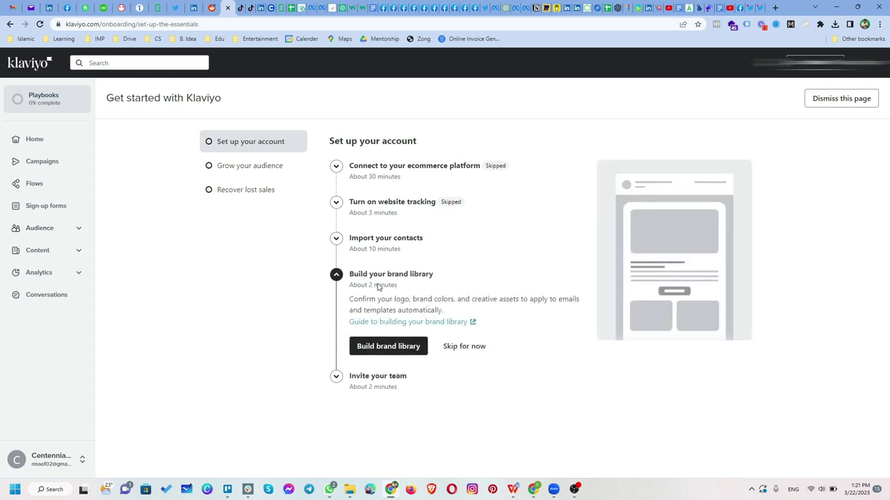
{"action": "left_click", "coordinate": [464, 351]}
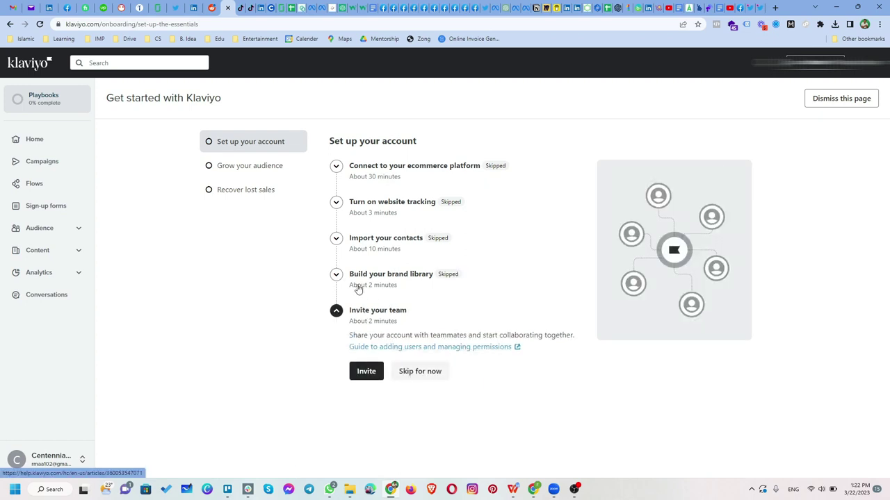
{"action": "left_click", "coordinate": [408, 377]}
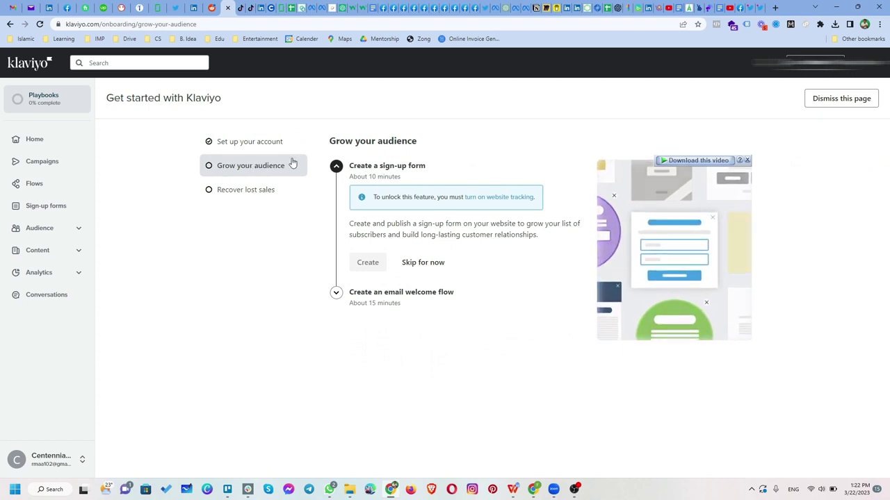
{"action": "left_click", "coordinate": [424, 262]}
{"action": "left_click", "coordinate": [426, 275]}
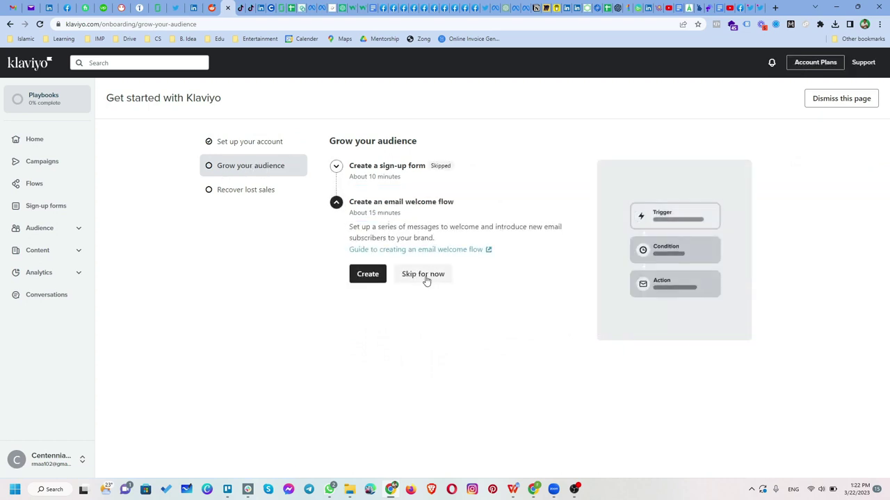
{"action": "left_click", "coordinate": [415, 241]}
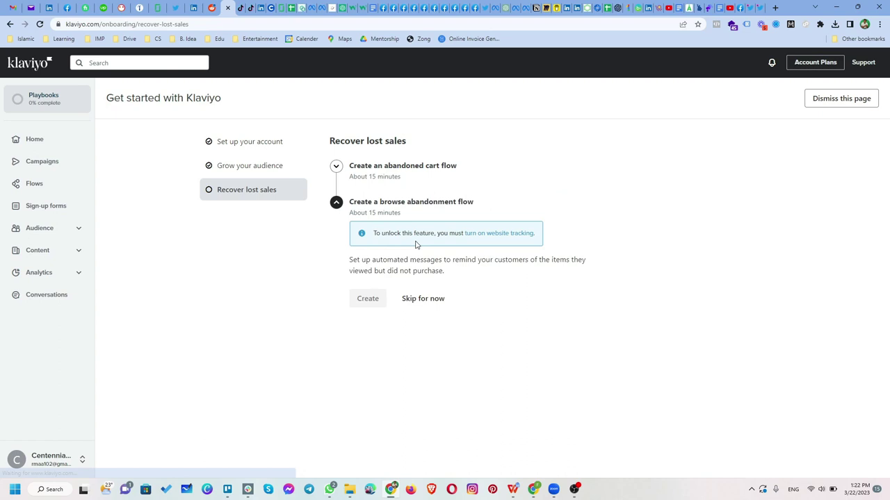
{"action": "left_click", "coordinate": [414, 302]}
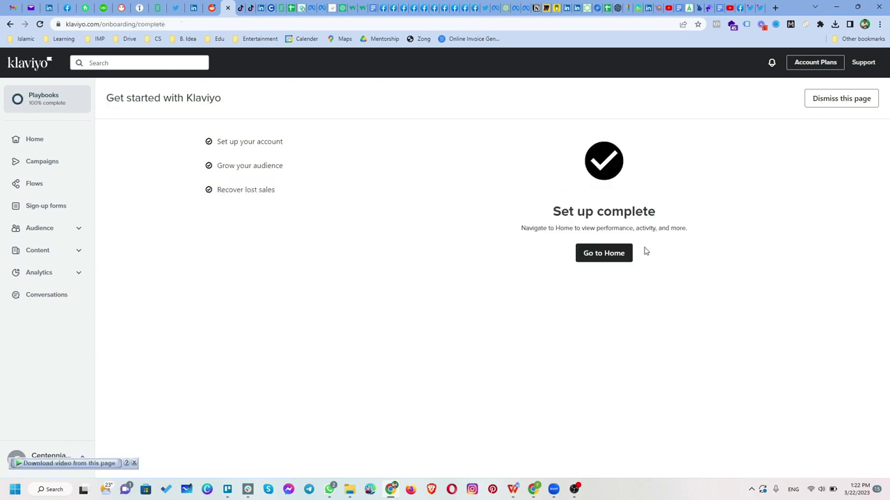
Go to the Home dashboard, then open Audience > Lists & segments from the sidebar
{"action": "left_click", "coordinate": [591, 256]}
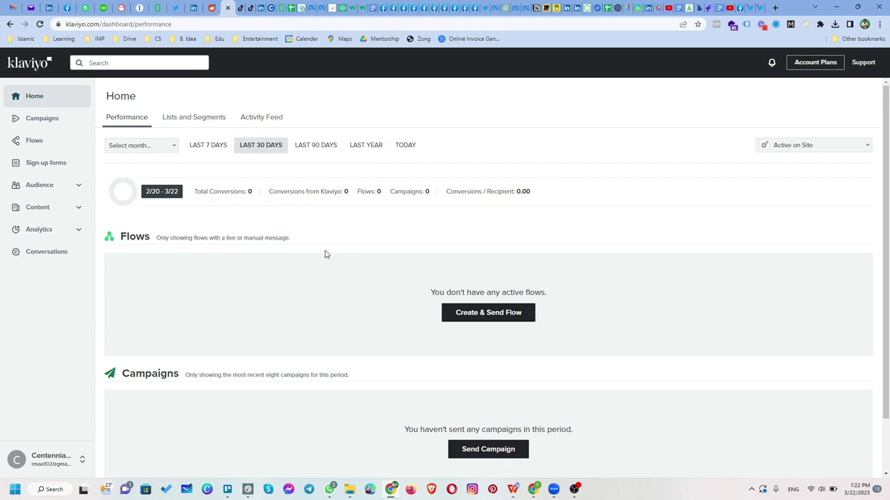
{"action": "scroll", "coordinate": [313, 274], "scroll_direction": "down", "scroll_amount": 1}
{"action": "scroll", "coordinate": [299, 292], "scroll_direction": "up", "scroll_amount": 1}
{"action": "left_click", "coordinate": [44, 192]}
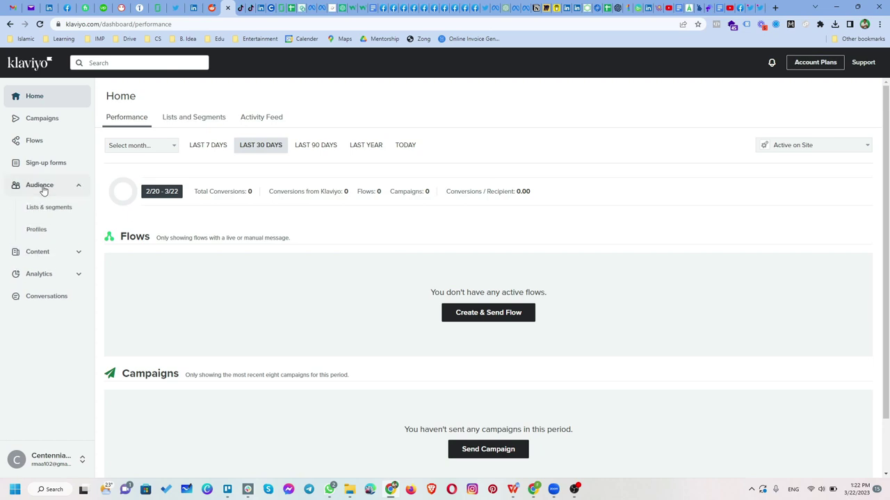
{"action": "left_click", "coordinate": [45, 207]}
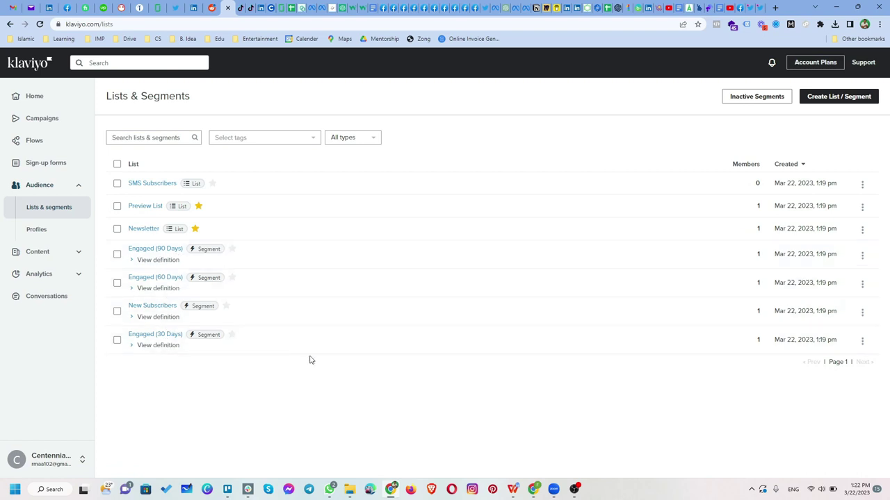
Start a new list named CentennialSol
{"action": "left_click", "coordinate": [826, 105]}
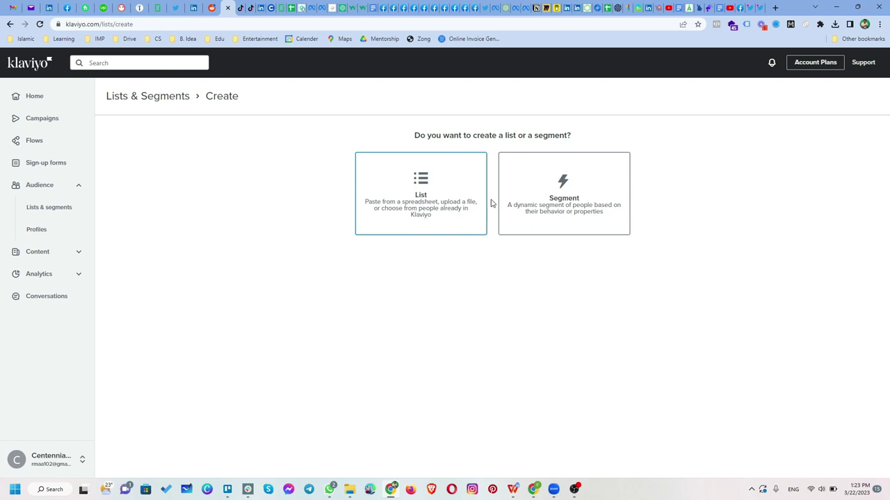
{"action": "left_click", "coordinate": [432, 194]}
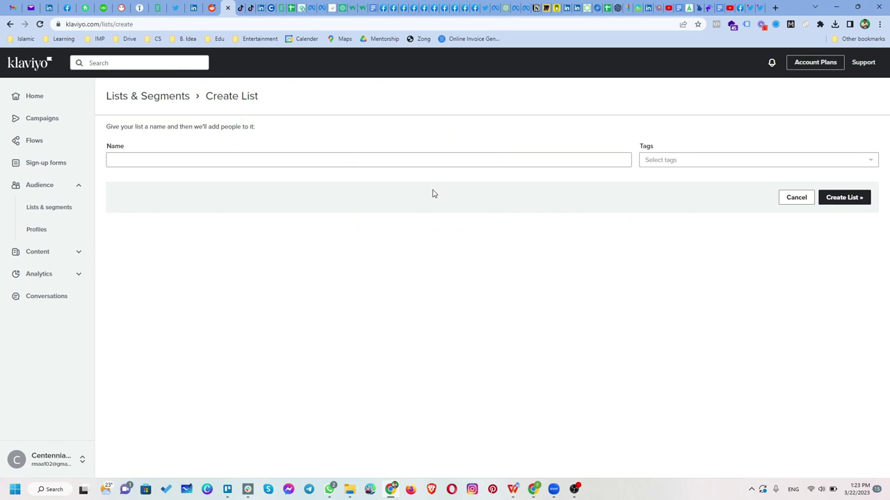
{"action": "left_click", "coordinate": [318, 154]}
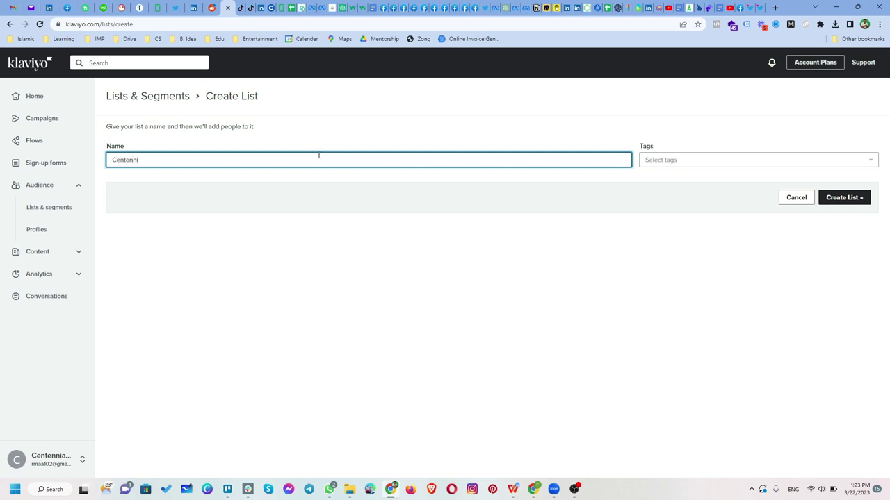
{"action": "type", "text": "CentennialSol"}
{"action": "key", "text": "Tab"}
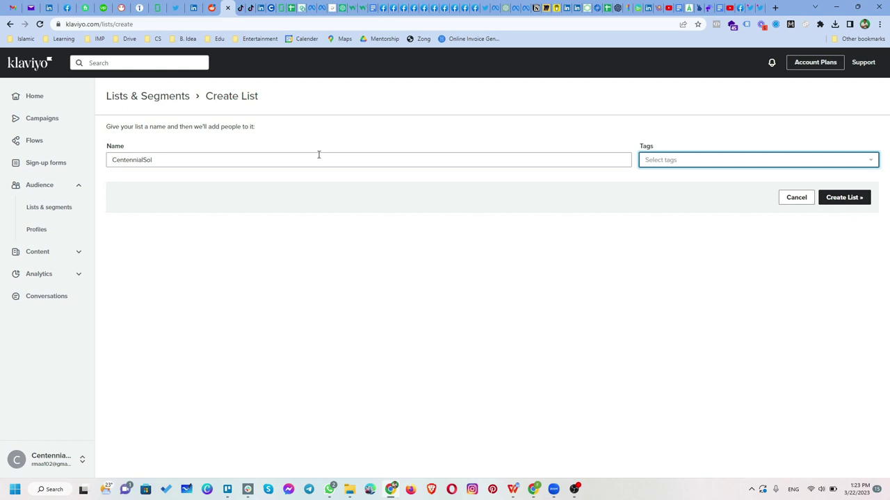
Create and apply the tag 'test', then create the list
{"action": "left_click", "coordinate": [681, 161]}
{"action": "left_click", "coordinate": [681, 182]}
{"action": "type", "text": "test"}
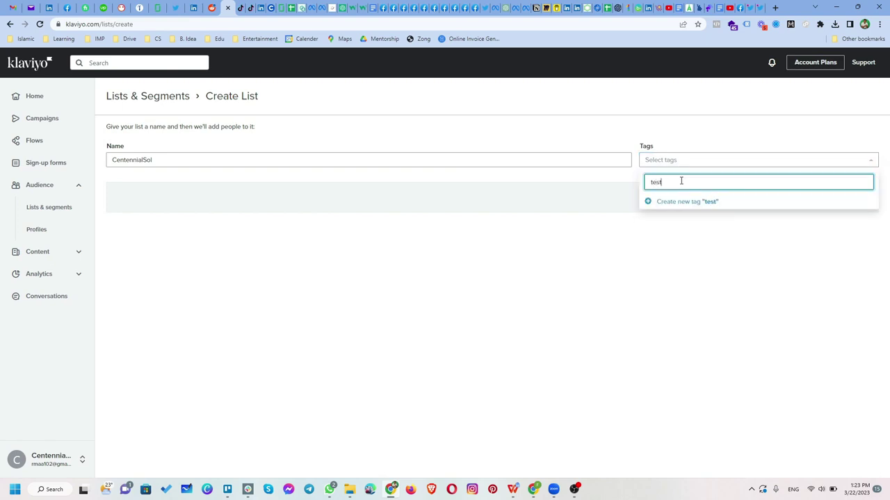
{"action": "left_click", "coordinate": [676, 203]}
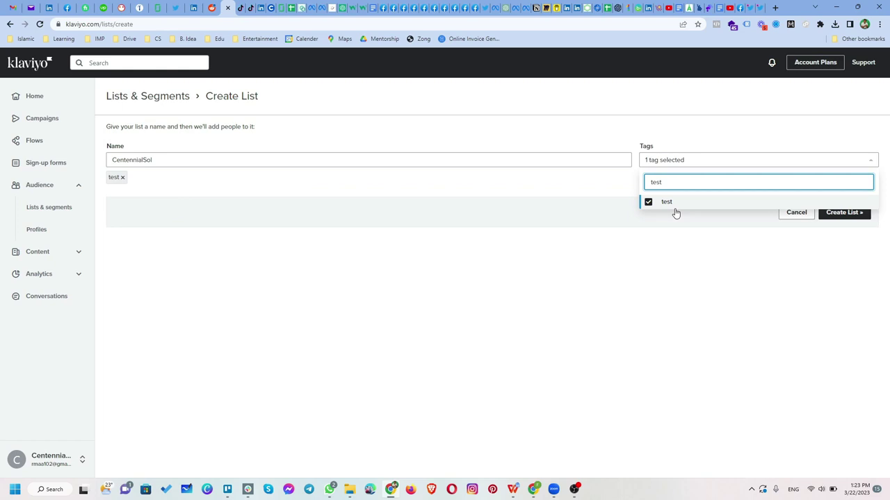
{"action": "left_click", "coordinate": [686, 262]}
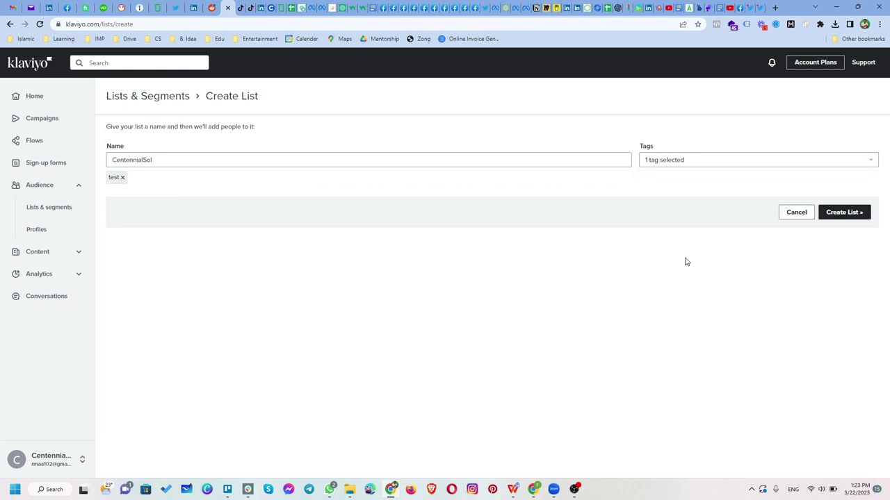
{"action": "left_click", "coordinate": [843, 212]}
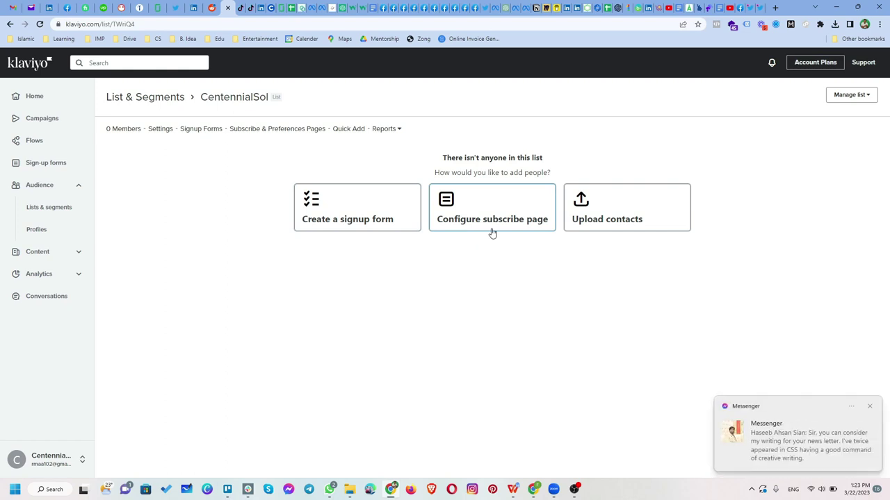
Choose to upload contacts and browse for the CSV file from the drop zone
{"action": "left_click", "coordinate": [622, 211]}
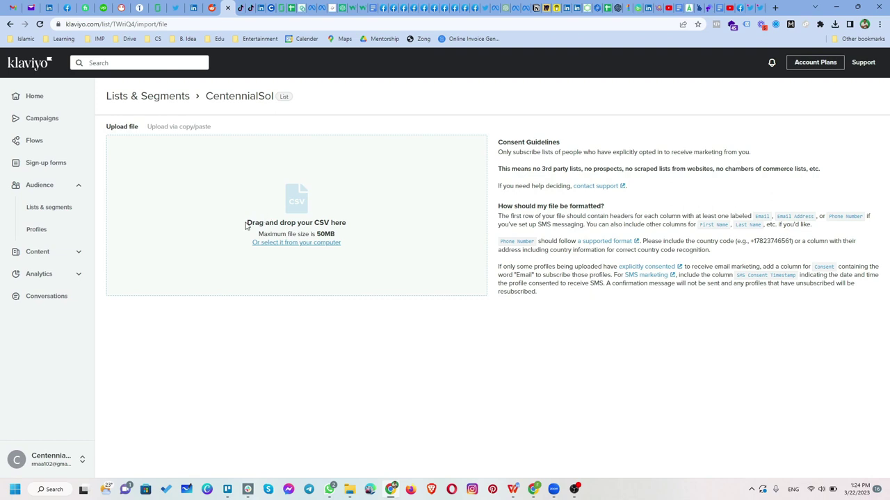
{"action": "left_click_drag", "start_coordinate": [245, 226], "coordinate": [345, 232]}
{"action": "left_click", "coordinate": [341, 230]}
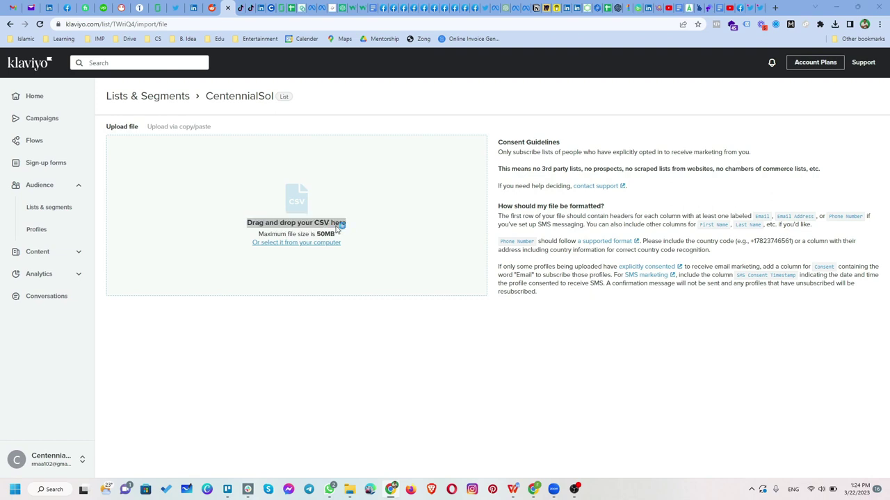
{"action": "key", "text": "Escape"}
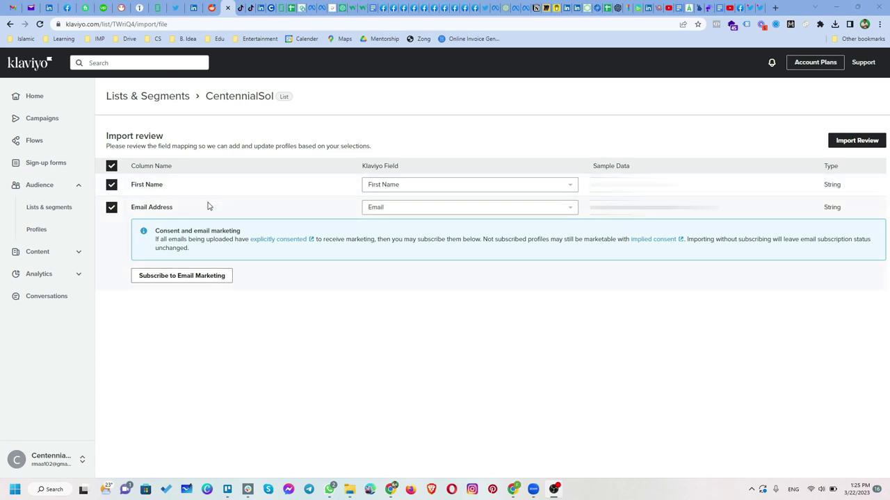
Keep First Name and Email Address mapped to their existing properties
{"action": "left_click", "coordinate": [547, 193]}
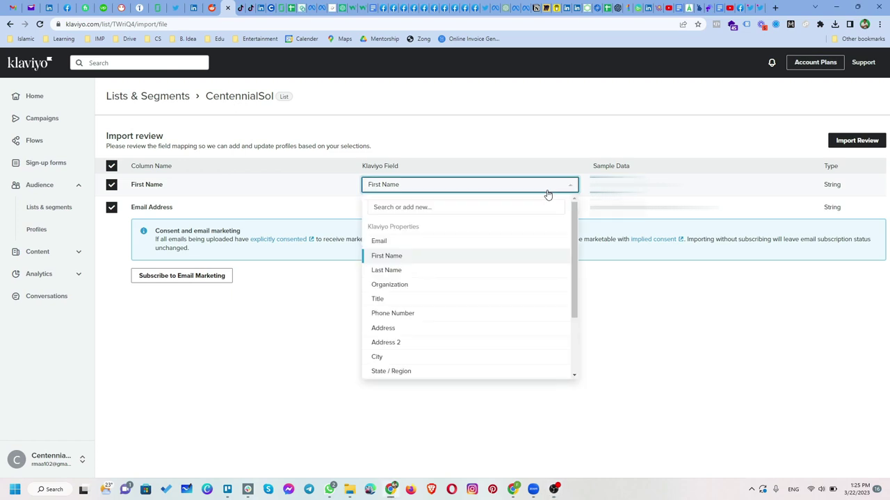
{"action": "left_click", "coordinate": [546, 193]}
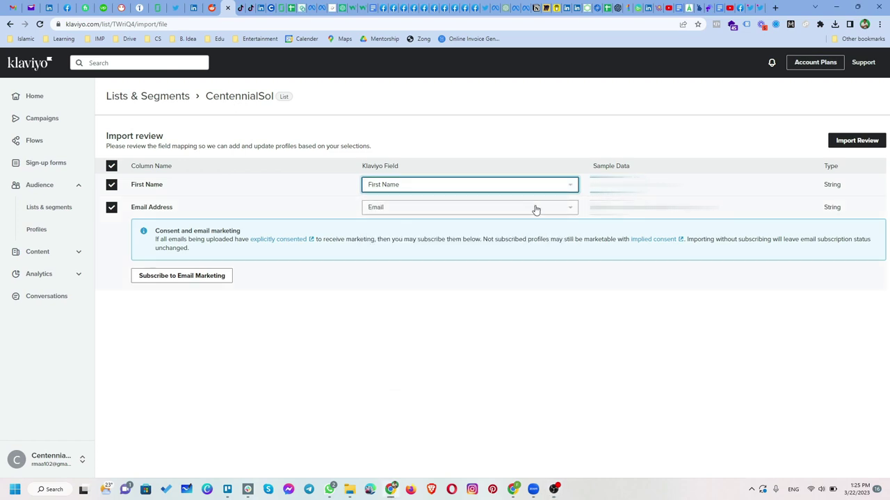
{"action": "left_click", "coordinate": [513, 299]}
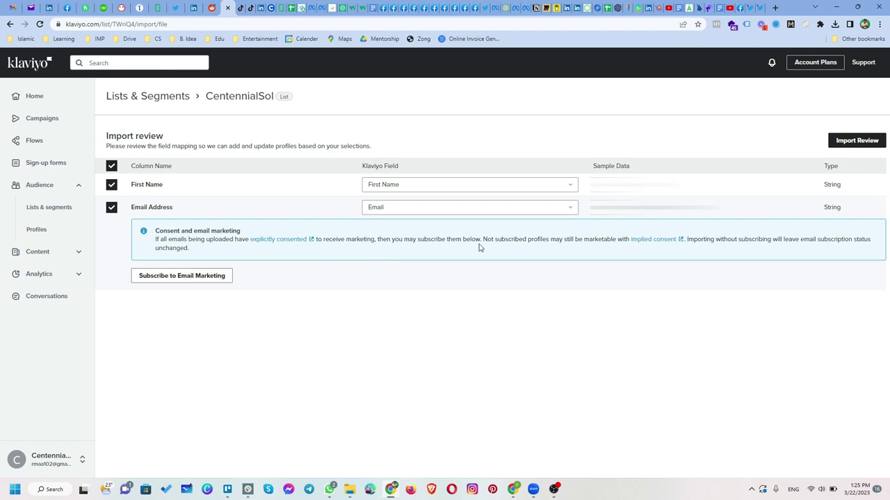
Subscribe the imported profiles to email marketing with explicit consent, then review the import
{"action": "left_click", "coordinate": [215, 278]}
{"action": "left_click", "coordinate": [387, 219]}
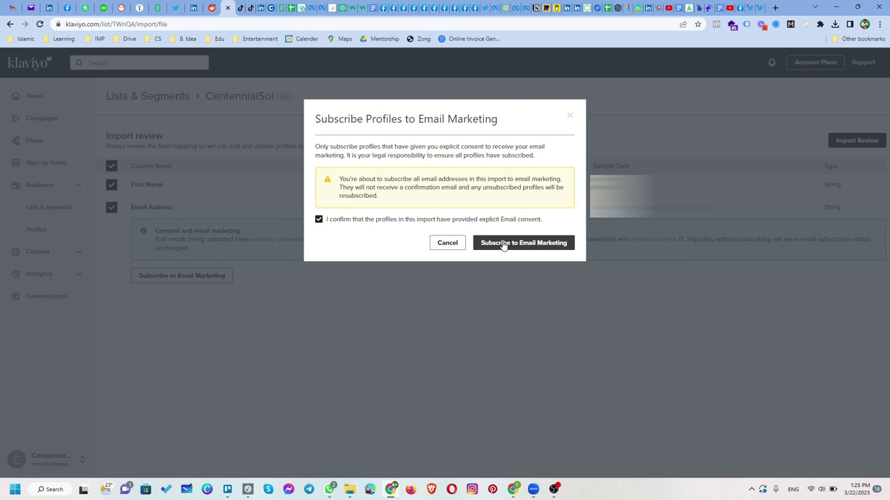
{"action": "left_click", "coordinate": [503, 243]}
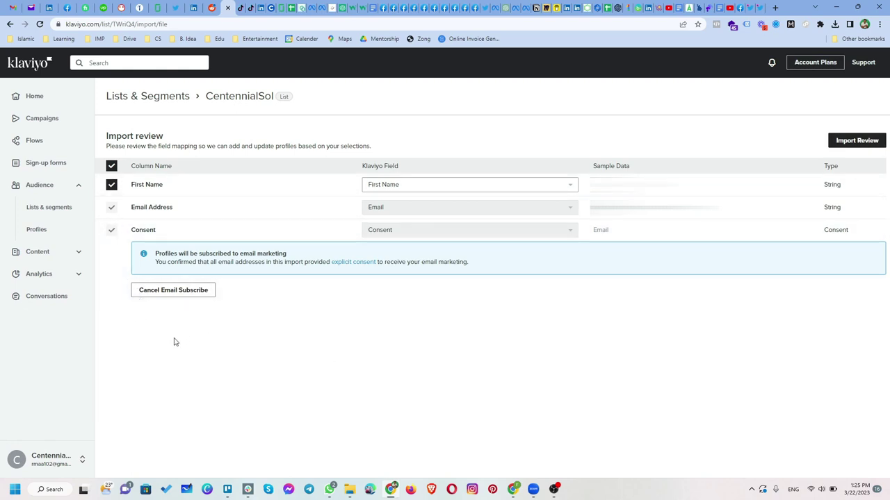
{"action": "left_click", "coordinate": [857, 142]}
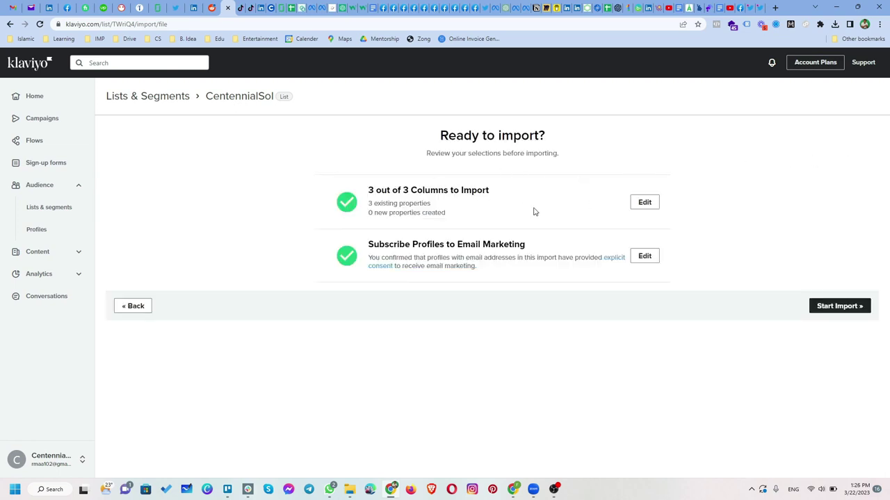
Start the import and check the 3826 total, 3703 imported and 123 skipped records
{"action": "left_click", "coordinate": [829, 306]}
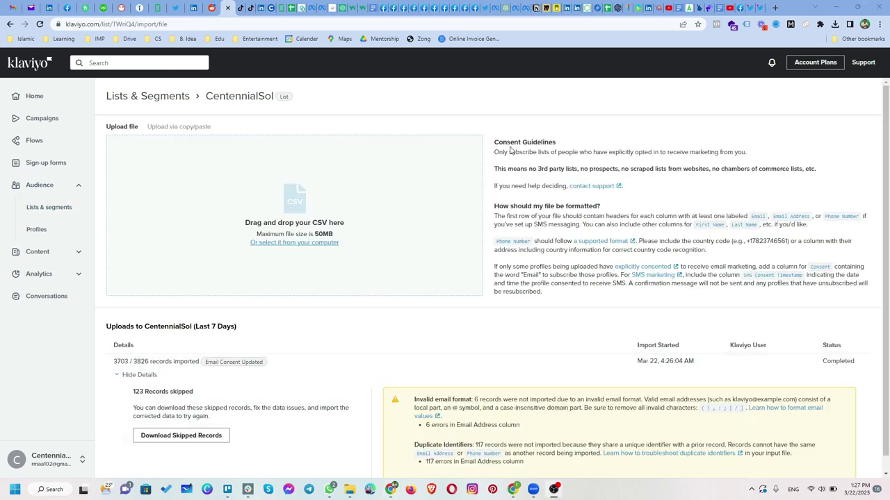
{"action": "scroll", "coordinate": [489, 287], "scroll_direction": "down", "scroll_amount": 1}
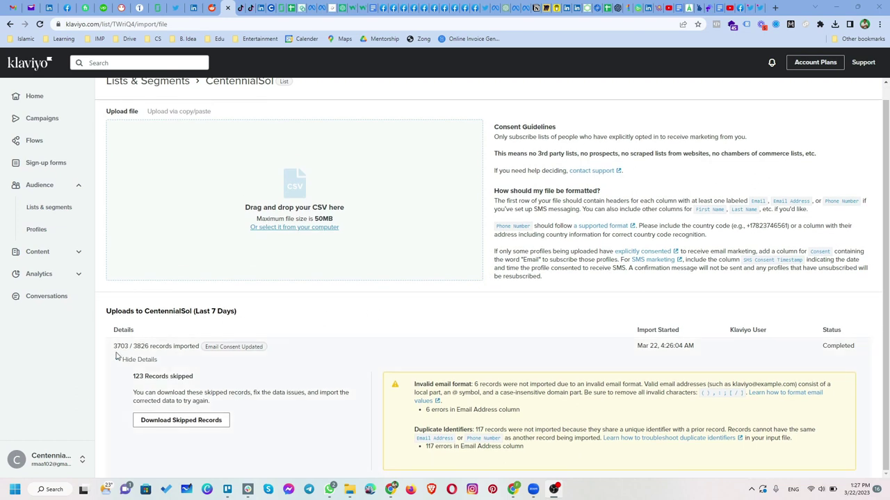
{"action": "left_click_drag", "start_coordinate": [135, 349], "coordinate": [145, 346]}
{"action": "left_click_drag", "start_coordinate": [114, 347], "coordinate": [193, 391]}
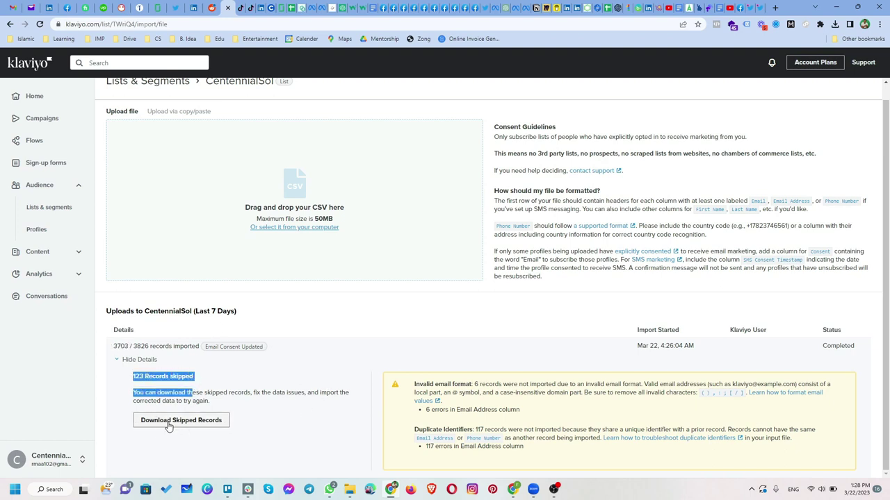
{"action": "left_click", "coordinate": [288, 434]}
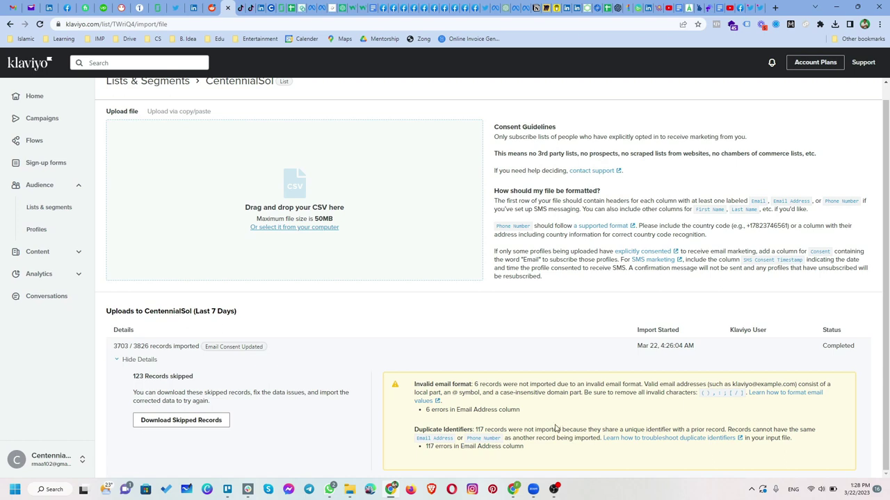
{"action": "scroll", "coordinate": [557, 428], "scroll_direction": "up", "scroll_amount": 1}
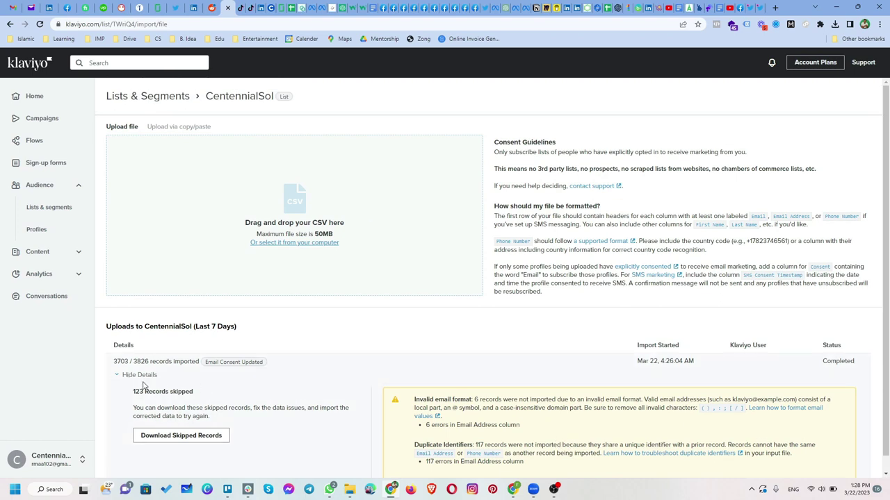
Open the CentennialSol list from Lists & segments and view its Settings
{"action": "left_click", "coordinate": [29, 212]}
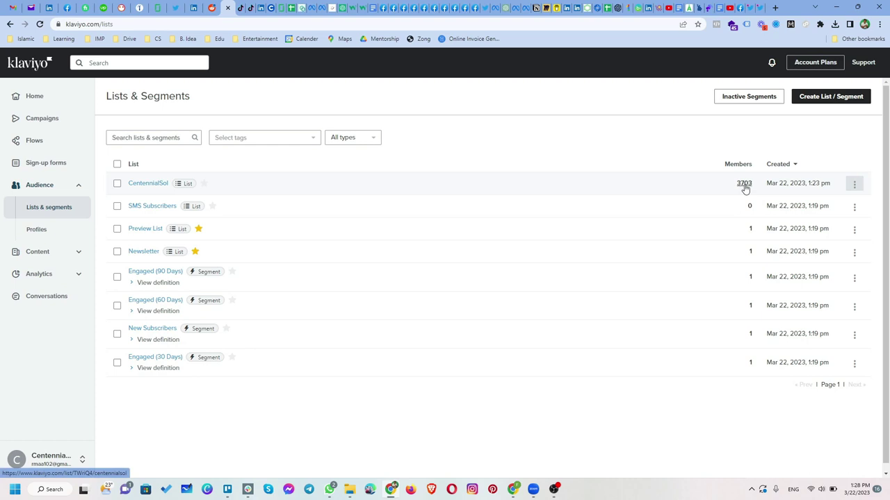
{"action": "left_click", "coordinate": [156, 185]}
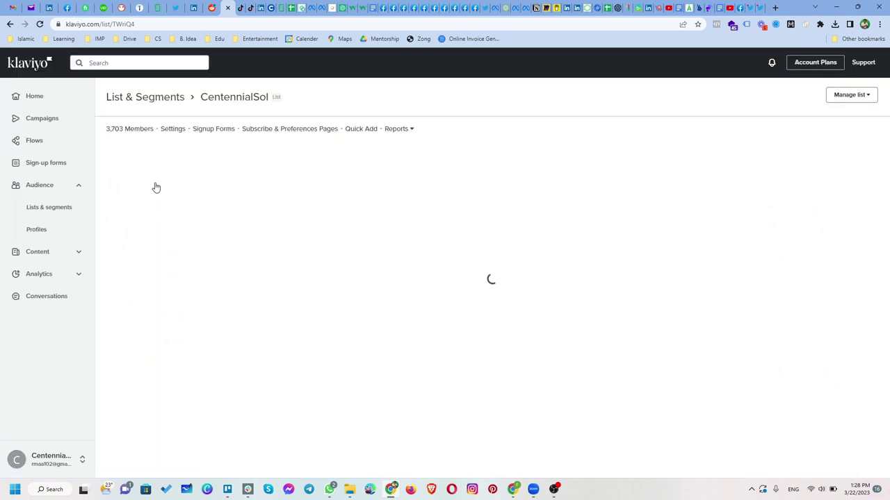
{"action": "scroll", "coordinate": [445, 278], "scroll_direction": "down", "scroll_amount": 5}
{"action": "scroll", "coordinate": [444, 278], "scroll_direction": "up", "scroll_amount": 5}
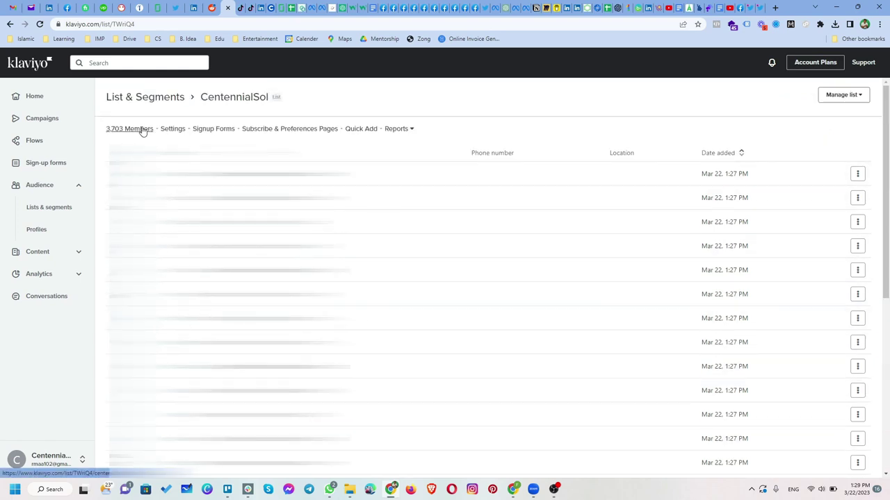
{"action": "left_click", "coordinate": [172, 130]}
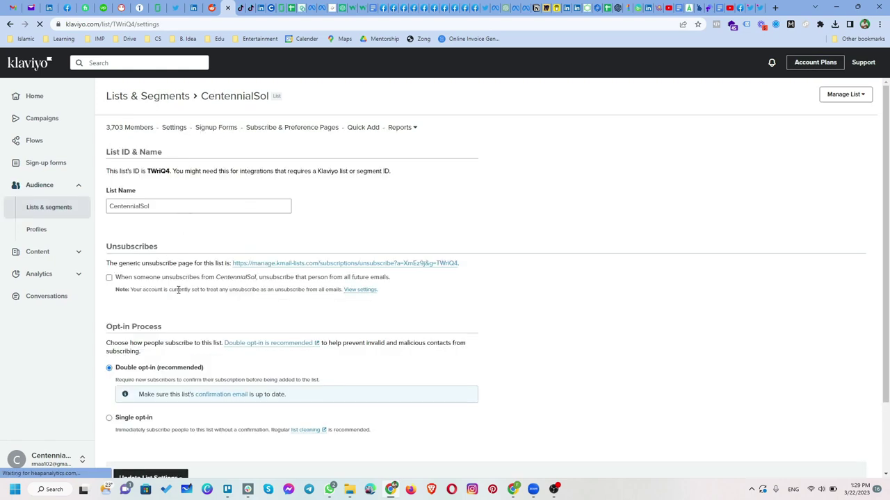
Look over the CentennialSol settings and Reports options, then return to Lists & segments
{"action": "scroll", "coordinate": [178, 296], "scroll_direction": "down", "scroll_amount": 1}
{"action": "scroll", "coordinate": [179, 295], "scroll_direction": "up", "scroll_amount": 1}
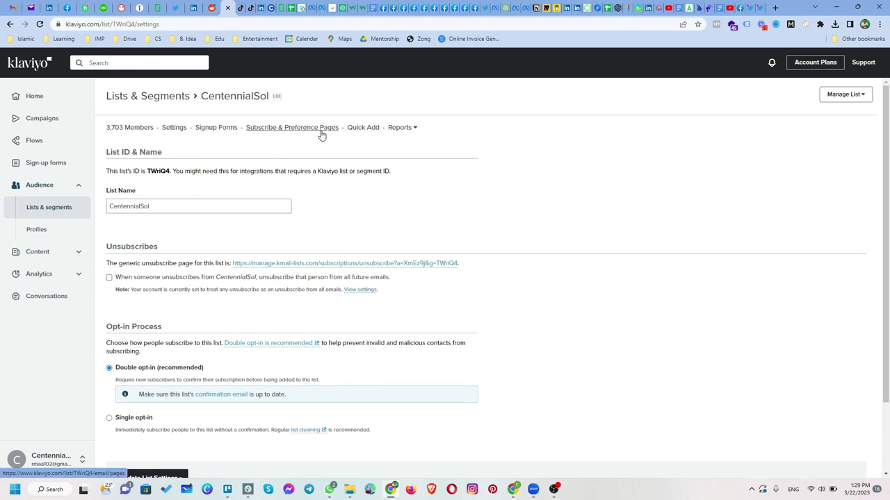
{"action": "left_click", "coordinate": [413, 133]}
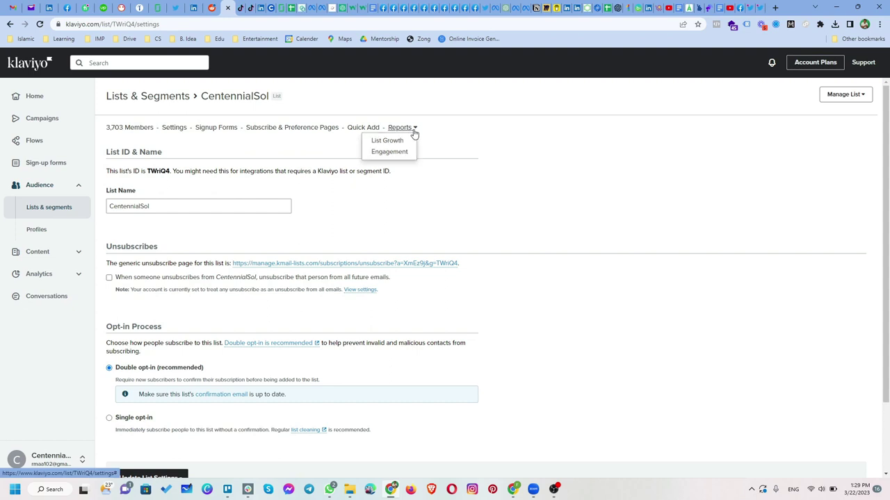
{"action": "left_click", "coordinate": [484, 160]}
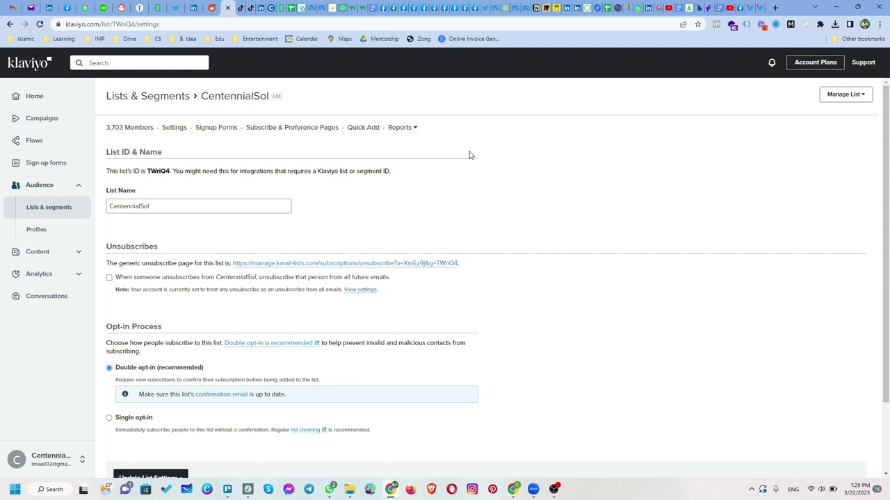
{"action": "left_click", "coordinate": [44, 210]}
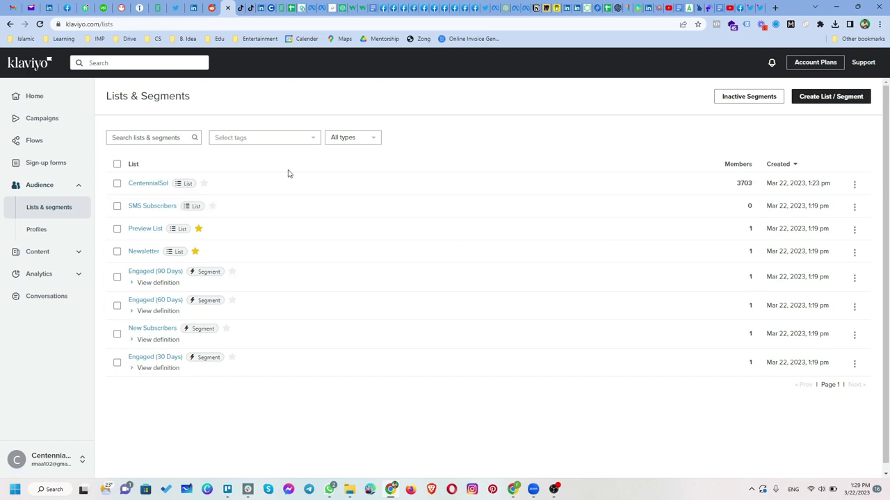
Glance at the CentennialSol row's actions, then go to the Profiles overview
{"action": "left_click", "coordinate": [855, 184]}
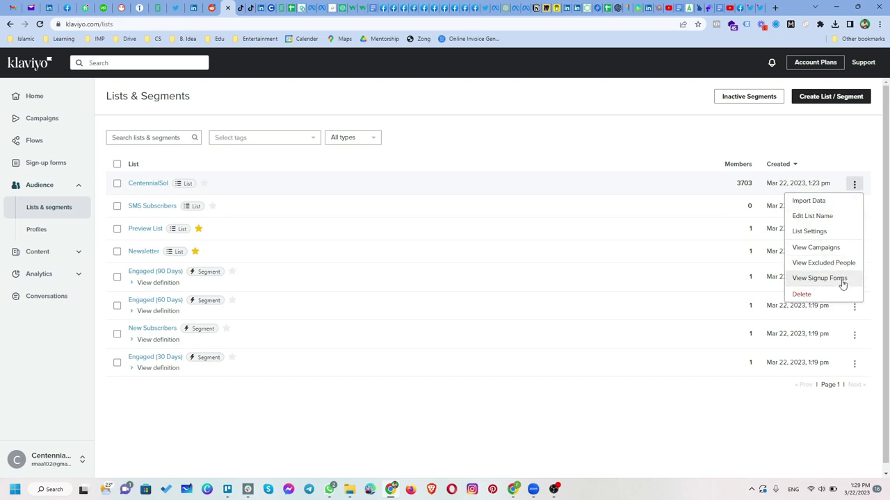
{"action": "left_click", "coordinate": [63, 232]}
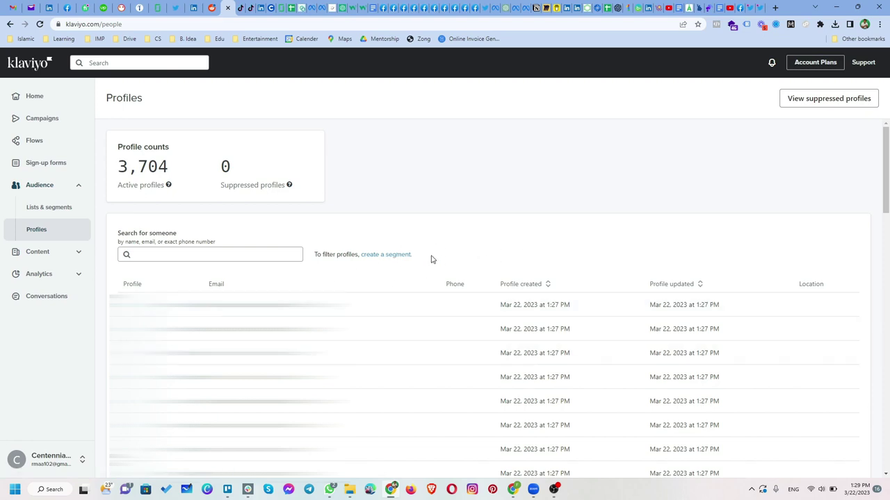
Start a new segment named Gmail Users
{"action": "left_click", "coordinate": [373, 259]}
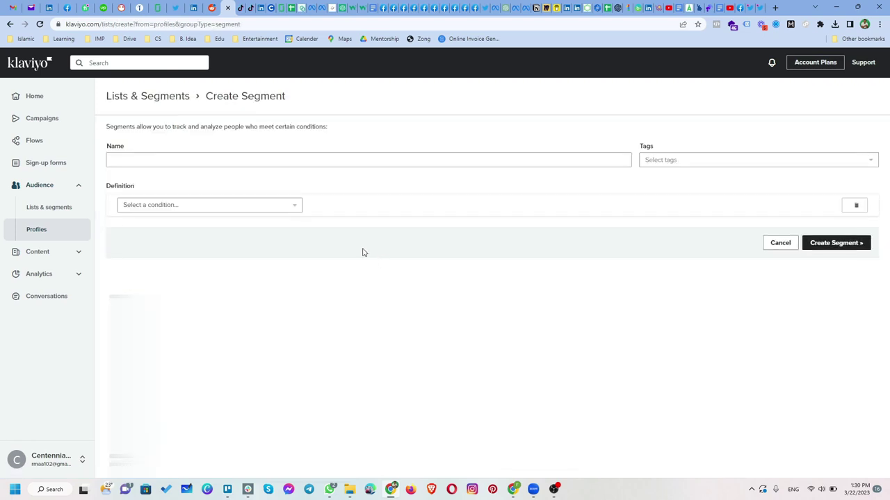
{"action": "left_click", "coordinate": [230, 155]}
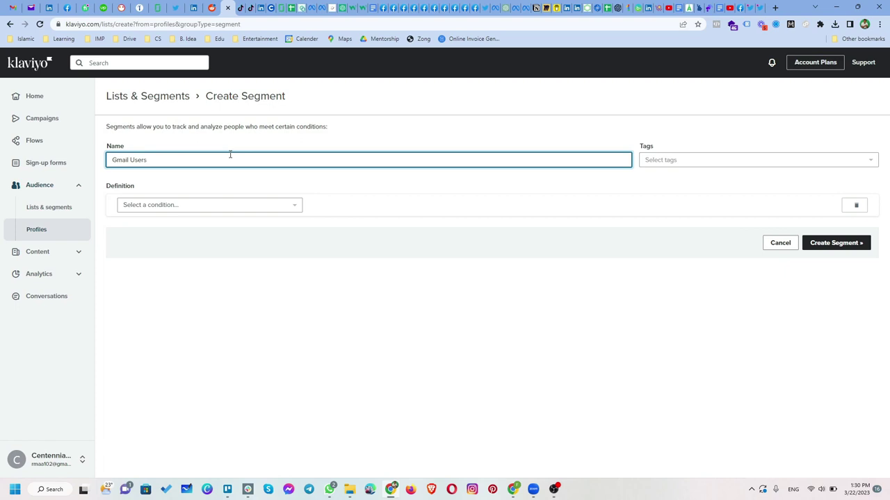
{"action": "key", "text": "Tab"}
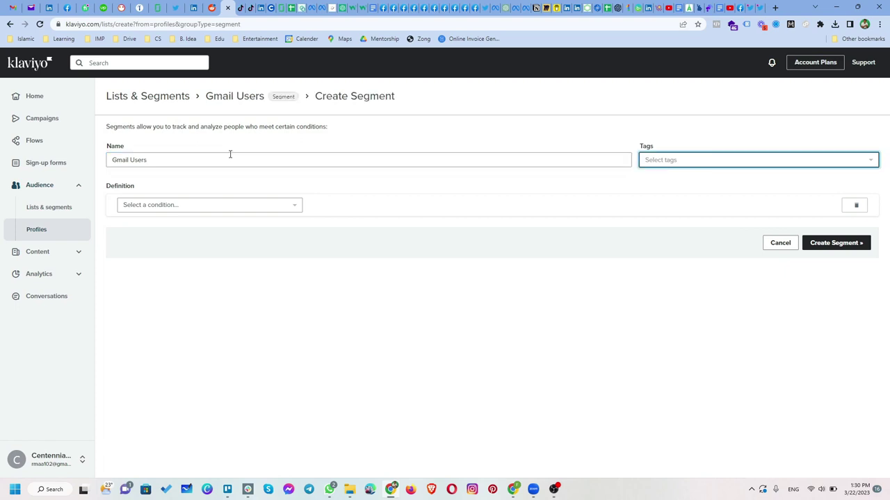
Add a condition for proximity within 50 miles of a location, then open a new browser tab
{"action": "left_click", "coordinate": [247, 204]}
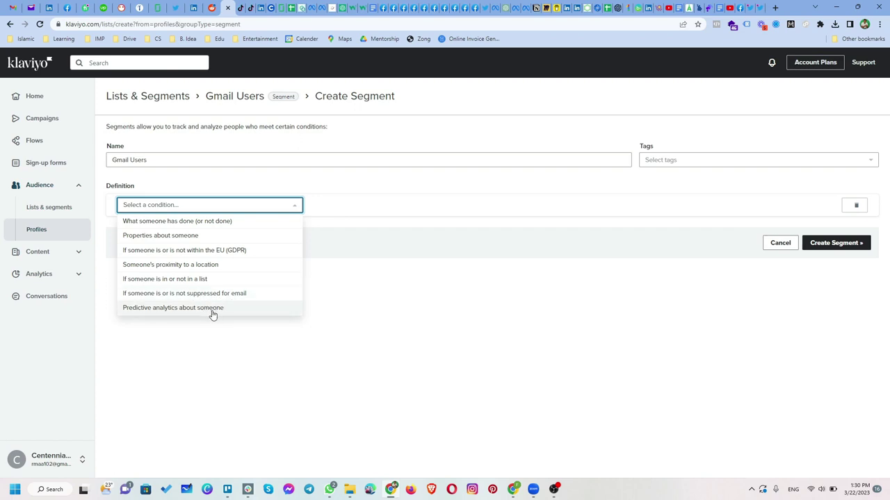
{"action": "left_click", "coordinate": [171, 265]}
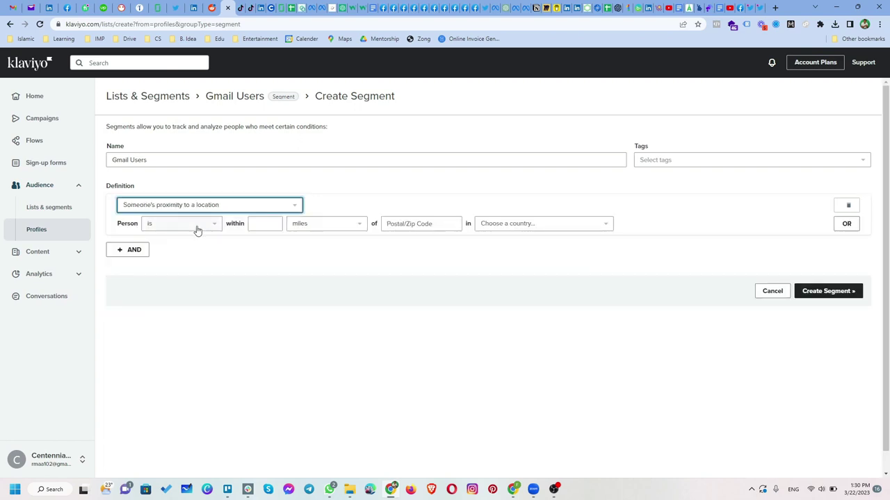
{"action": "left_click", "coordinate": [262, 226]}
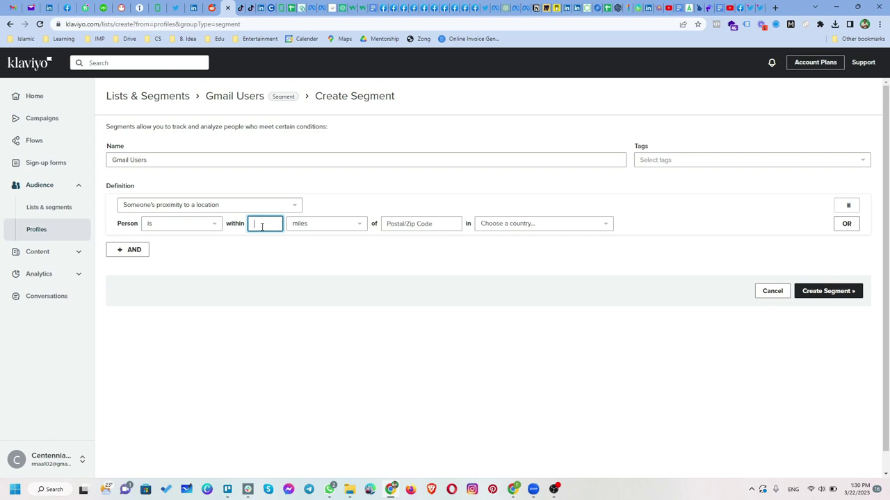
{"action": "left_click", "coordinate": [418, 227]}
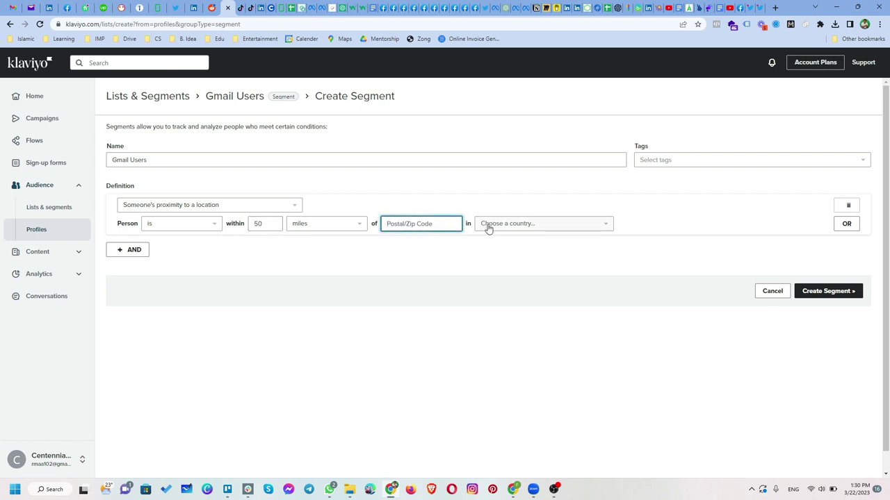
{"action": "left_click", "coordinate": [776, 9]}
Search Google for 'new york postal' codes, then go back to the Klaviyo tab
{"action": "type", "text": "new yio"}
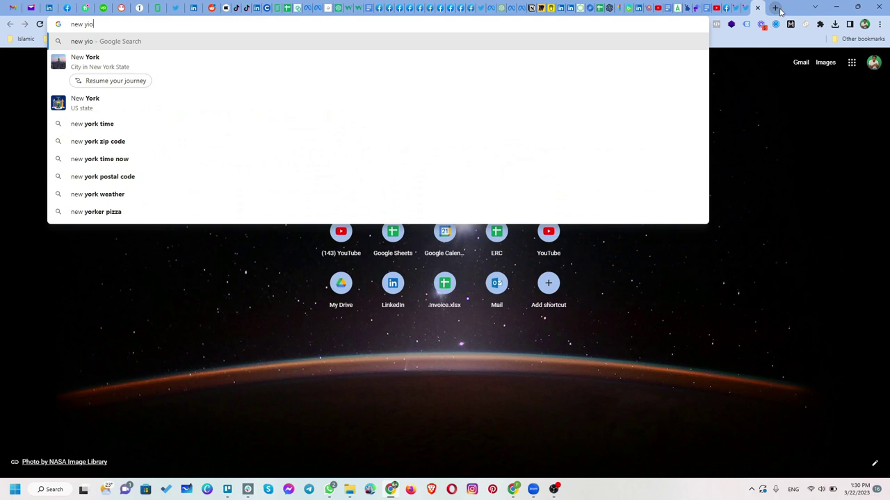
{"action": "key", "text": "BackSpace"}
{"action": "key", "text": "BackSpace"}
{"action": "type", "text": "ork postal"}
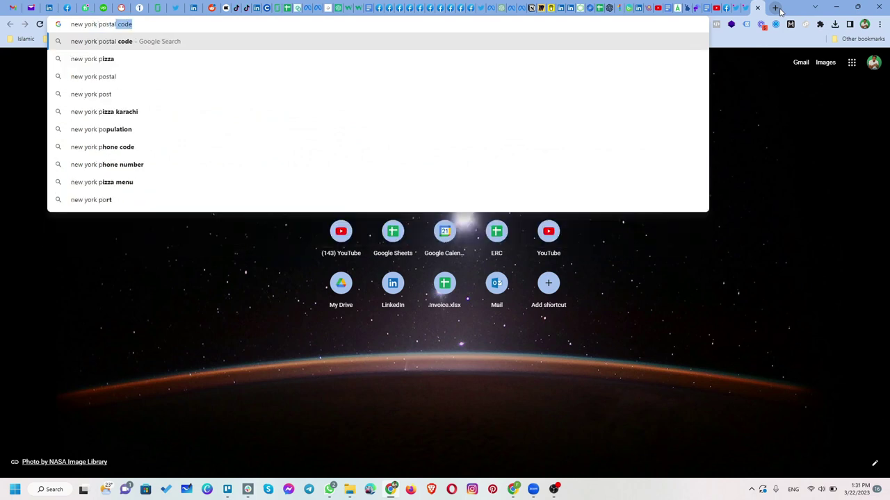
{"action": "key", "text": "Return"}
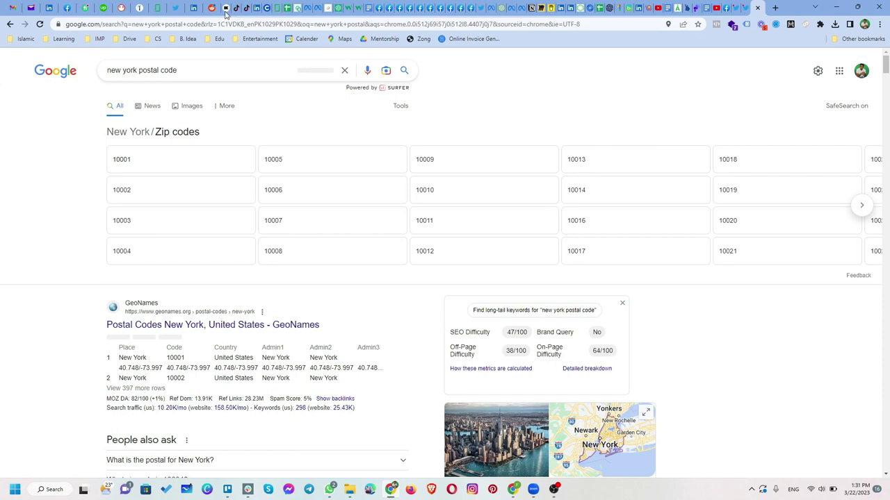
{"action": "left_click", "coordinate": [226, 9]}
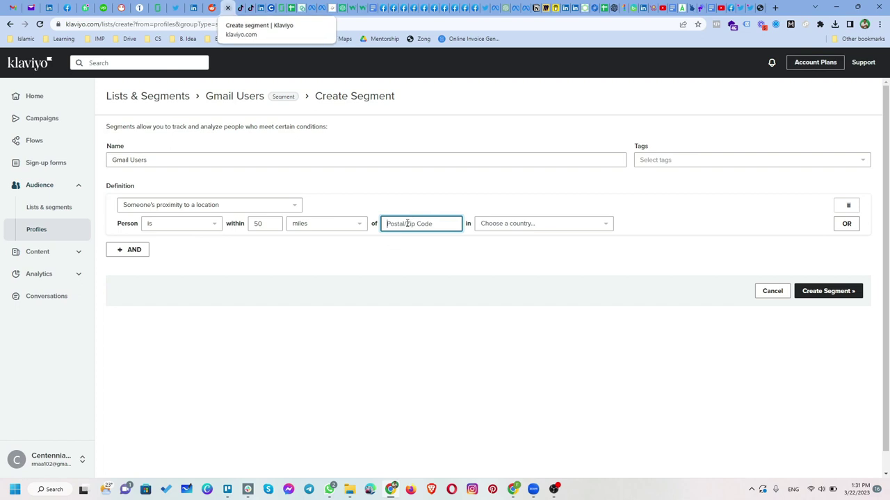
Set the location to postal code 10012 in the United States of America
{"action": "type", "text": "10012"}
{"action": "left_click", "coordinate": [508, 227]}
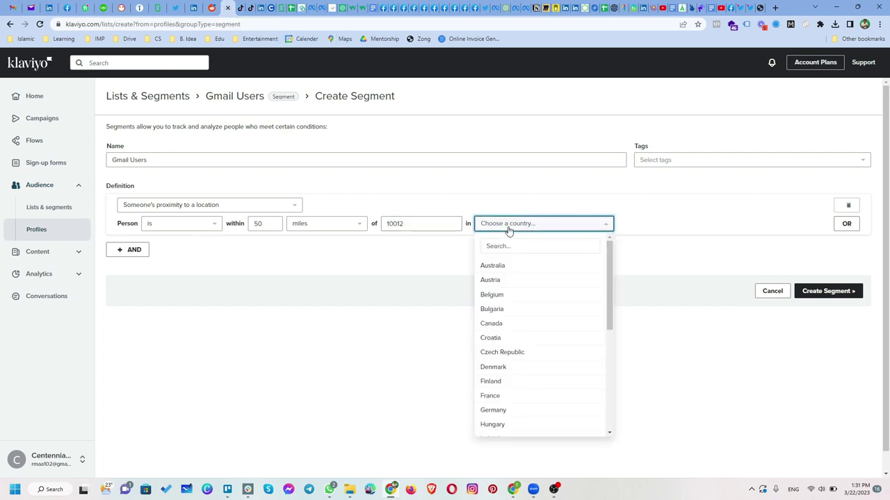
{"action": "left_click", "coordinate": [517, 246]}
{"action": "type", "text": "united"}
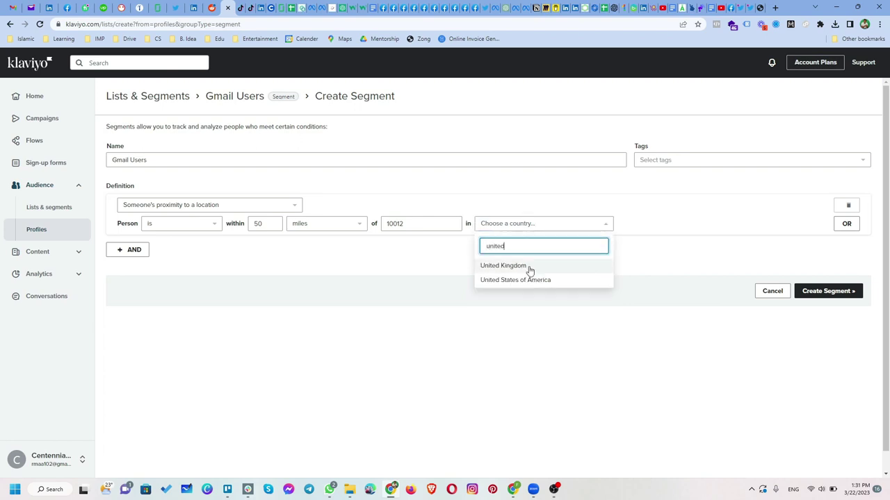
{"action": "left_click", "coordinate": [533, 280]}
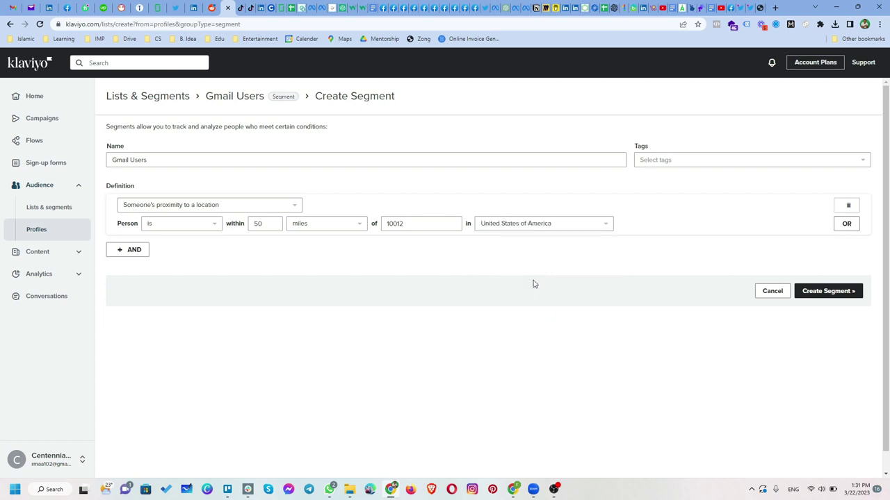
Rename the segment 'NY 10012 Users', tag it 'new york', and create it
{"action": "left_click", "coordinate": [165, 159]}
{"action": "left_click_drag", "start_coordinate": [165, 159], "coordinate": [60, 163]}
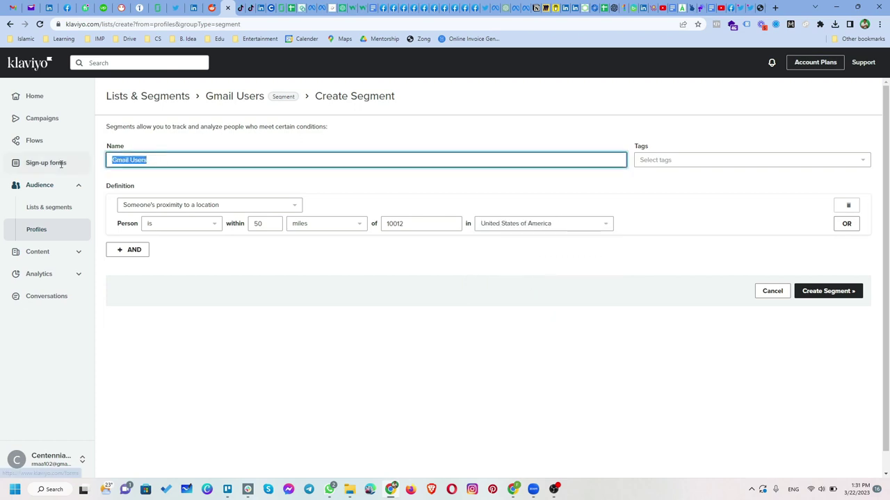
{"action": "type", "text": "NY 10012"}
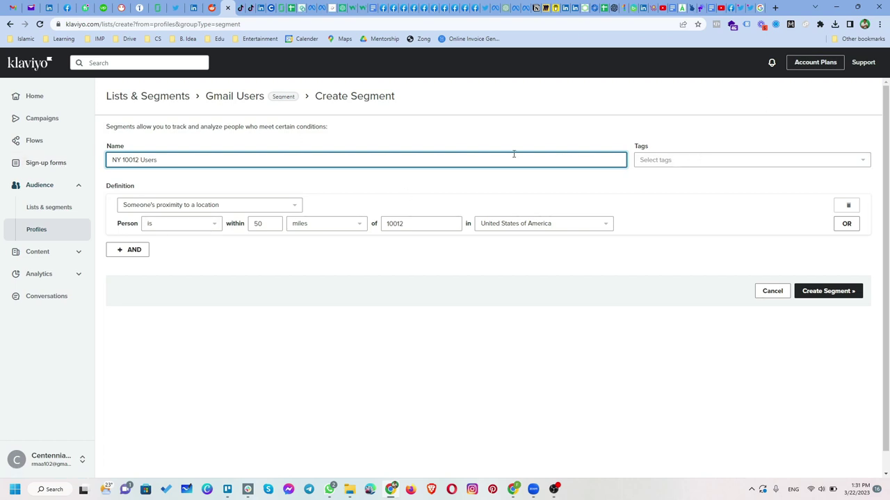
{"action": "left_click", "coordinate": [683, 164]}
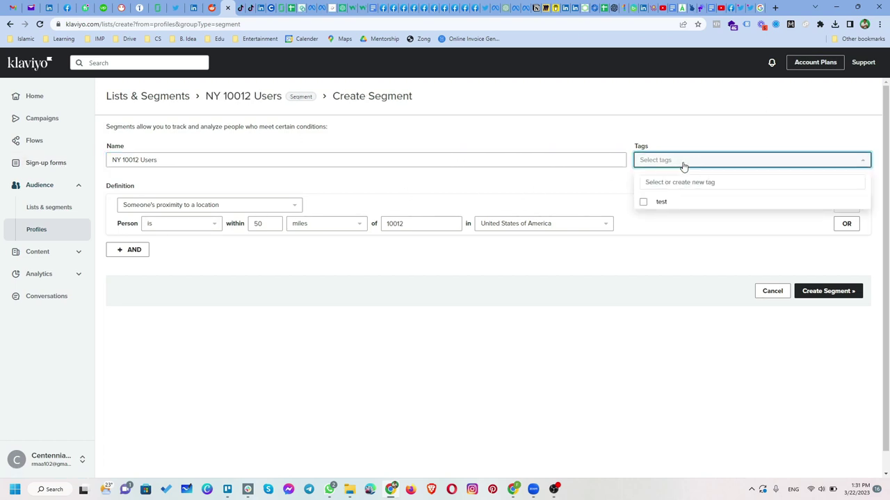
{"action": "left_click", "coordinate": [674, 179]}
{"action": "type", "text": "n"}
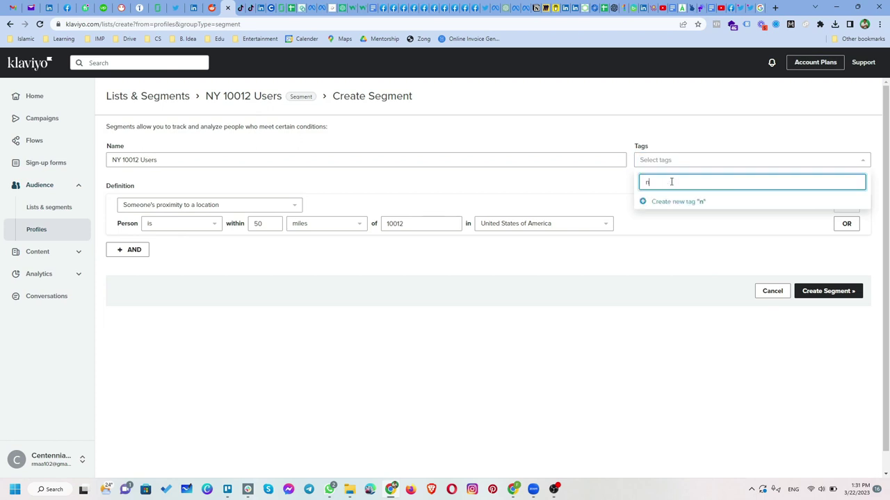
{"action": "type", "text": "ew york"}
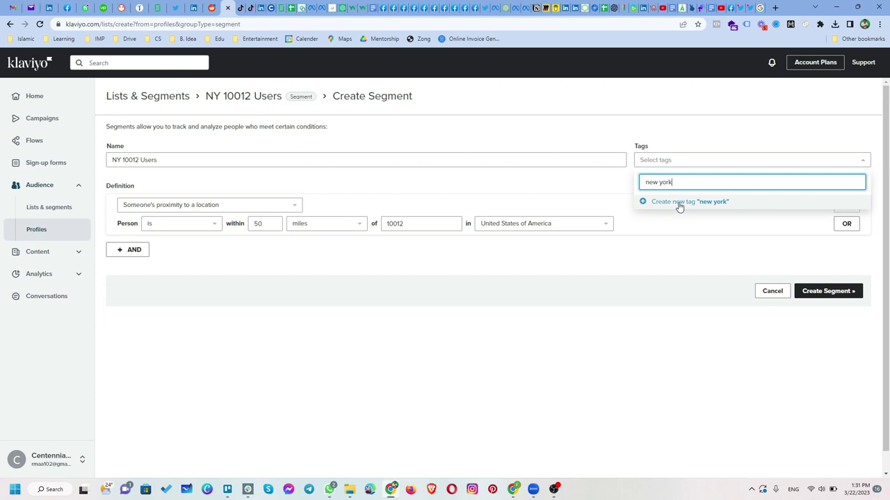
{"action": "left_click", "coordinate": [680, 203]}
{"action": "left_click", "coordinate": [828, 306]}
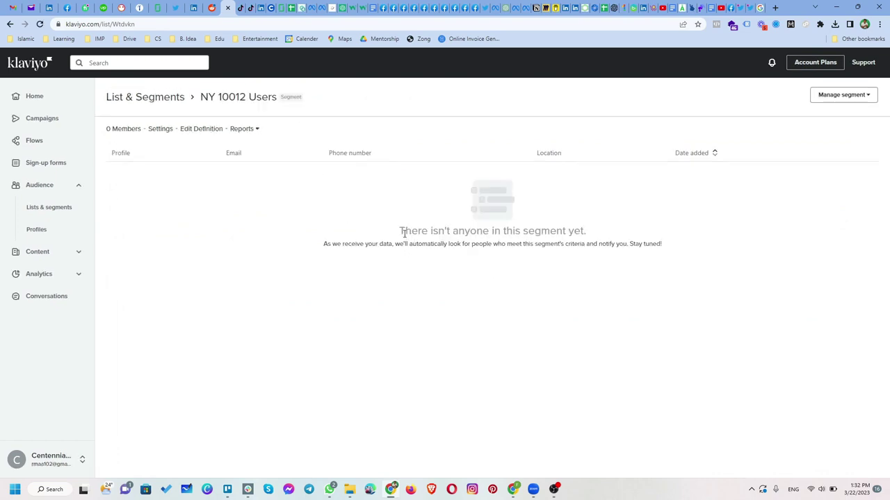
Confirm the NY 10012 Users segment has no members and return to Lists & Segments
{"action": "left_click_drag", "start_coordinate": [589, 235], "coordinate": [397, 233]}
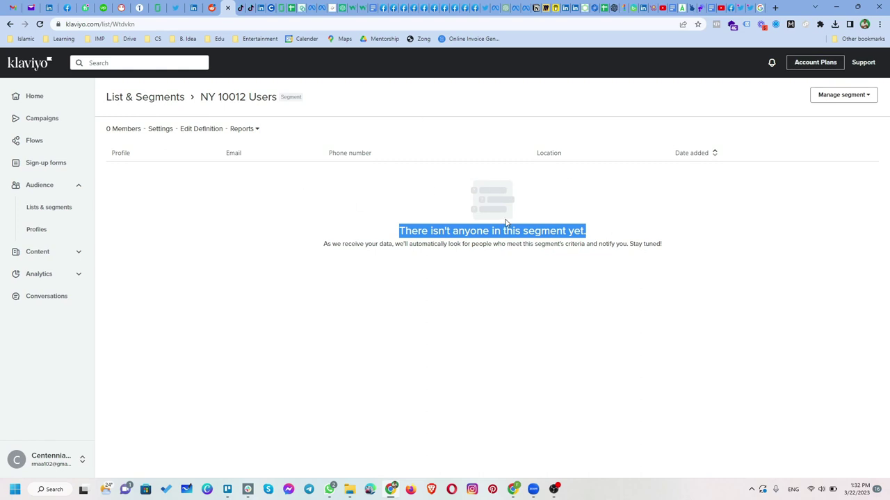
{"action": "left_click", "coordinate": [37, 186]}
{"action": "left_click", "coordinate": [38, 185]}
{"action": "left_click", "coordinate": [44, 208]}
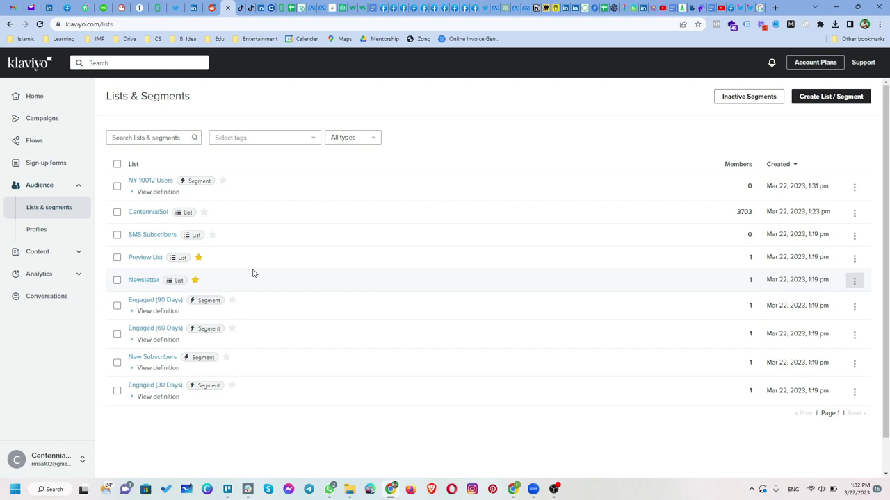
{"action": "left_click", "coordinate": [35, 124]}
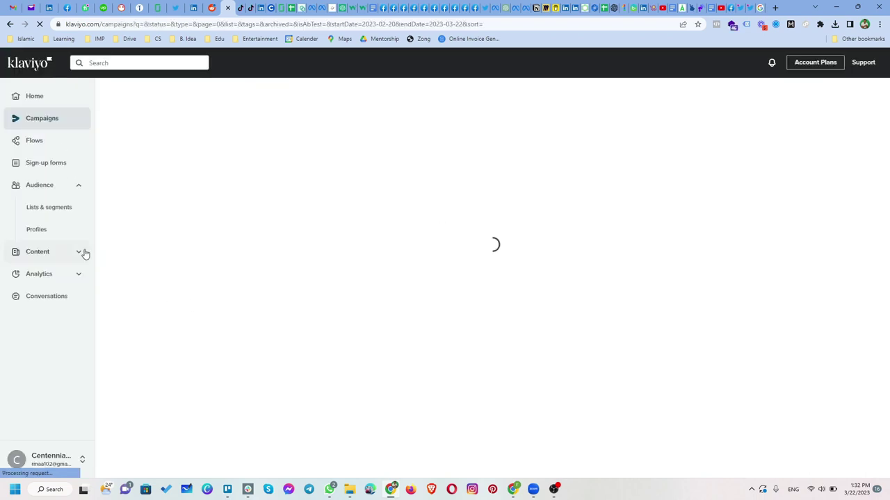
Review the My Templates and Universal Content tabs under Templates, then start creating a template
{"action": "left_click", "coordinate": [80, 255]}
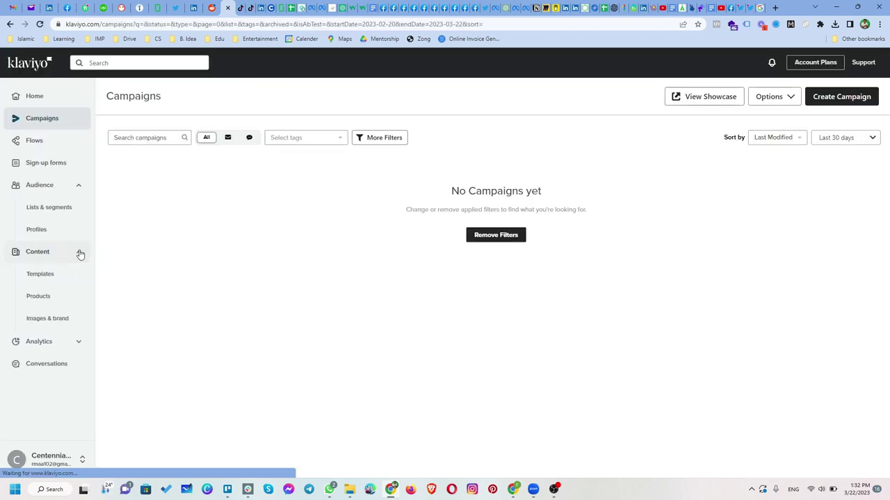
{"action": "left_click", "coordinate": [45, 281]}
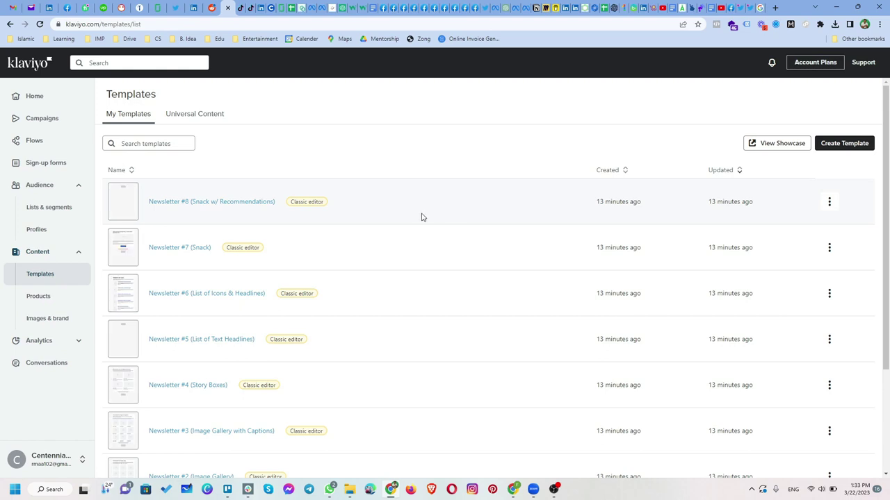
{"action": "scroll", "coordinate": [230, 225], "scroll_direction": "down", "scroll_amount": 2}
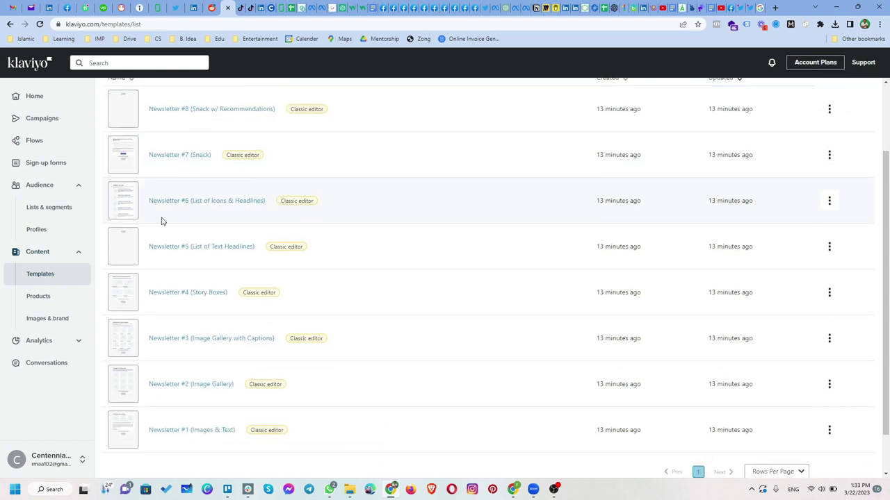
{"action": "scroll", "coordinate": [212, 247], "scroll_direction": "down", "scroll_amount": 1}
{"action": "scroll", "coordinate": [243, 352], "scroll_direction": "up", "scroll_amount": 3}
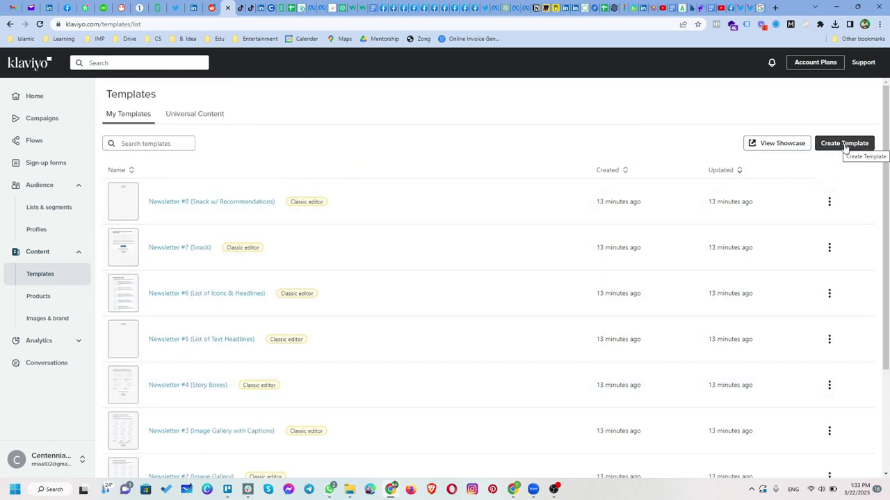
{"action": "left_click", "coordinate": [198, 115]}
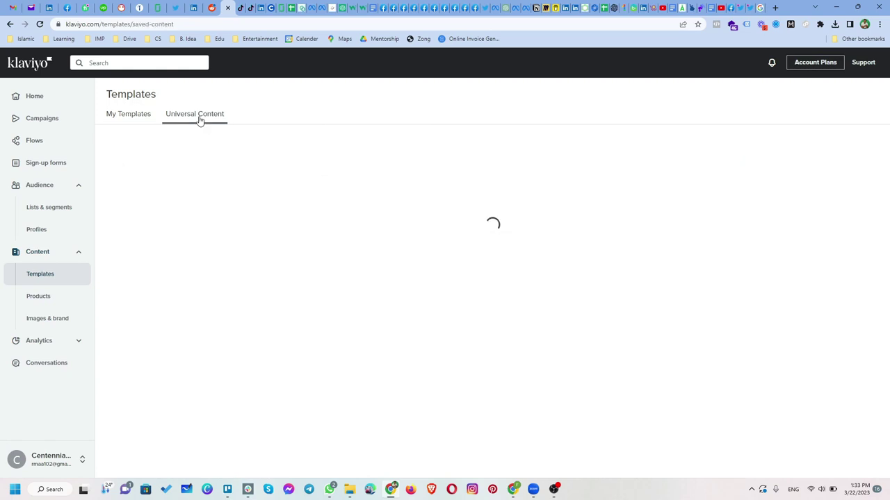
{"action": "left_click", "coordinate": [122, 116]}
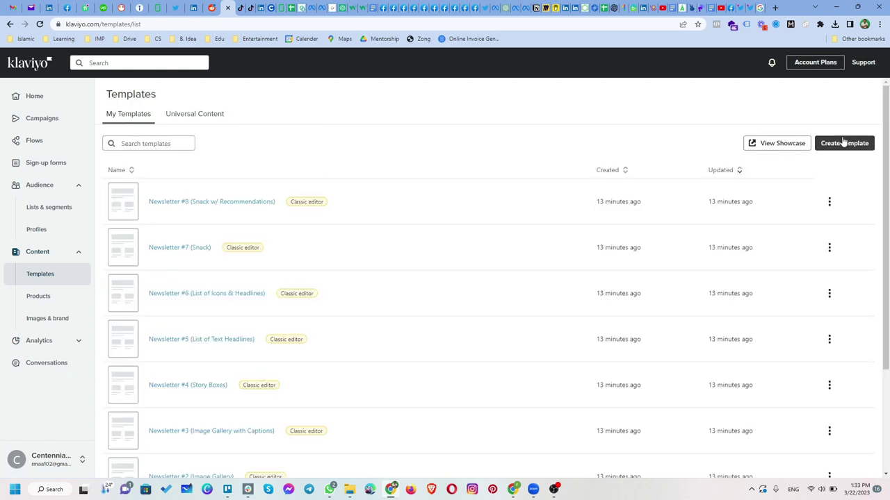
{"action": "left_click", "coordinate": [846, 149]}
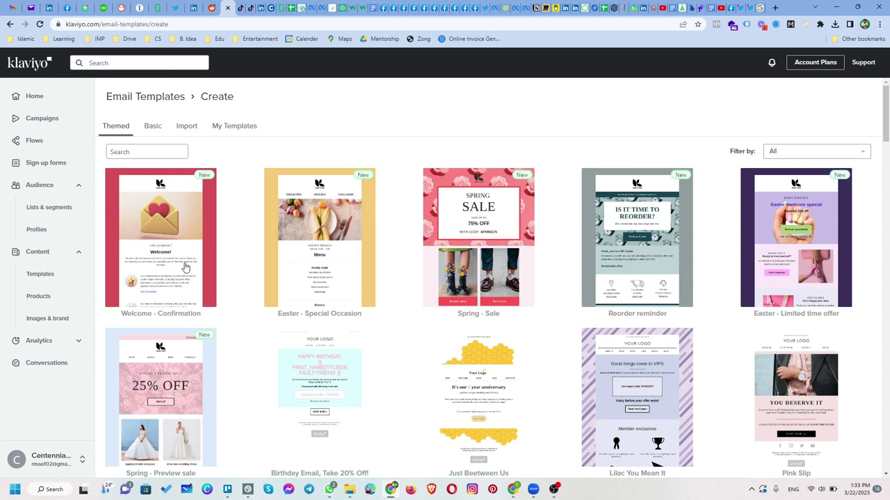
Open the template category filter and dismiss it, leaving all themed templates shown
{"action": "scroll", "coordinate": [746, 271], "scroll_direction": "down", "scroll_amount": 1}
{"action": "scroll", "coordinate": [779, 208], "scroll_direction": "up", "scroll_amount": 1}
{"action": "left_click", "coordinate": [816, 154]}
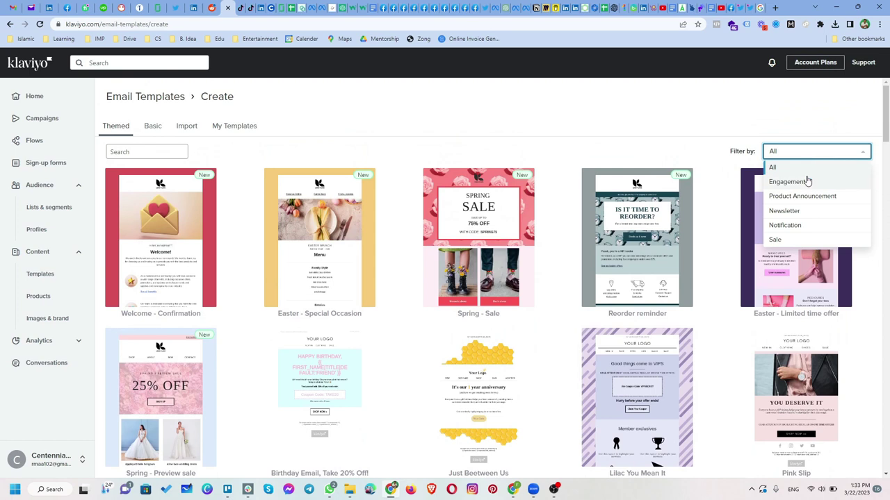
{"action": "left_click", "coordinate": [492, 241]}
Scroll through the seasonal designs down to the holiday template rows
{"action": "scroll", "coordinate": [455, 282], "scroll_direction": "down", "scroll_amount": 5}
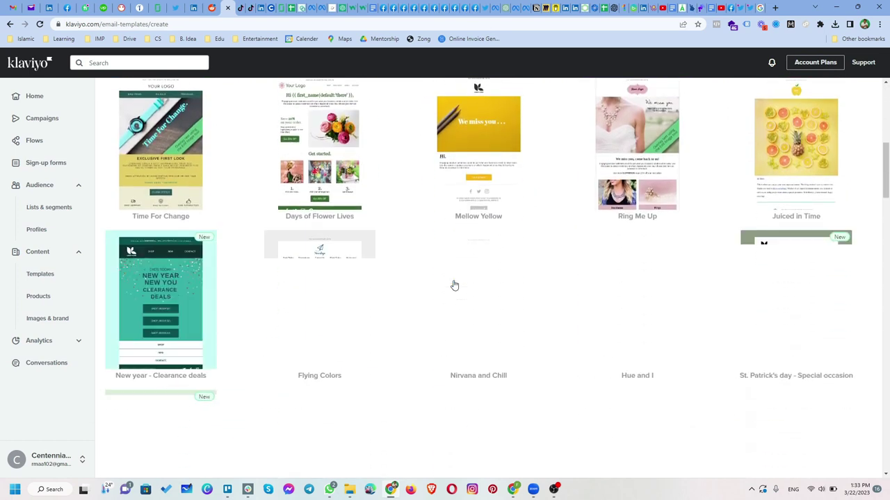
{"action": "scroll", "coordinate": [403, 304], "scroll_direction": "down", "scroll_amount": 2}
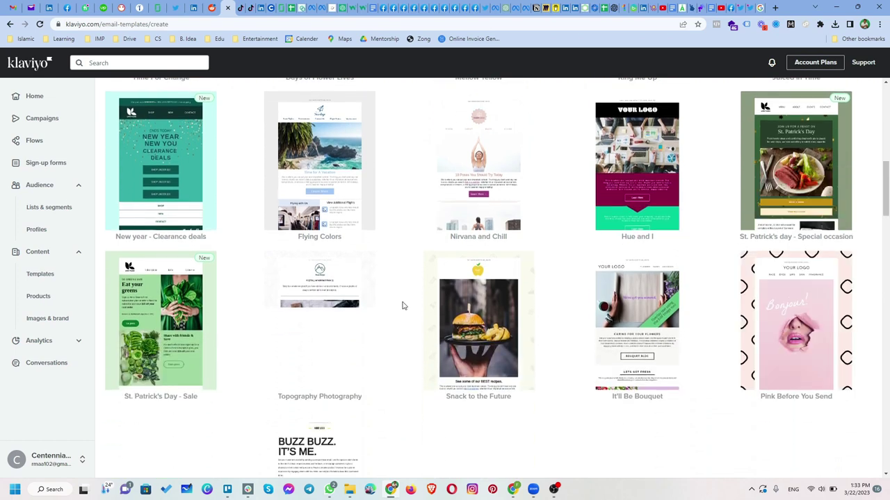
{"action": "scroll", "coordinate": [401, 308], "scroll_direction": "down", "scroll_amount": 1}
{"action": "scroll", "coordinate": [401, 308], "scroll_direction": "down", "scroll_amount": 4}
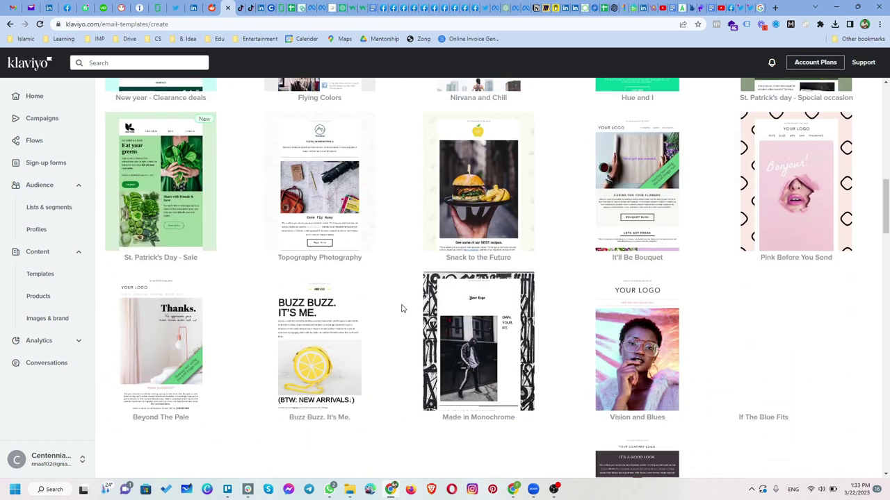
{"action": "scroll", "coordinate": [401, 310], "scroll_direction": "down", "scroll_amount": 3}
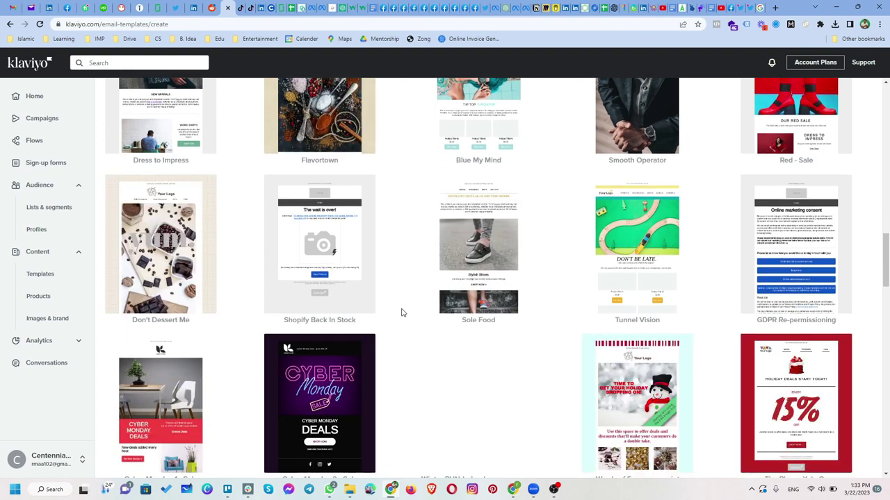
{"action": "scroll", "coordinate": [401, 313], "scroll_direction": "down", "scroll_amount": 2}
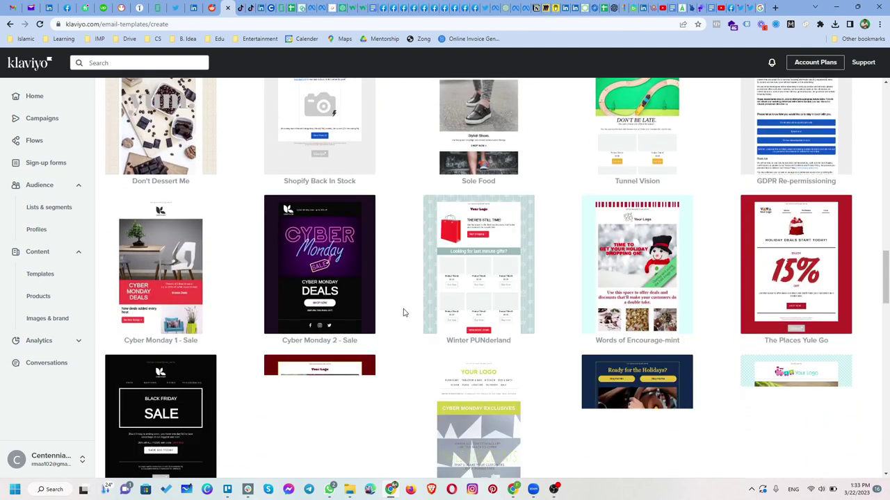
{"action": "scroll", "coordinate": [399, 285], "scroll_direction": "down", "scroll_amount": 10}
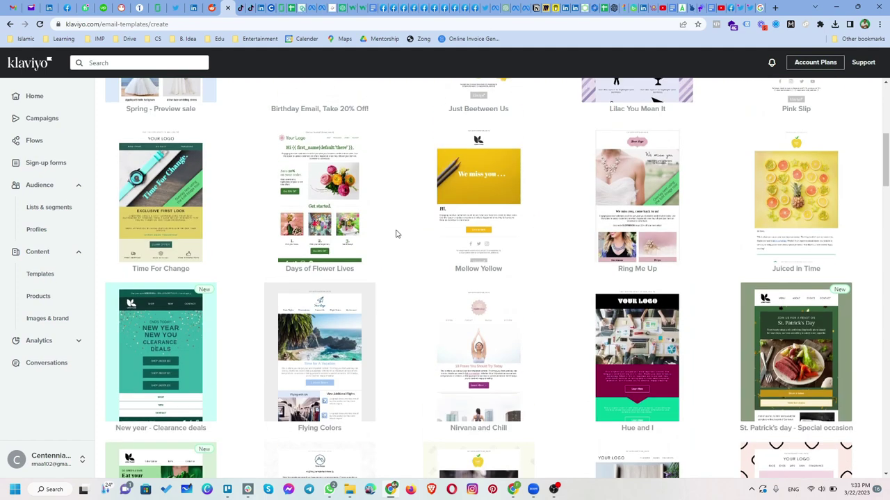
{"action": "scroll", "coordinate": [396, 234], "scroll_direction": "up", "scroll_amount": 5}
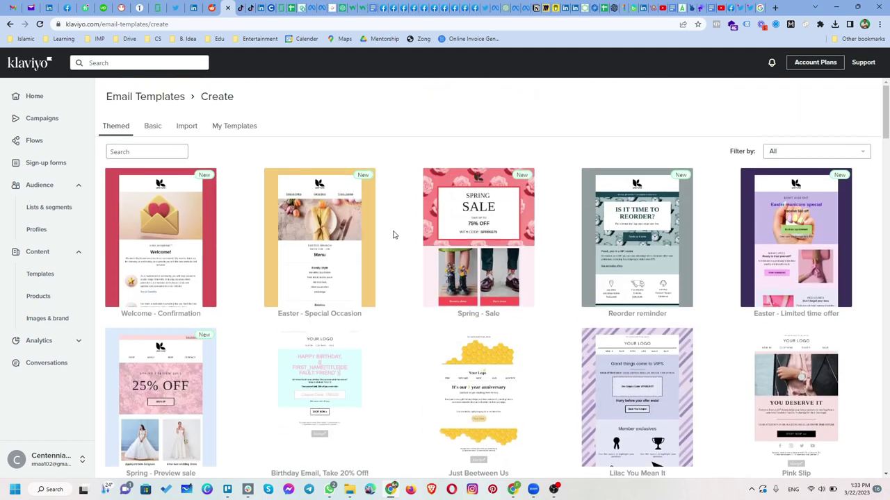
{"action": "scroll", "coordinate": [393, 237], "scroll_direction": "down", "scroll_amount": 10}
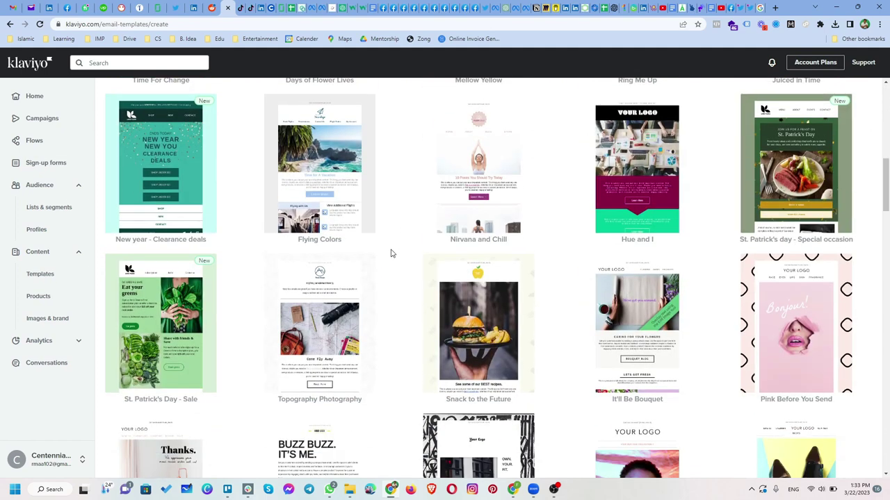
{"action": "scroll", "coordinate": [390, 254], "scroll_direction": "down", "scroll_amount": 10}
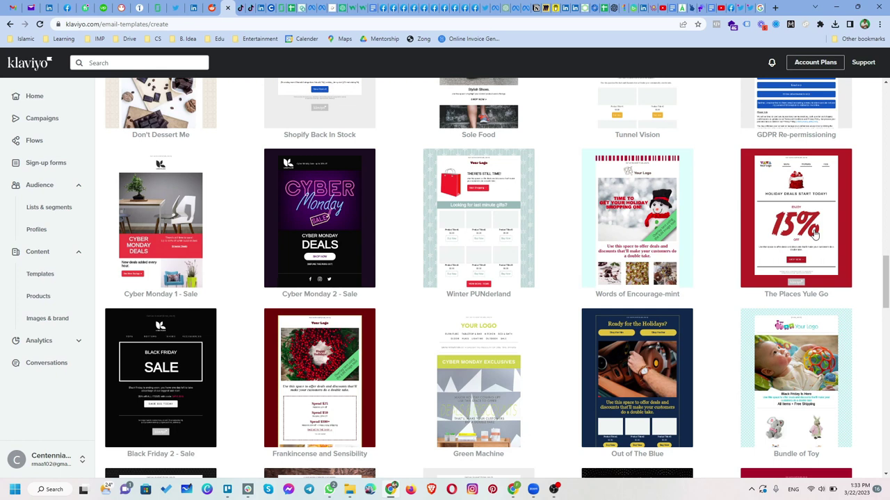
{"action": "scroll", "coordinate": [812, 218], "scroll_direction": "down", "scroll_amount": 3}
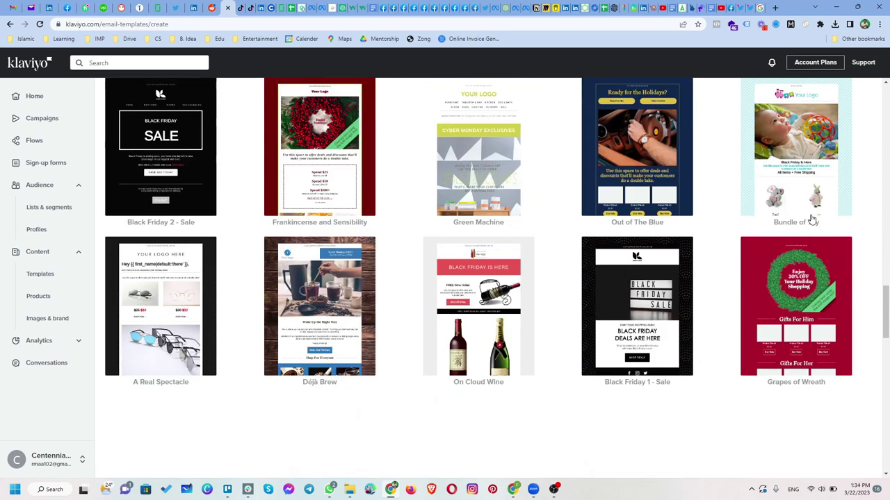
{"action": "scroll", "coordinate": [808, 230], "scroll_direction": "down", "scroll_amount": 3}
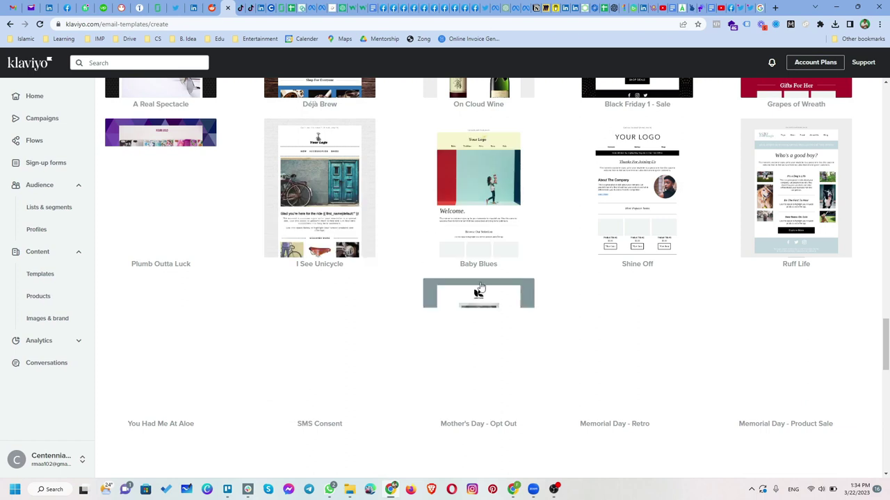
{"action": "scroll", "coordinate": [552, 320], "scroll_direction": "down", "scroll_amount": 1}
{"action": "scroll", "coordinate": [551, 320], "scroll_direction": "down", "scroll_amount": 1}
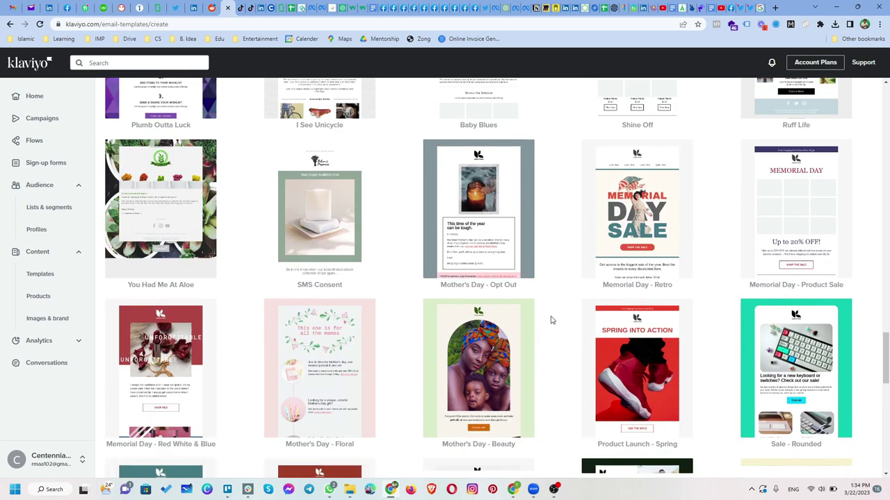
{"action": "scroll", "coordinate": [549, 326], "scroll_direction": "down", "scroll_amount": 1}
{"action": "scroll", "coordinate": [549, 326], "scroll_direction": "down", "scroll_amount": 3}
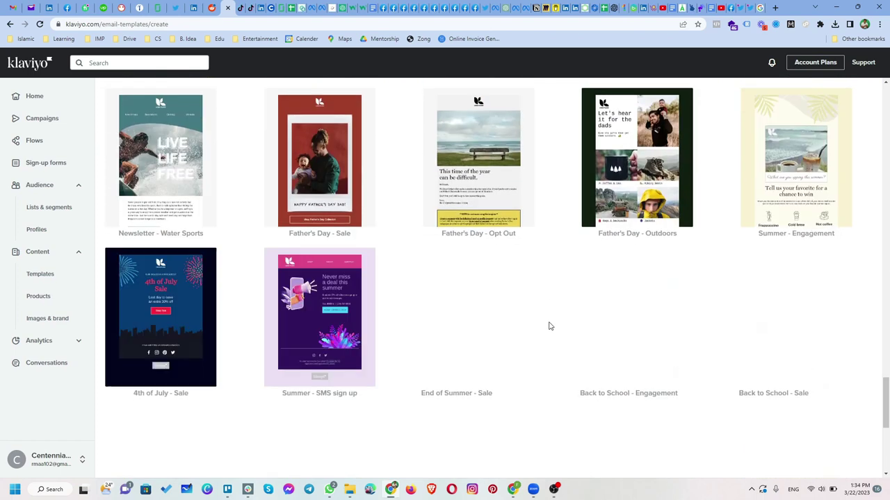
{"action": "scroll", "coordinate": [607, 336], "scroll_direction": "down", "scroll_amount": 3}
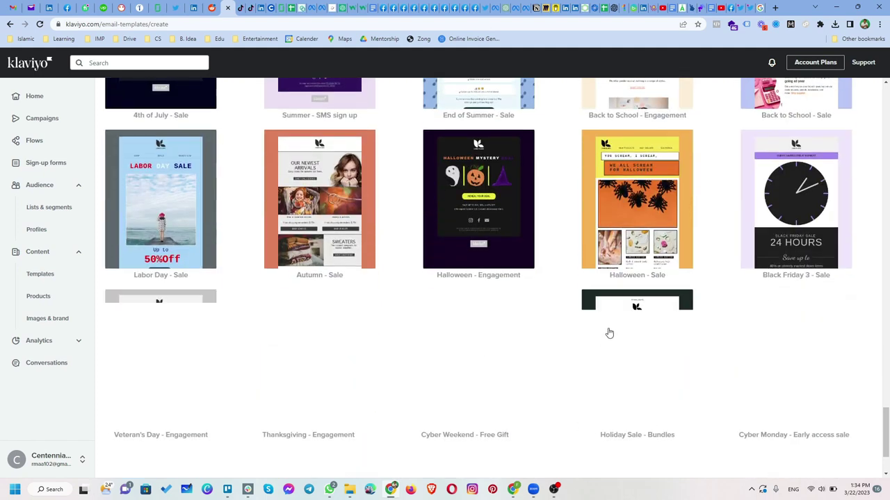
{"action": "scroll", "coordinate": [702, 255], "scroll_direction": "up", "scroll_amount": 7}
{"action": "scroll", "coordinate": [702, 255], "scroll_direction": "up", "scroll_amount": 5}
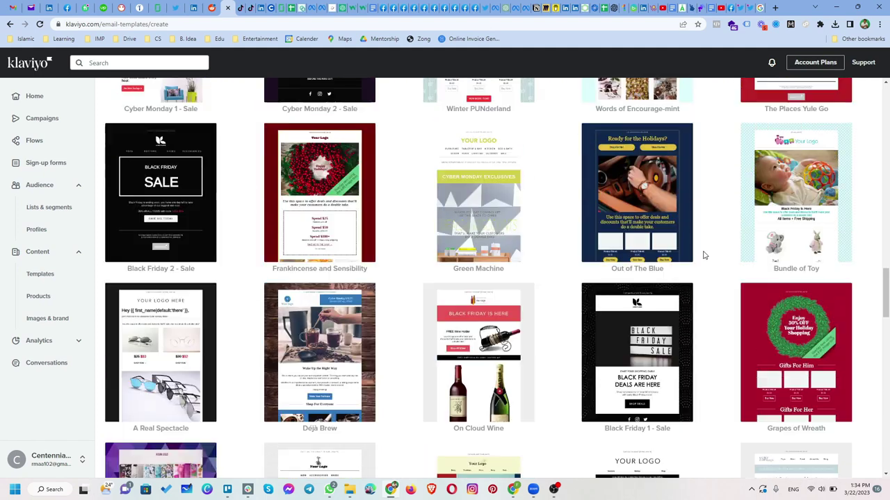
Preview The Places Yule Go design and create a new template from it
{"action": "left_click", "coordinate": [796, 160]}
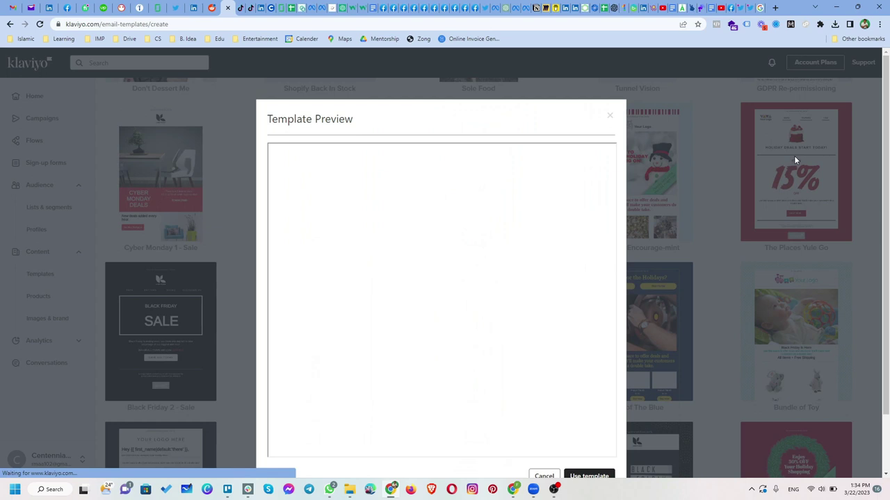
{"action": "scroll", "coordinate": [510, 283], "scroll_direction": "down", "scroll_amount": 2}
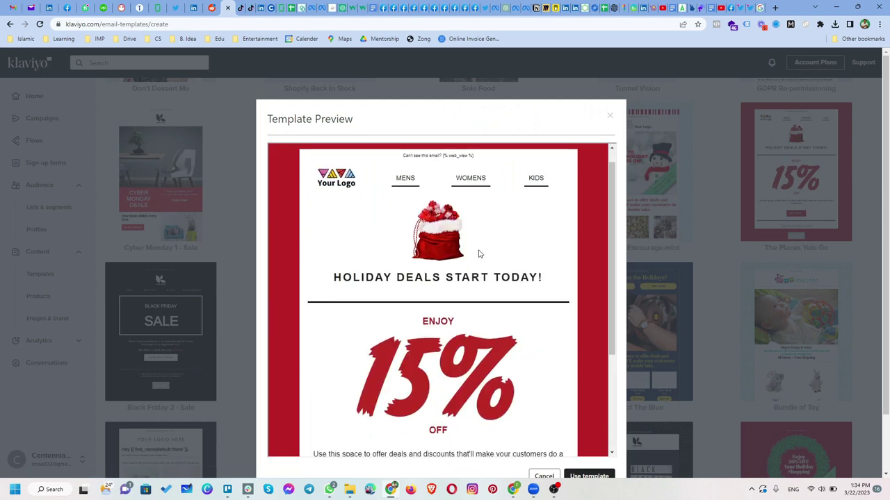
{"action": "left_click", "coordinate": [588, 476]}
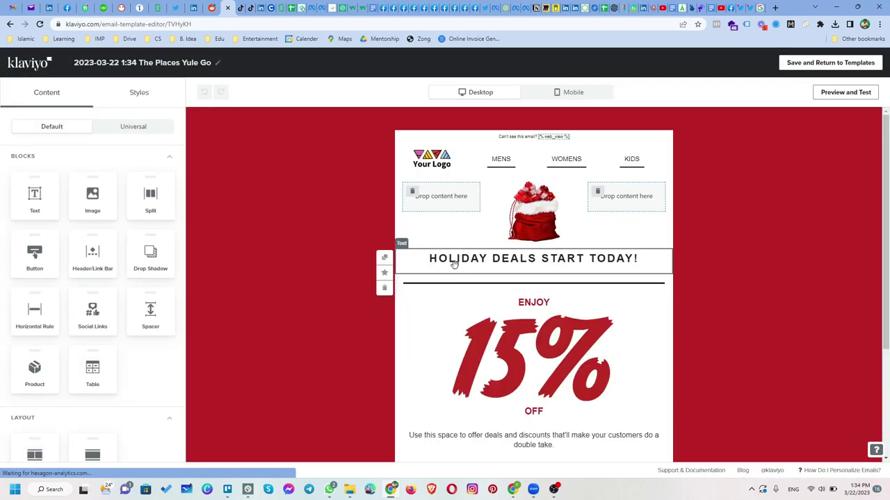
Select the email's main content section and duplicate it
{"action": "left_click", "coordinate": [351, 195]}
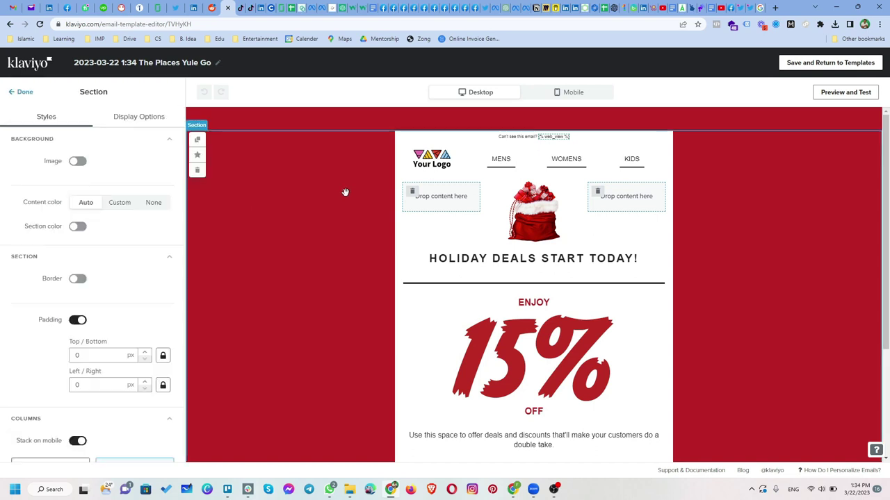
{"action": "left_click", "coordinate": [118, 119]}
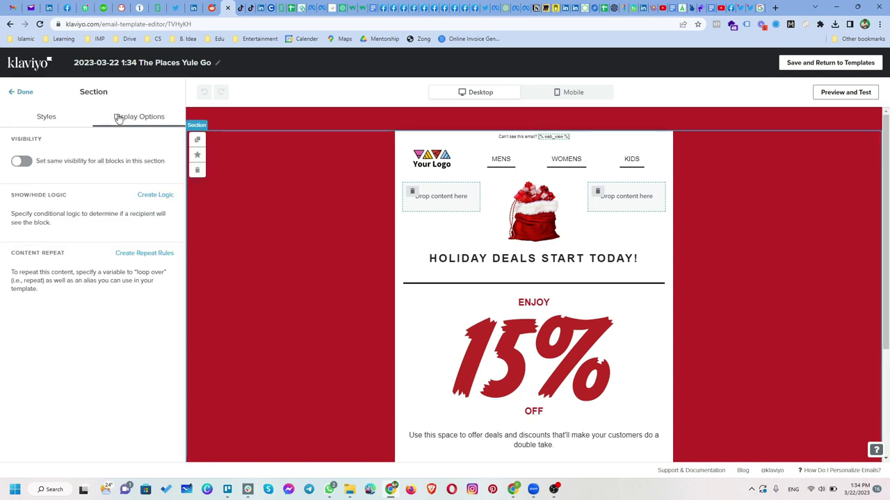
{"action": "left_click", "coordinate": [37, 119]}
{"action": "scroll", "coordinate": [98, 295], "scroll_direction": "down", "scroll_amount": 1}
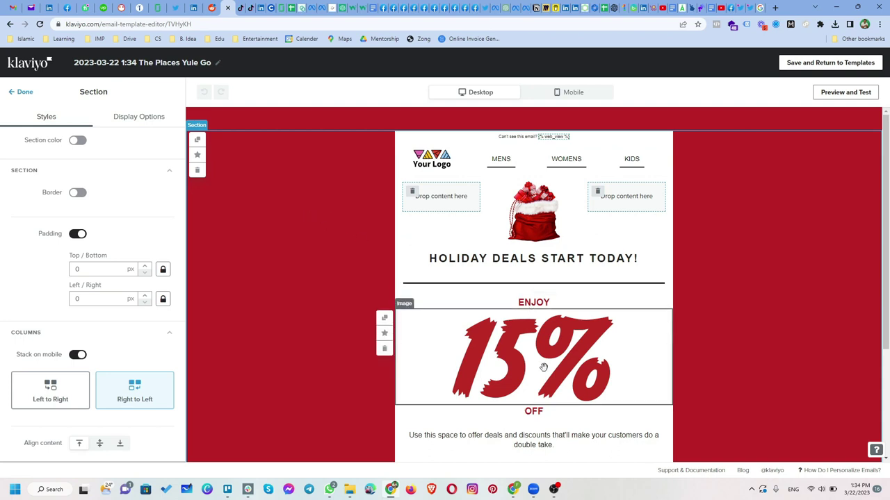
{"action": "left_click", "coordinate": [198, 141]}
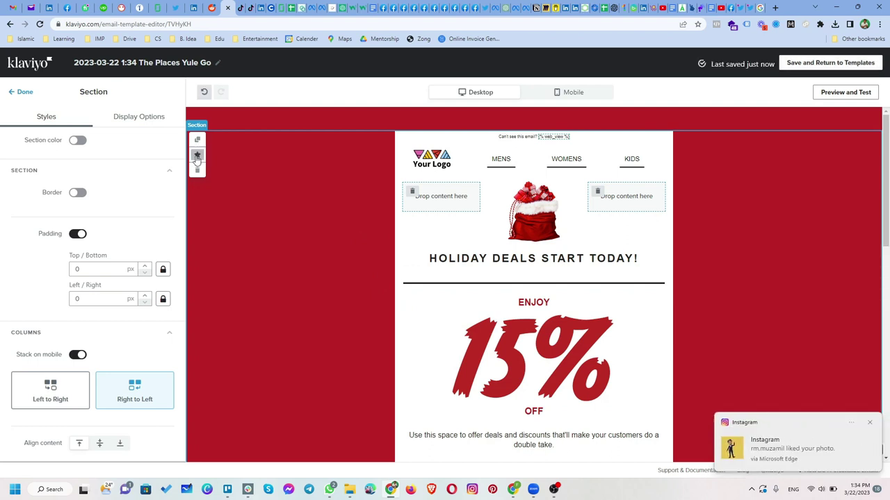
{"action": "left_click", "coordinate": [147, 124]}
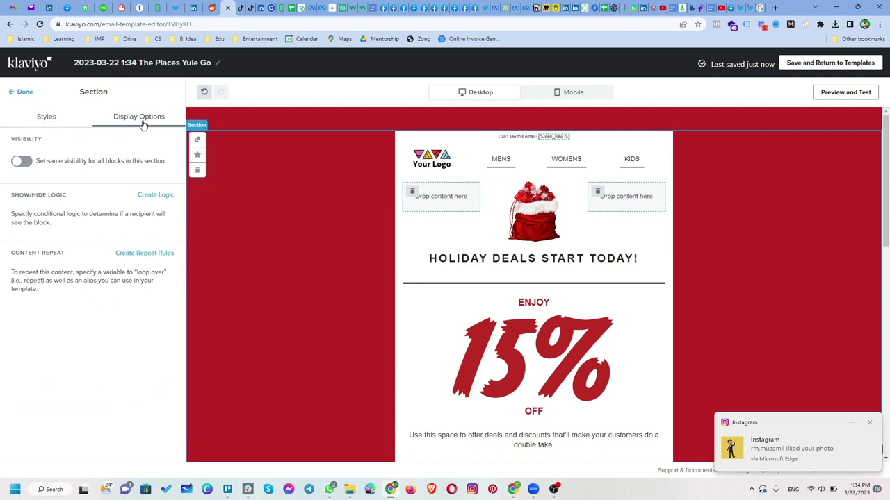
{"action": "left_click", "coordinate": [48, 117]}
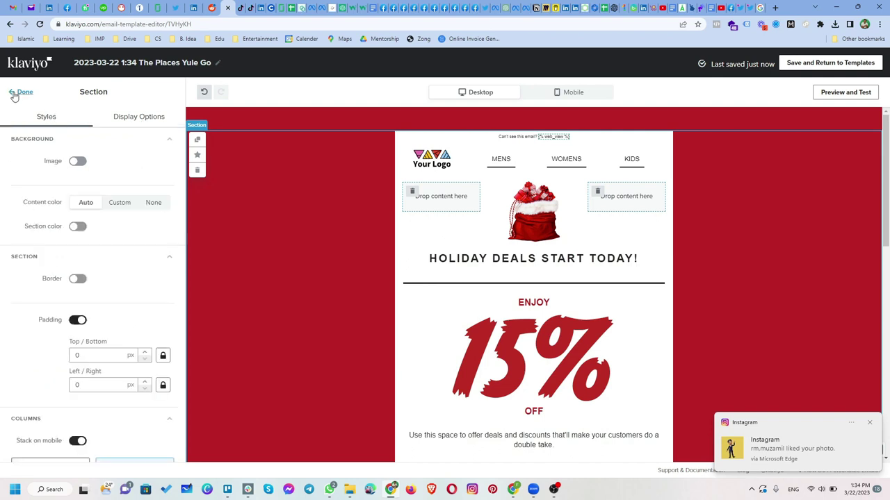
{"action": "left_click", "coordinate": [23, 92]}
Glance at the universal content blocks, then bring up the email-wide Styles settings
{"action": "scroll", "coordinate": [93, 310], "scroll_direction": "up", "scroll_amount": 1}
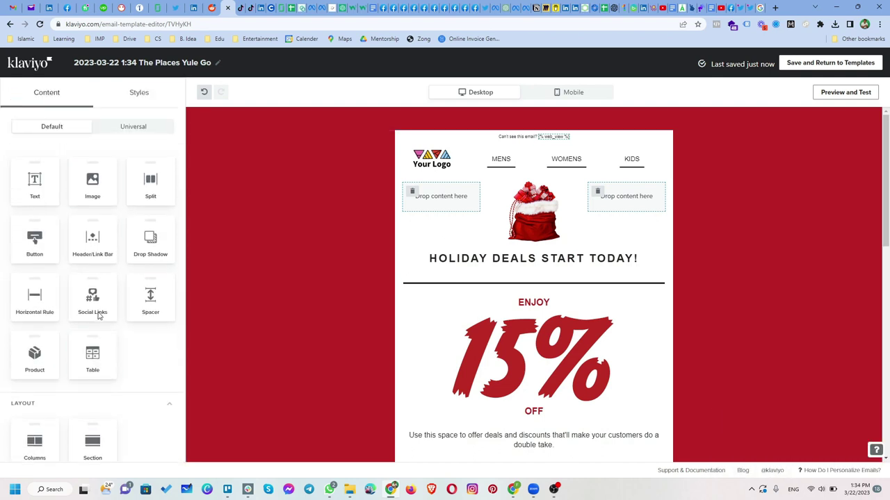
{"action": "left_click", "coordinate": [137, 133]}
{"action": "left_click", "coordinate": [53, 127]}
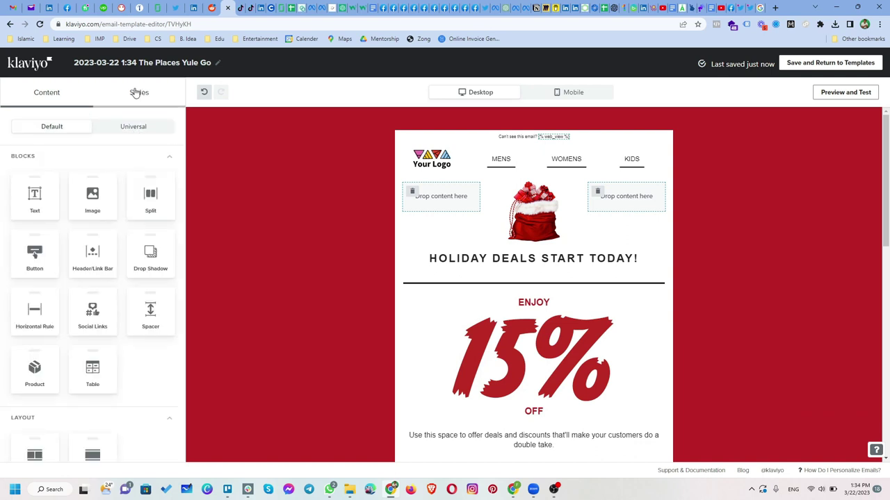
{"action": "left_click", "coordinate": [137, 92]}
Change the template background from red to bright green #35BB21
{"action": "left_click", "coordinate": [76, 145]}
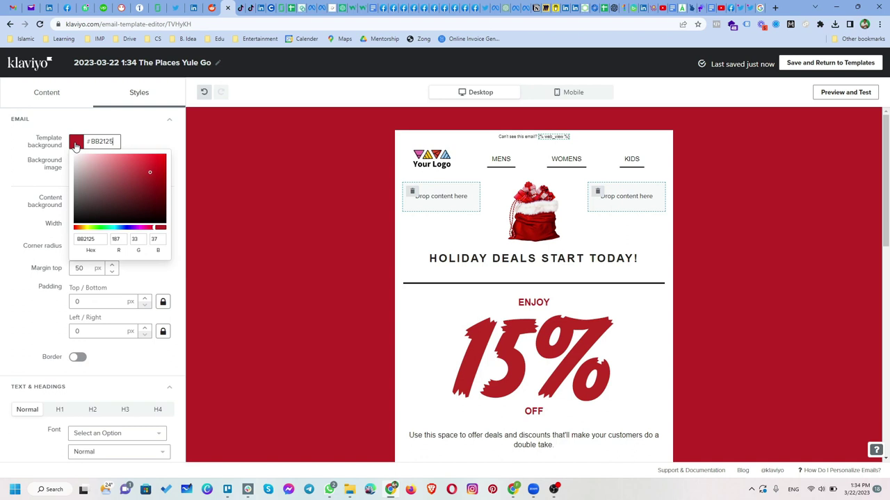
{"action": "left_click", "coordinate": [99, 229]}
{"action": "left_click_drag", "start_coordinate": [99, 232], "coordinate": [110, 234]}
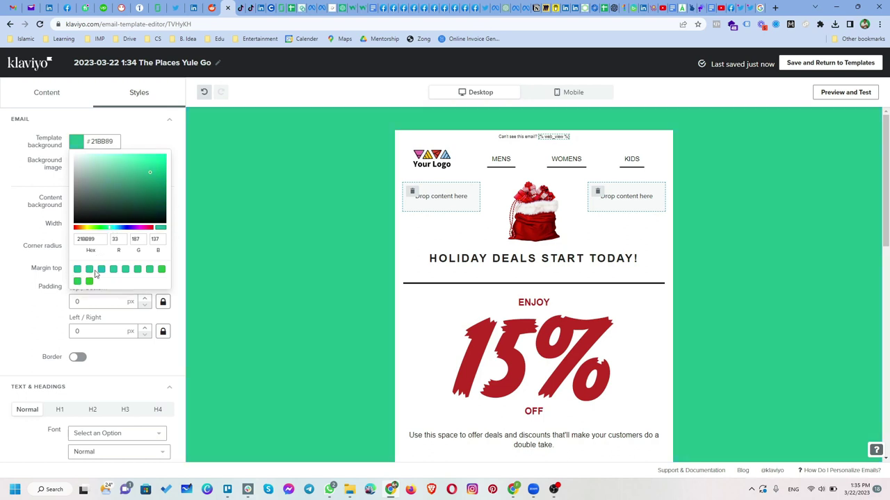
{"action": "left_click", "coordinate": [90, 281]}
{"action": "double_click", "coordinate": [100, 141]}
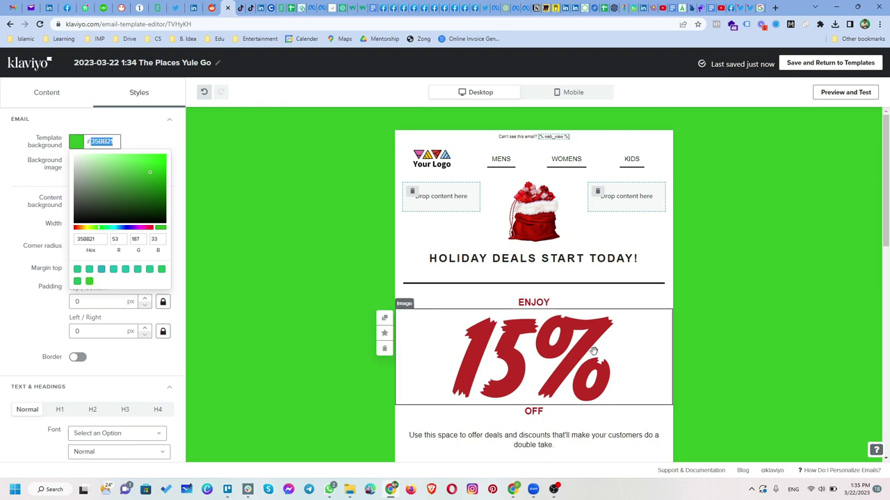
Select the Santa sack image, then switch to the Google search tab for a new search
{"action": "left_click", "coordinate": [547, 356]}
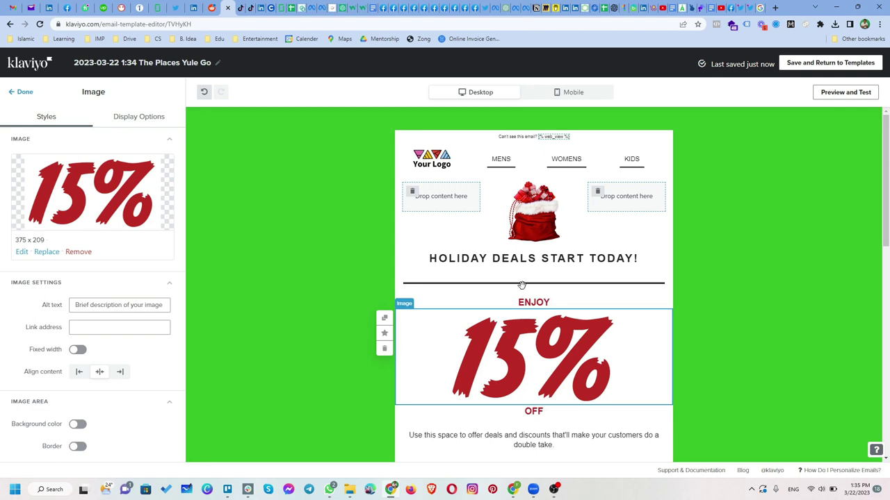
{"action": "left_click", "coordinate": [537, 216]}
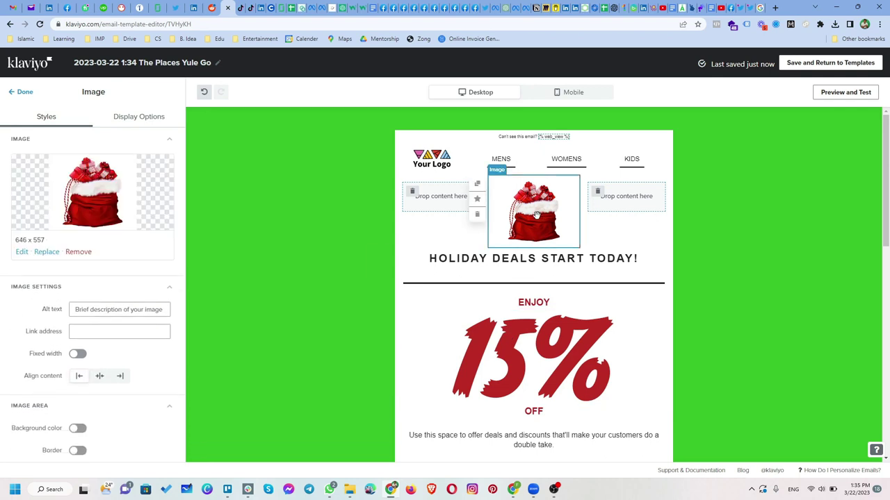
{"action": "left_click", "coordinate": [761, 8]}
{"action": "left_click", "coordinate": [520, 26]}
Search 'pakistan flag png' and save the first image as Flag_of_Pakistan in Downloads
{"action": "type", "text": "p"}
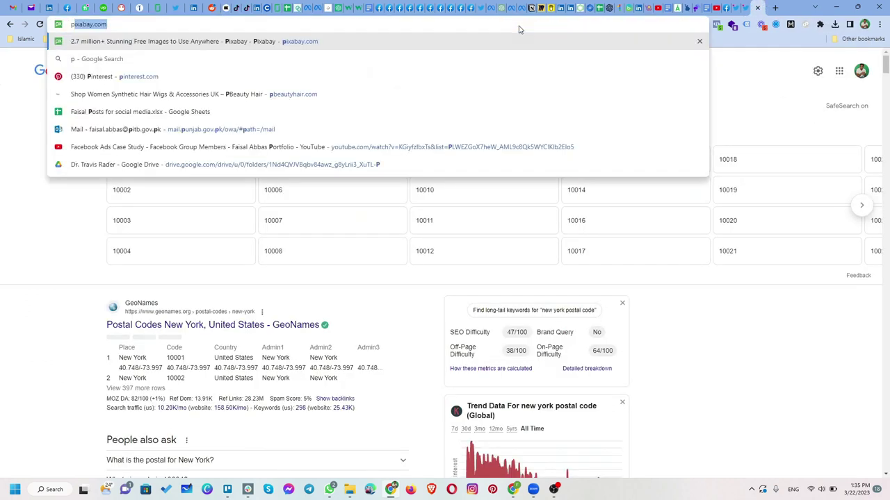
{"action": "type", "text": "akistan flag png"}
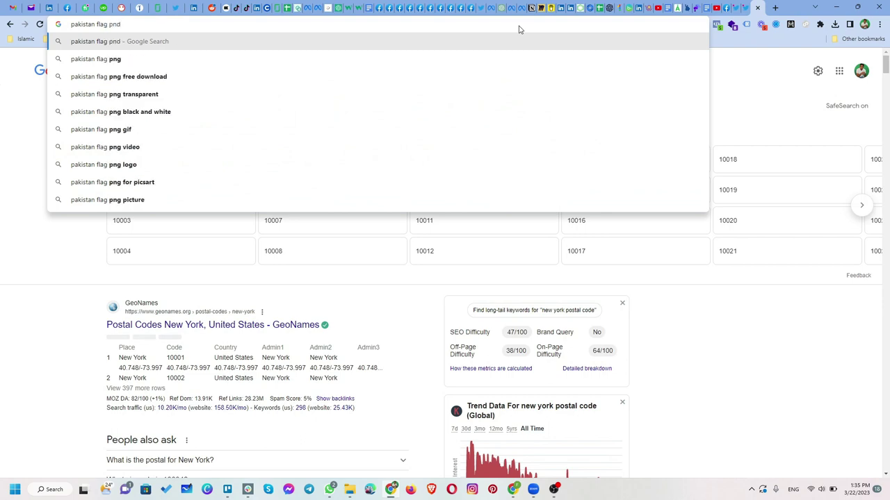
{"action": "key", "text": "Return"}
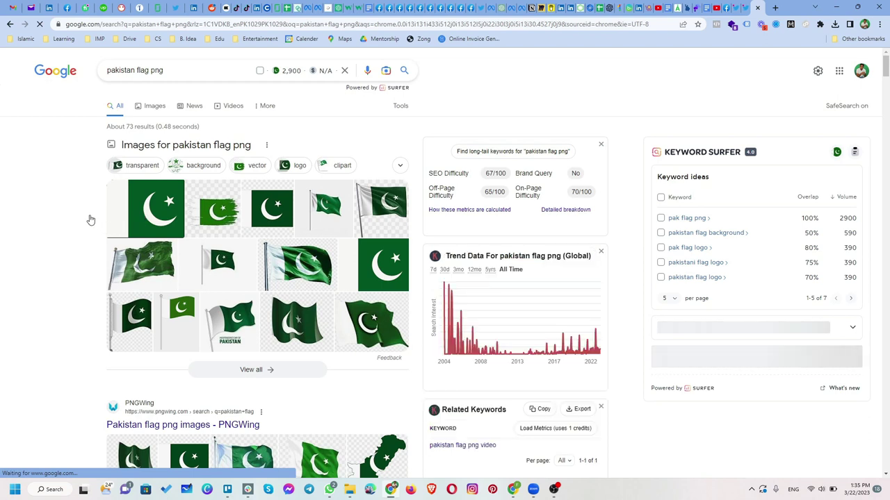
{"action": "left_click", "coordinate": [143, 218]}
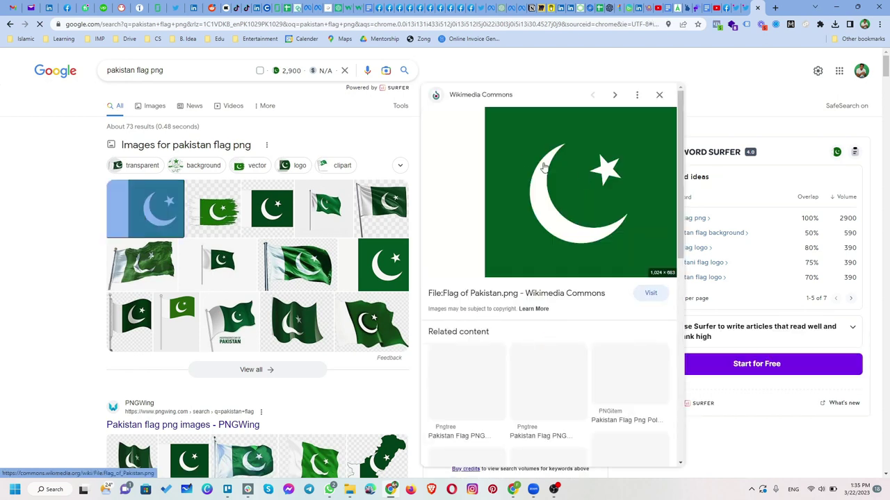
{"action": "right_click", "coordinate": [541, 166]}
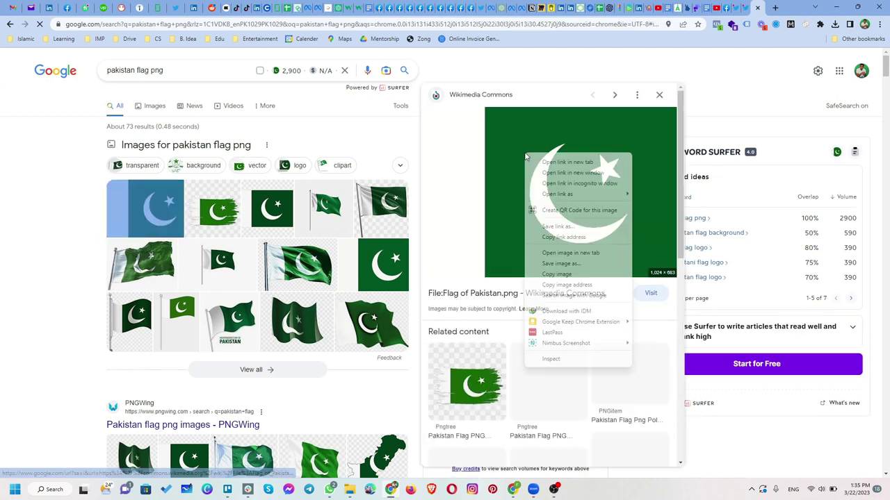
{"action": "left_click", "coordinate": [556, 266]}
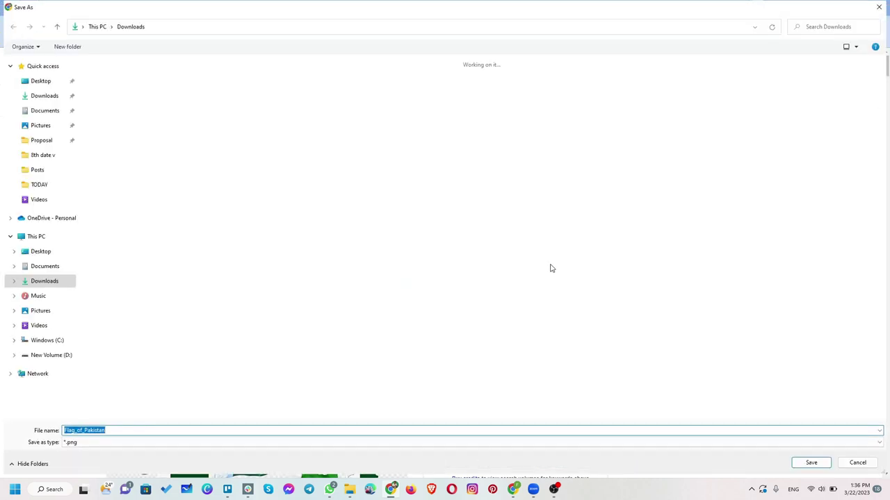
{"action": "left_click", "coordinate": [811, 463]}
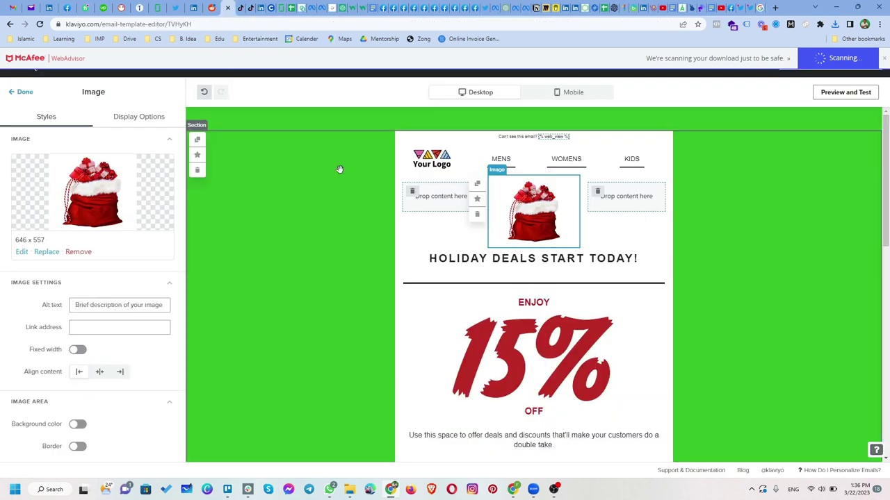
Upload Flag_of_Pakistan from Downloads to replace the Santa sack image below the menu
{"action": "left_click", "coordinate": [43, 252]}
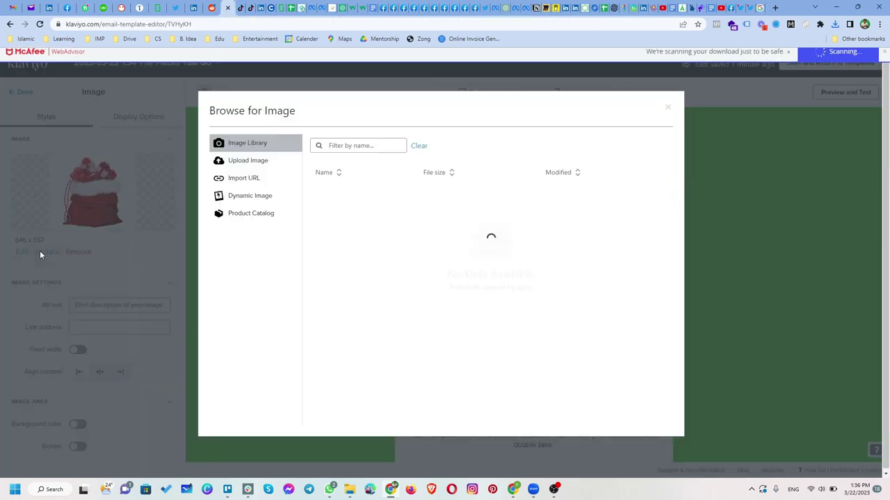
{"action": "left_click", "coordinate": [254, 159]}
{"action": "left_click", "coordinate": [498, 235]}
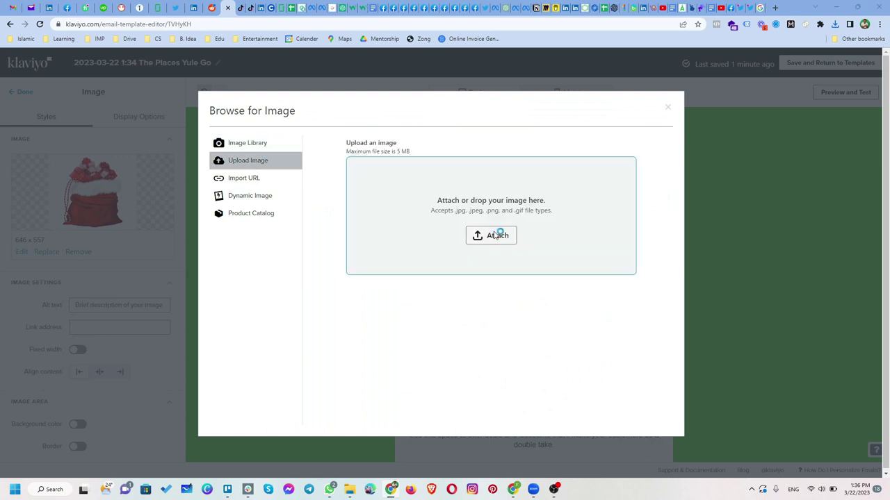
{"action": "left_click", "coordinate": [61, 102]}
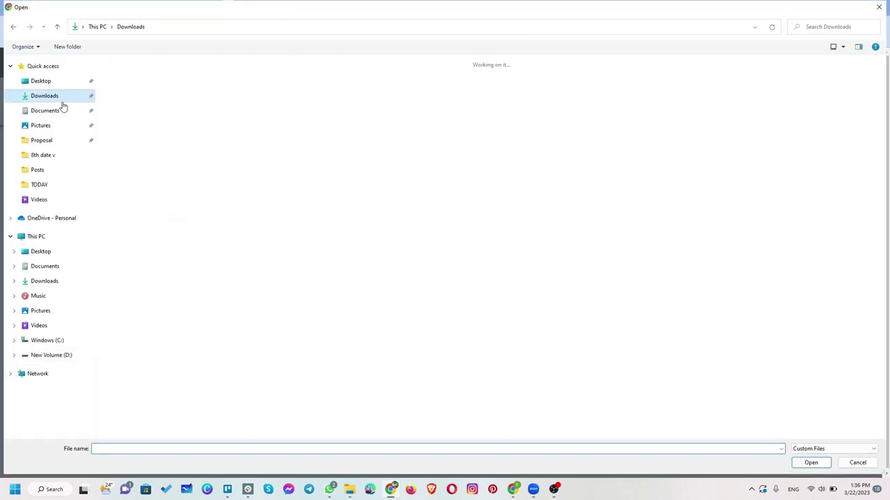
{"action": "double_click", "coordinate": [139, 97]}
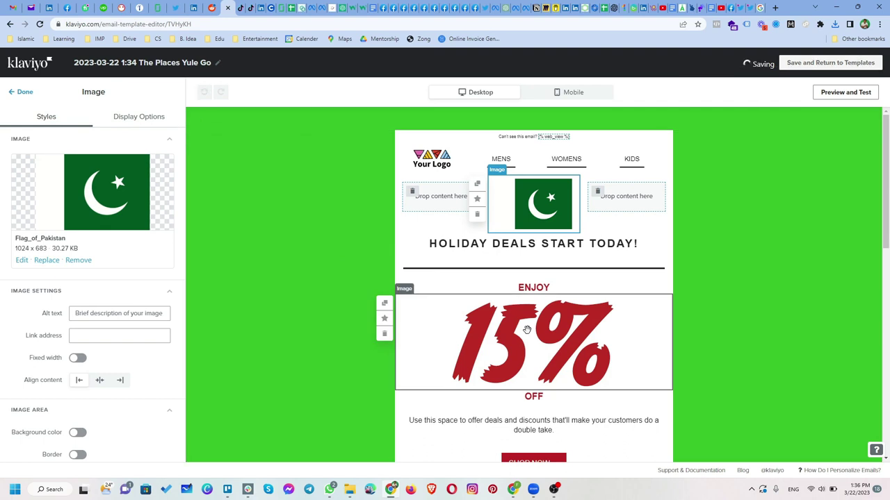
{"action": "left_click", "coordinate": [547, 343]}
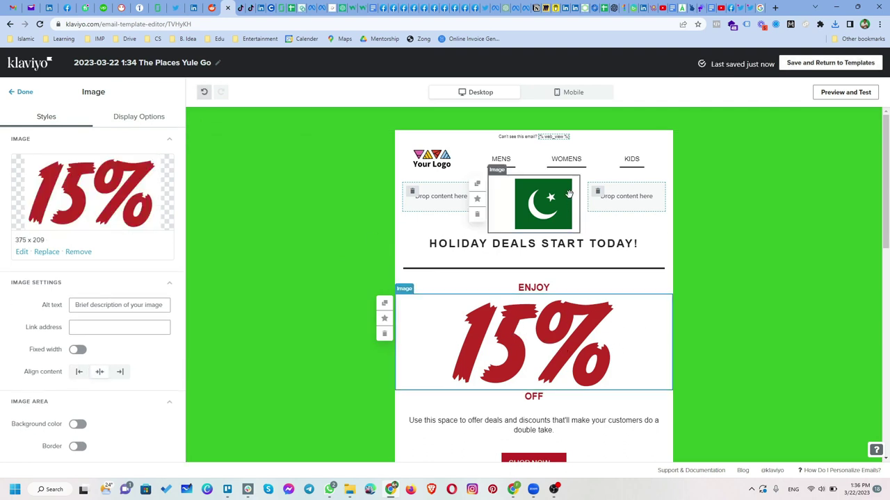
{"action": "left_click", "coordinate": [488, 250]}
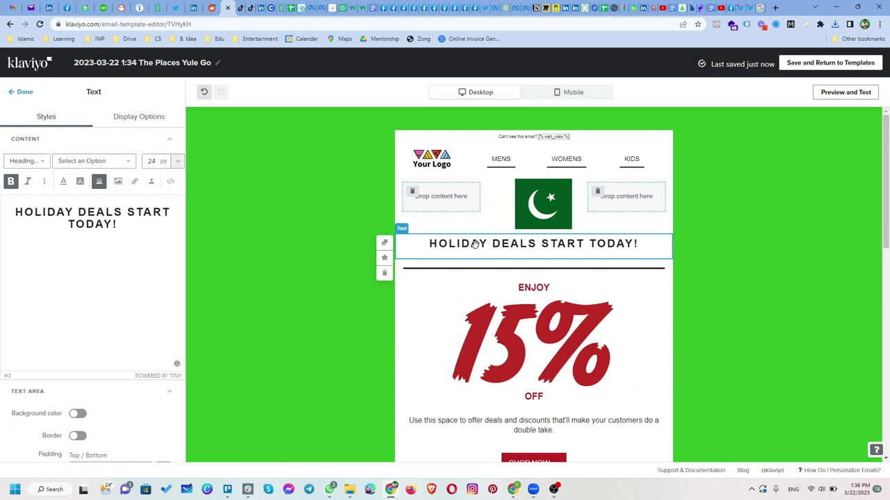
Rewrite the heading 'HOLIDAY DEALS START TODAY!' as 'PAKISTAN DAY SPECIAL OFFER!'
{"action": "left_click", "coordinate": [66, 214]}
{"action": "left_click_drag", "start_coordinate": [72, 213], "coordinate": [19, 217]}
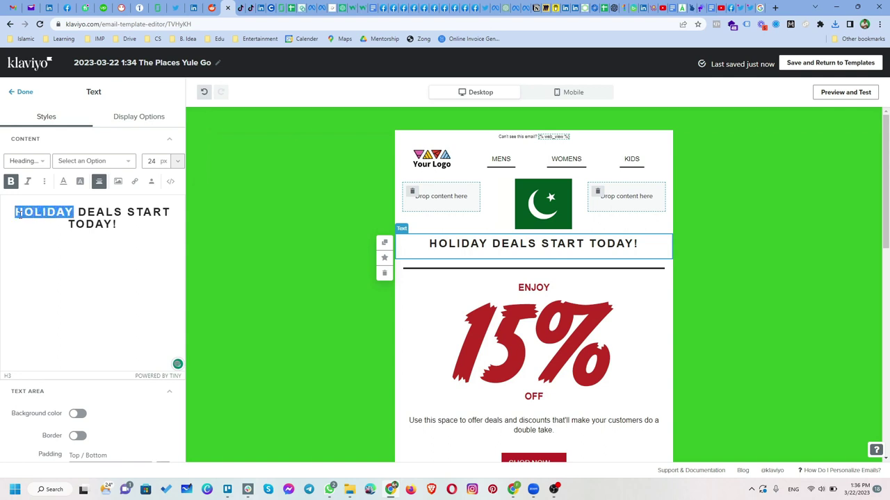
{"action": "type", "text": "p"}
{"action": "key", "text": "BackSpace"}
{"action": "type", "text": "A"}
{"action": "key", "text": "BackSpace"}
{"action": "type", "text": "PAKISTAN"}
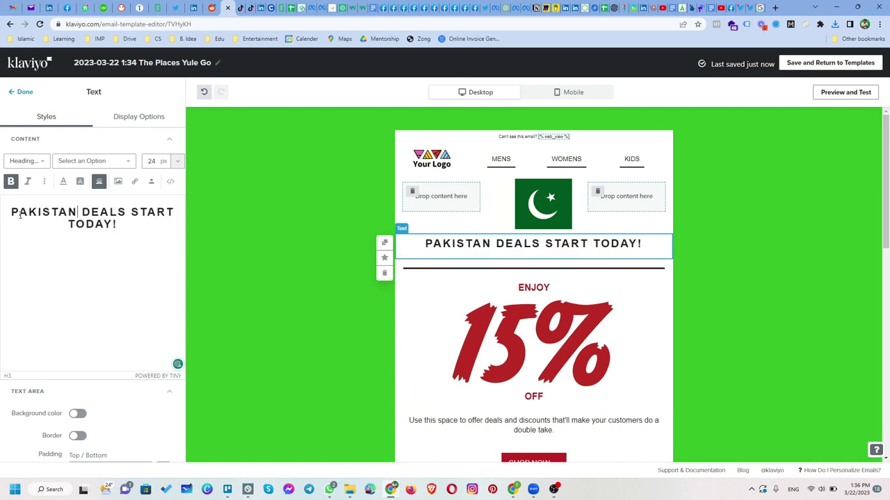
{"action": "type", "text": " DAY"}
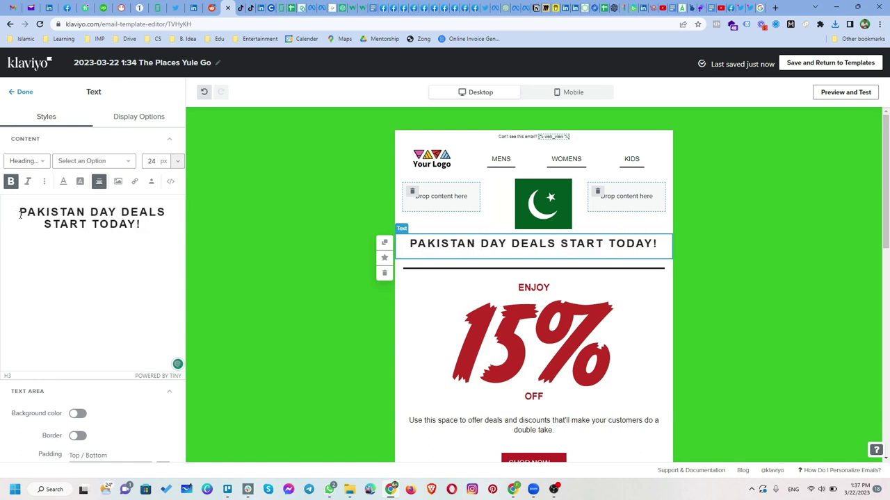
{"action": "type", "text": " SPECIAL"}
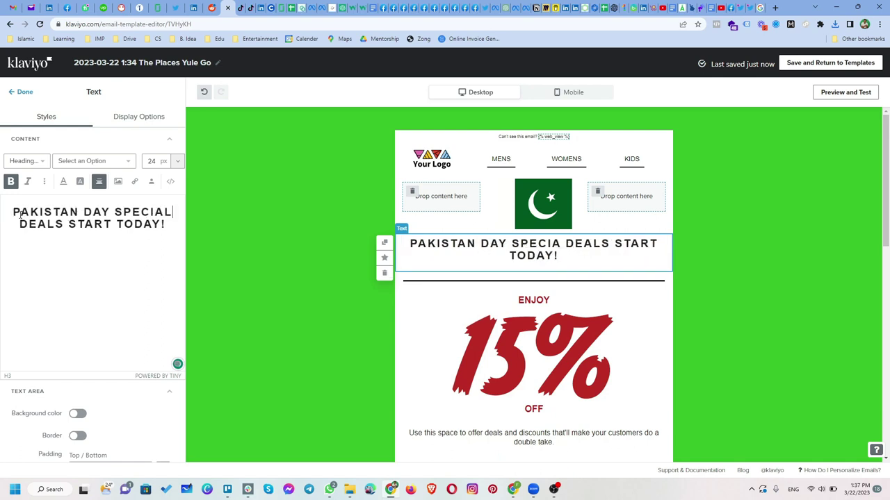
{"action": "type", "text": " OFFER"}
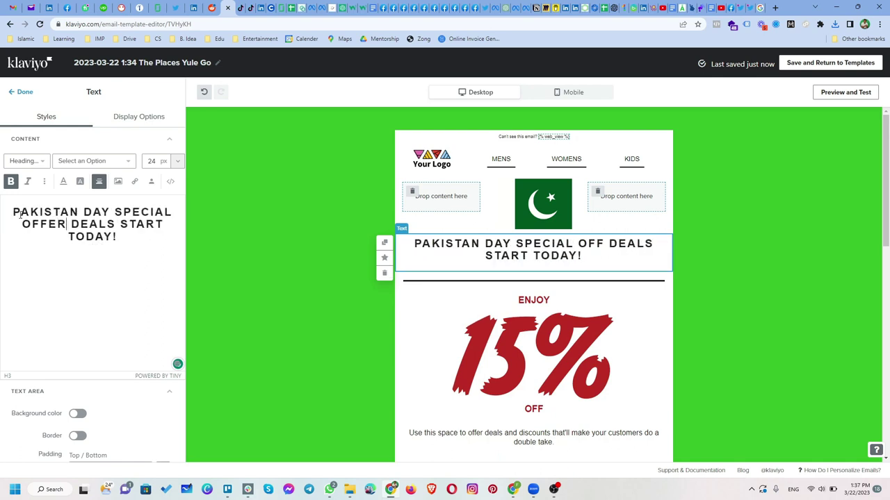
{"action": "key", "text": "Delete"}
{"action": "key", "text": "Delete"}
{"action": "key", "text": "Delete"}
{"action": "key", "text": "Delete"}
{"action": "key", "text": "Delete"}
{"action": "key", "text": "Delete"}
{"action": "key", "text": "Delete"}
{"action": "key", "text": "Delete"}
{"action": "key", "text": "Delete"}
{"action": "key", "text": "Delete"}
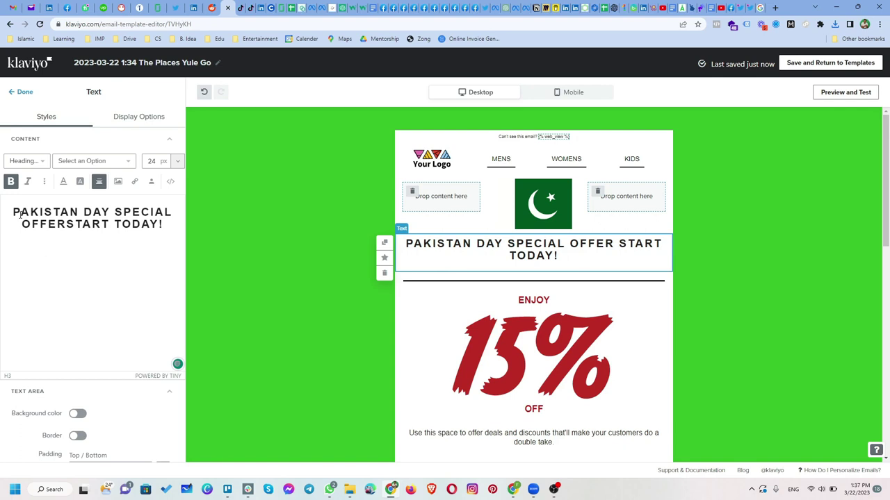
{"action": "key", "text": "Delete"}
{"action": "key", "text": "Delete"}
{"action": "key", "text": "Delete"}
{"action": "key", "text": "Delete"}
{"action": "key", "text": "Delete"}
{"action": "key", "text": "Delete"}
{"action": "key", "text": "Delete"}
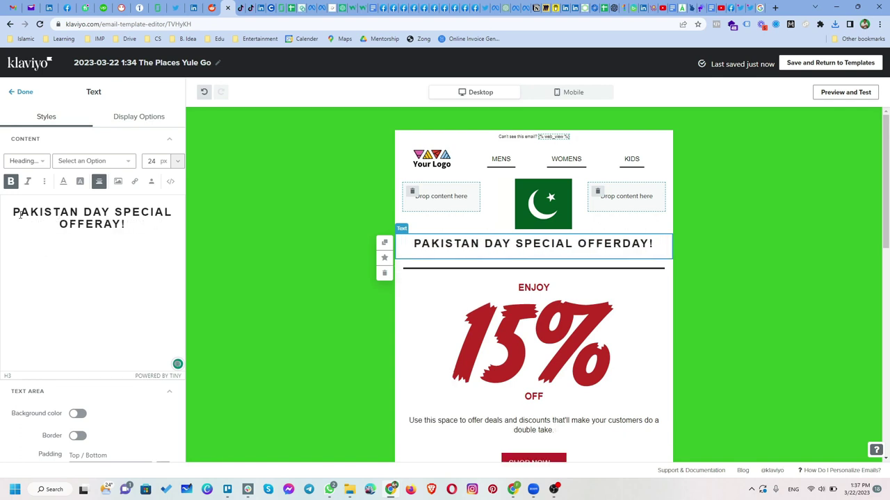
{"action": "key", "text": "Delete"}
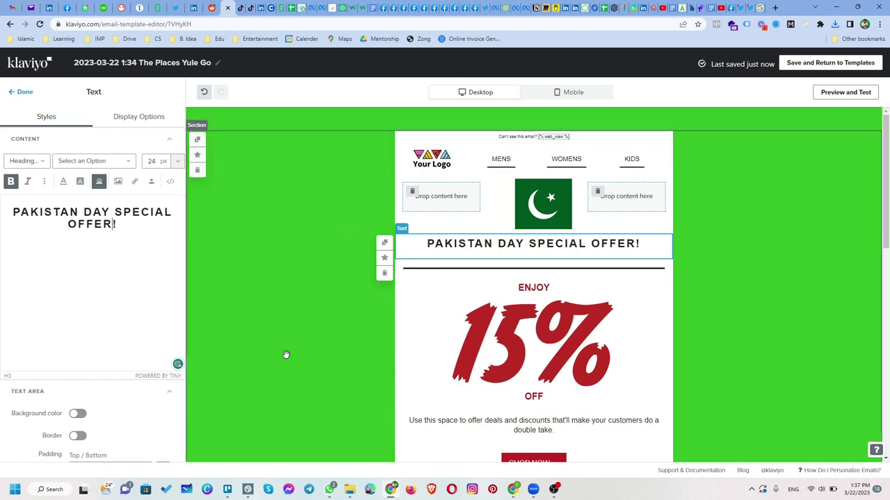
Delete the duplicate Holiday Deals section with the Santa sack at the bottom
{"action": "scroll", "coordinate": [288, 360], "scroll_direction": "down", "scroll_amount": 5}
{"action": "left_click", "coordinate": [328, 327]}
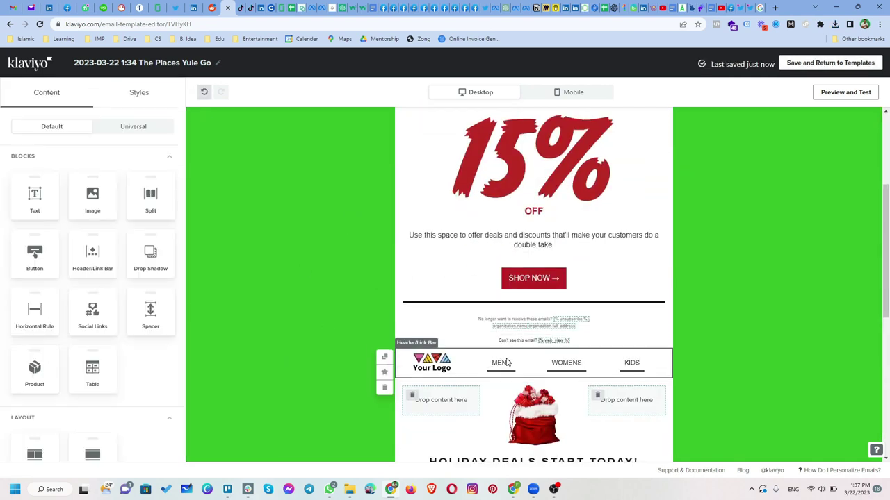
{"action": "scroll", "coordinate": [646, 333], "scroll_direction": "down", "scroll_amount": 4}
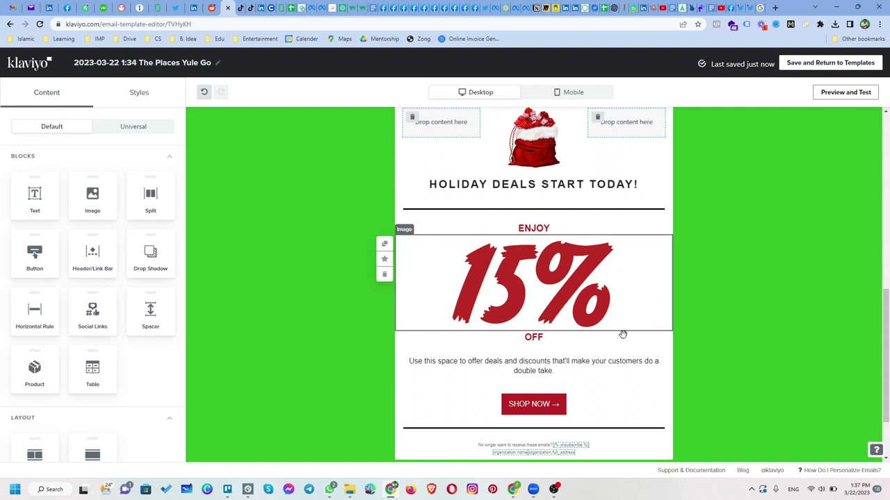
{"action": "scroll", "coordinate": [623, 334], "scroll_direction": "down", "scroll_amount": 1}
{"action": "scroll", "coordinate": [612, 332], "scroll_direction": "up", "scroll_amount": 3}
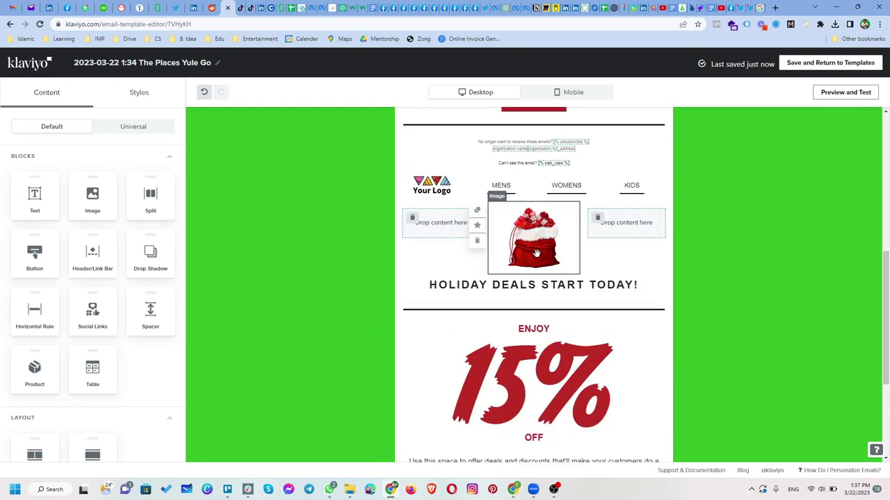
{"action": "scroll", "coordinate": [560, 285], "scroll_direction": "up", "scroll_amount": 1}
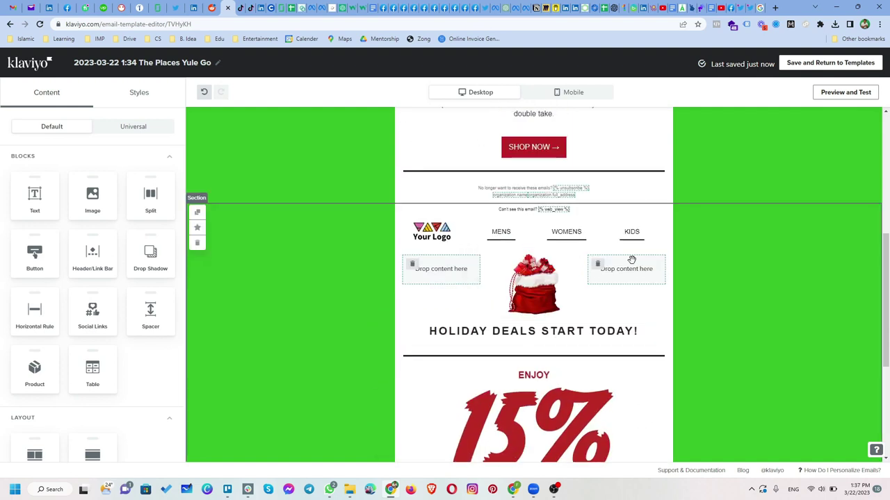
{"action": "left_click", "coordinate": [698, 244]}
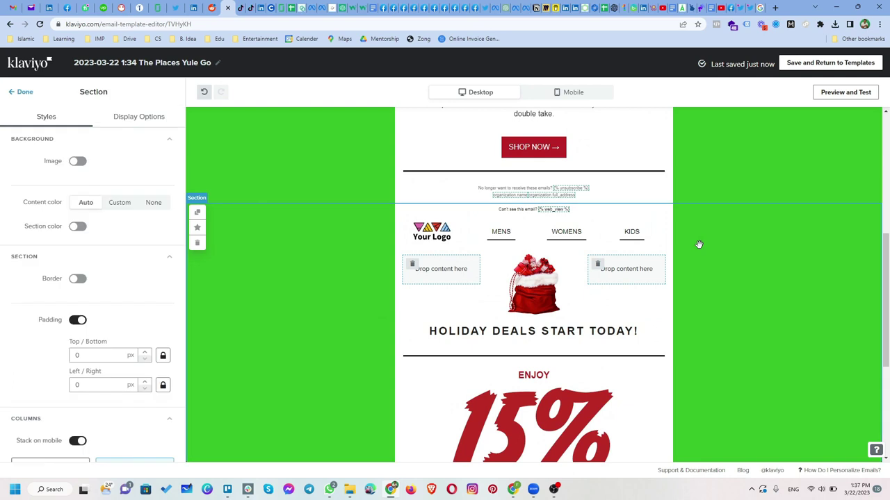
{"action": "left_click", "coordinate": [198, 244]}
Open the SHOP NOW button's settings, selecting its 'SHOP NOW →' label and link field
{"action": "scroll", "coordinate": [383, 302], "scroll_direction": "up", "scroll_amount": 3}
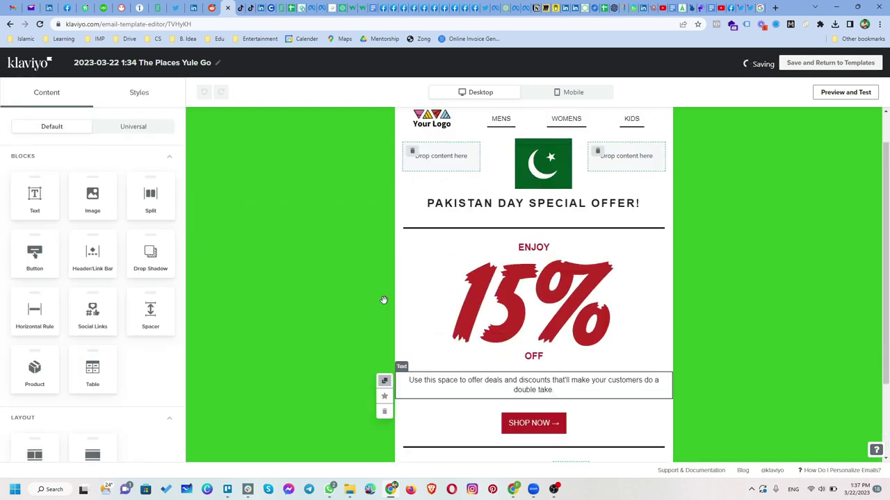
{"action": "scroll", "coordinate": [341, 265], "scroll_direction": "down", "scroll_amount": 3}
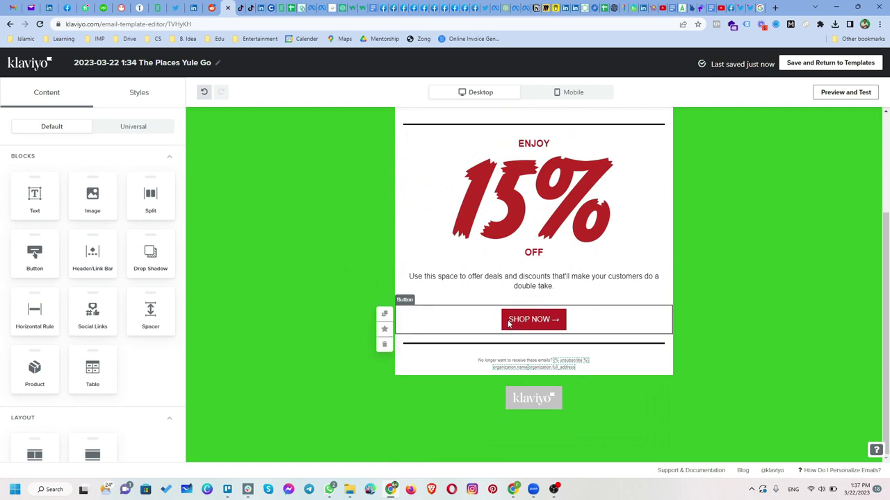
{"action": "left_click", "coordinate": [485, 320]}
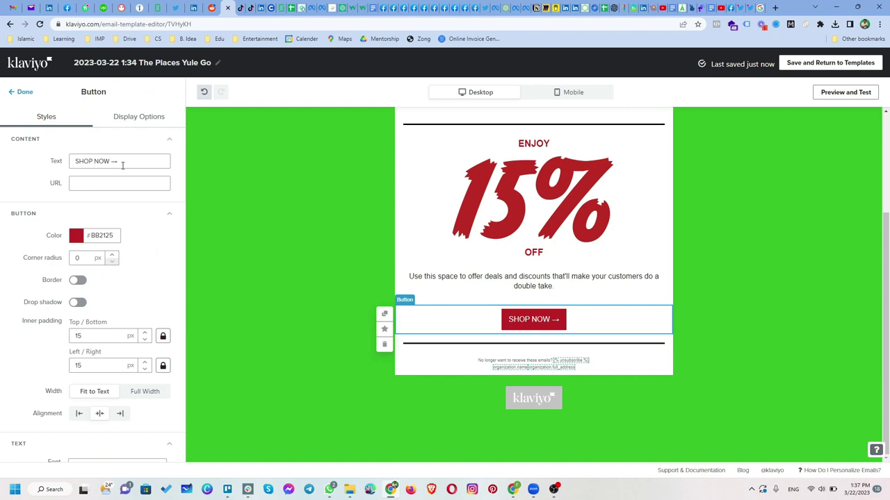
{"action": "left_click_drag", "start_coordinate": [122, 165], "coordinate": [70, 171]}
{"action": "left_click", "coordinate": [89, 183]}
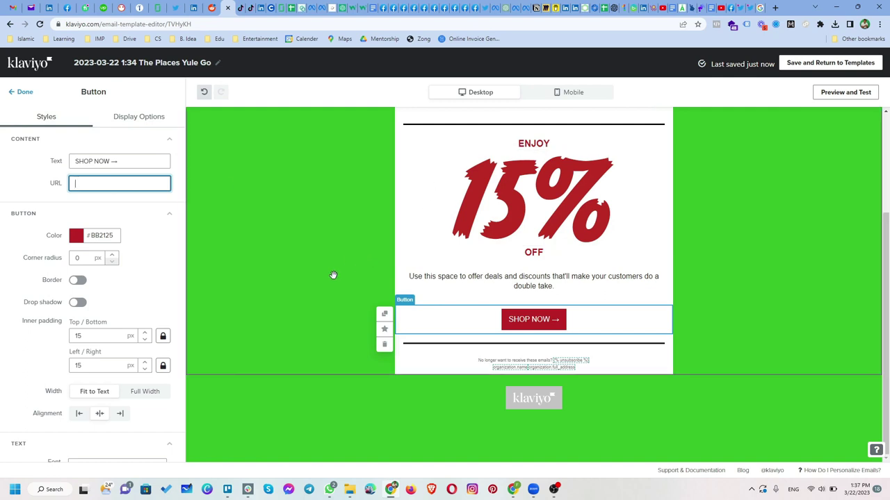
{"action": "scroll", "coordinate": [340, 270], "scroll_direction": "up", "scroll_amount": 3}
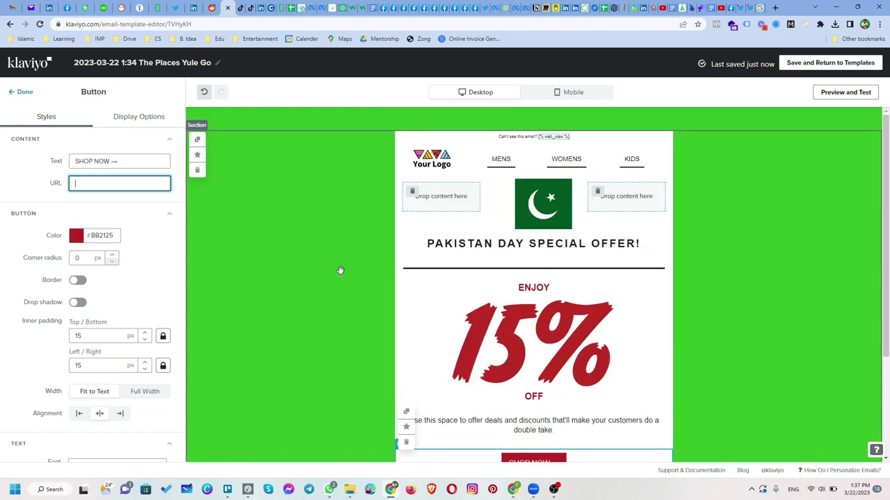
Insert RESOLUTION into the heading so it reads 'PAKISTAN RESOLUTION DAY'
{"action": "left_click", "coordinate": [446, 244]}
{"action": "left_click", "coordinate": [83, 212]}
{"action": "type", "text": "RESU"}
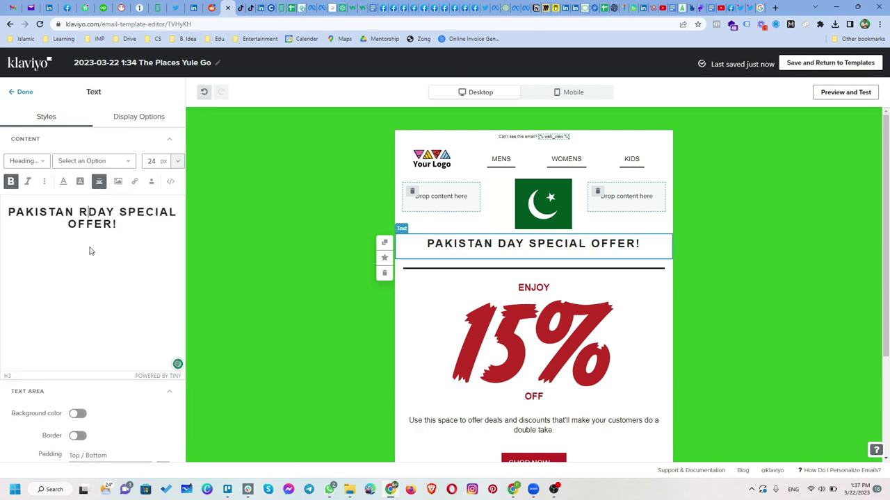
{"action": "key", "text": "BackSpace"}
{"action": "type", "text": "OLUTION"}
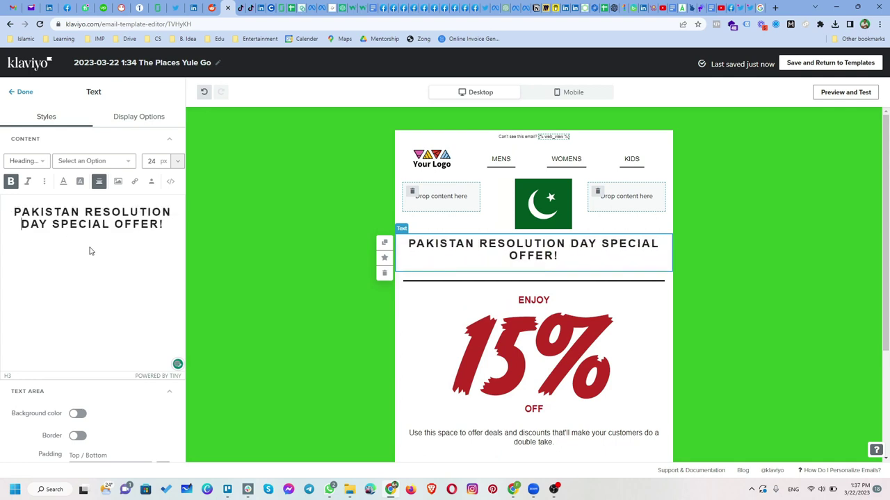
{"action": "left_click", "coordinate": [292, 357]}
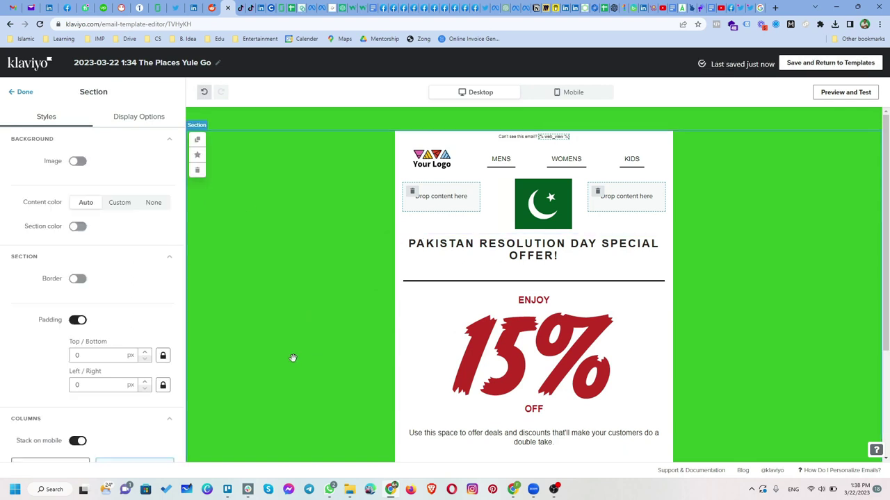
{"action": "scroll", "coordinate": [291, 358], "scroll_direction": "down", "scroll_amount": 3}
{"action": "scroll", "coordinate": [291, 358], "scroll_direction": "up", "scroll_amount": 3}
Inspect the header's Link 1 settings and the email body, then save the template
{"action": "left_click", "coordinate": [461, 167]}
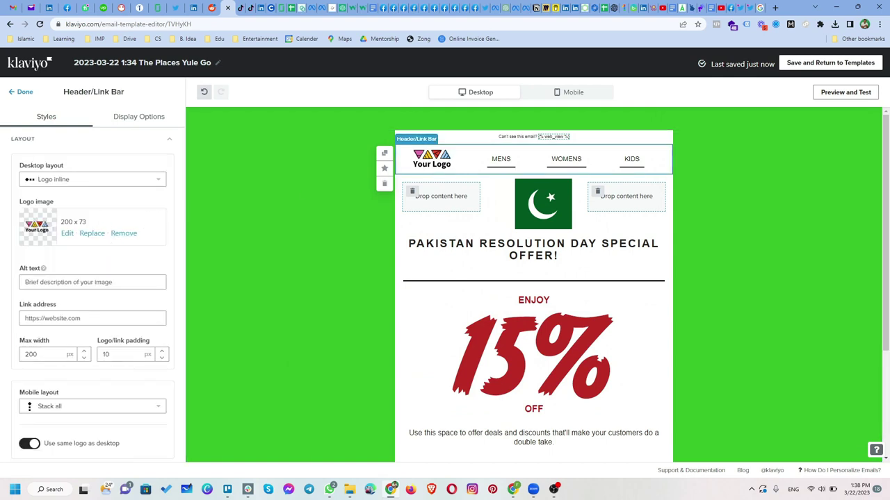
{"action": "scroll", "coordinate": [77, 327], "scroll_direction": "down", "scroll_amount": 5}
{"action": "scroll", "coordinate": [76, 334], "scroll_direction": "up", "scroll_amount": 5}
{"action": "scroll", "coordinate": [431, 265], "scroll_direction": "down", "scroll_amount": 1}
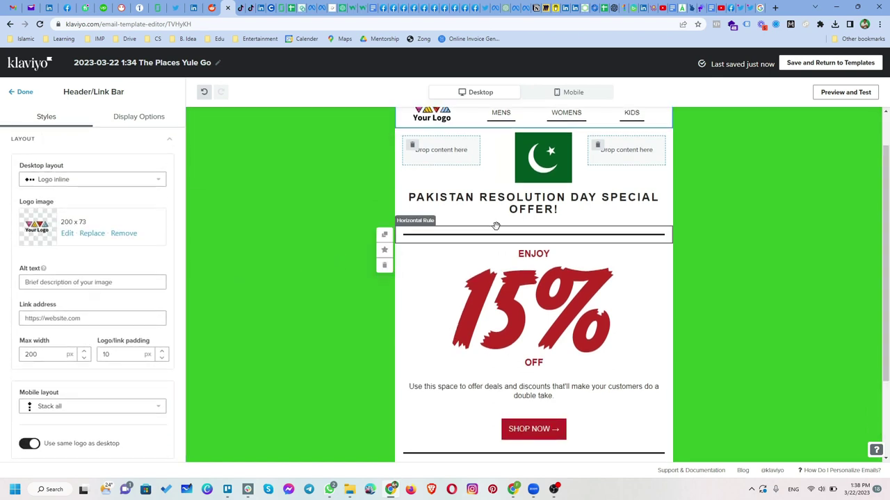
{"action": "scroll", "coordinate": [577, 173], "scroll_direction": "up", "scroll_amount": 1}
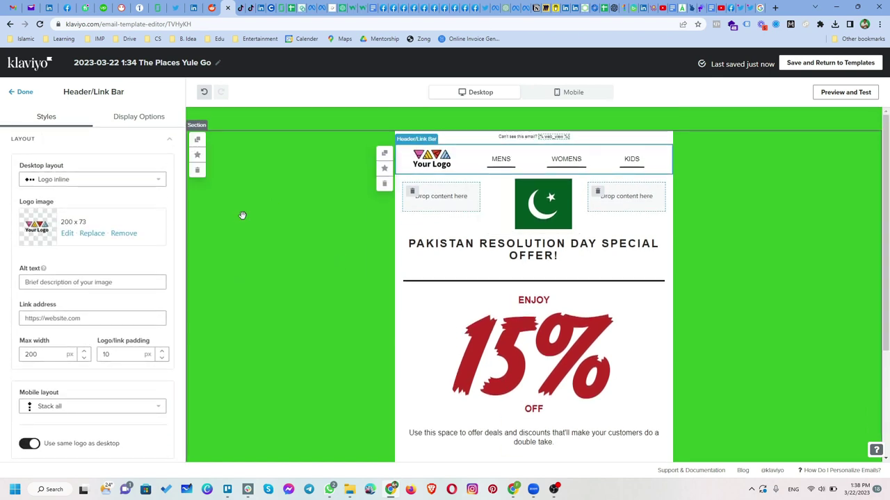
{"action": "scroll", "coordinate": [124, 316], "scroll_direction": "down", "scroll_amount": 2}
{"action": "scroll", "coordinate": [124, 316], "scroll_direction": "down", "scroll_amount": 2}
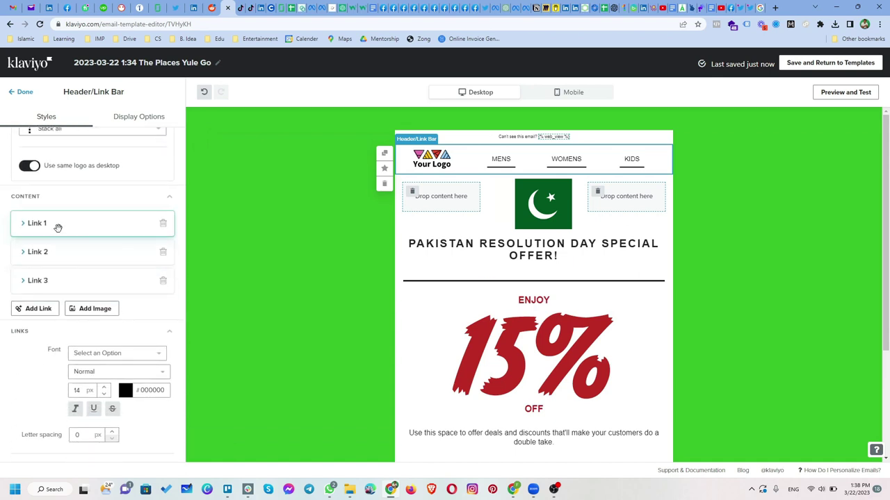
{"action": "left_click", "coordinate": [21, 231]}
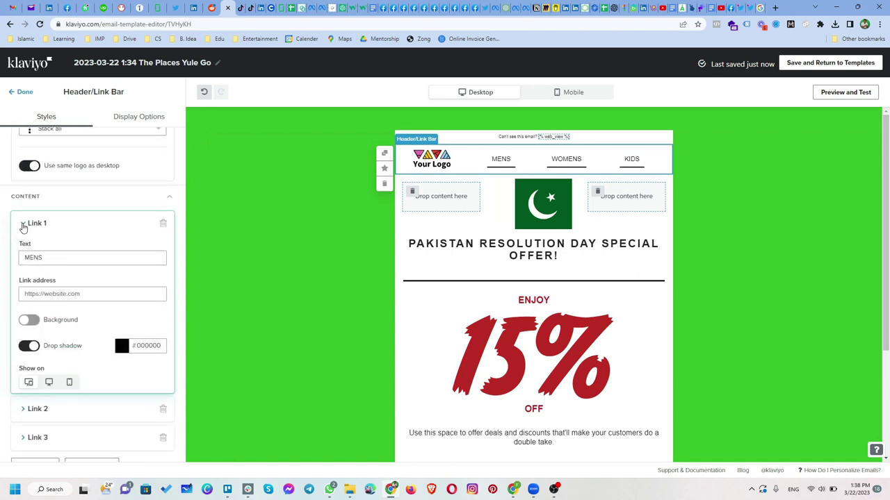
{"action": "left_click", "coordinate": [21, 231]}
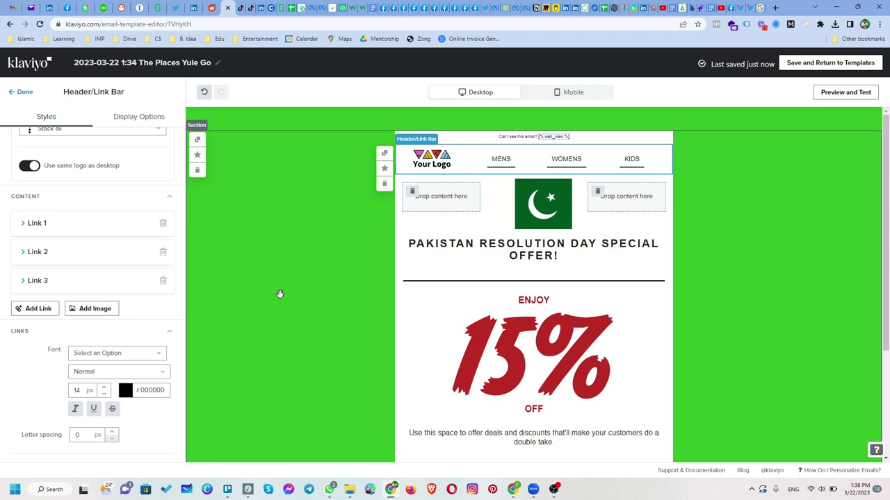
{"action": "scroll", "coordinate": [281, 295], "scroll_direction": "down", "scroll_amount": 2}
{"action": "scroll", "coordinate": [280, 296], "scroll_direction": "up", "scroll_amount": 1}
{"action": "scroll", "coordinate": [280, 297], "scroll_direction": "down", "scroll_amount": 1}
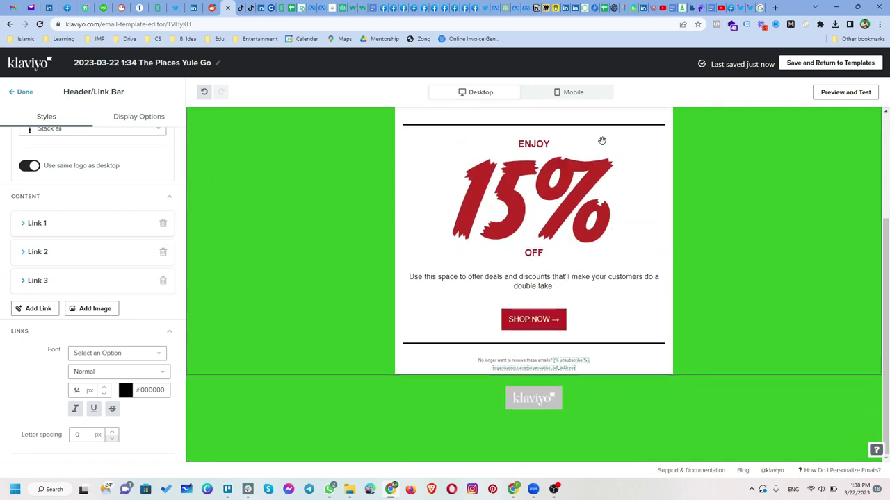
{"action": "left_click", "coordinate": [796, 65]}
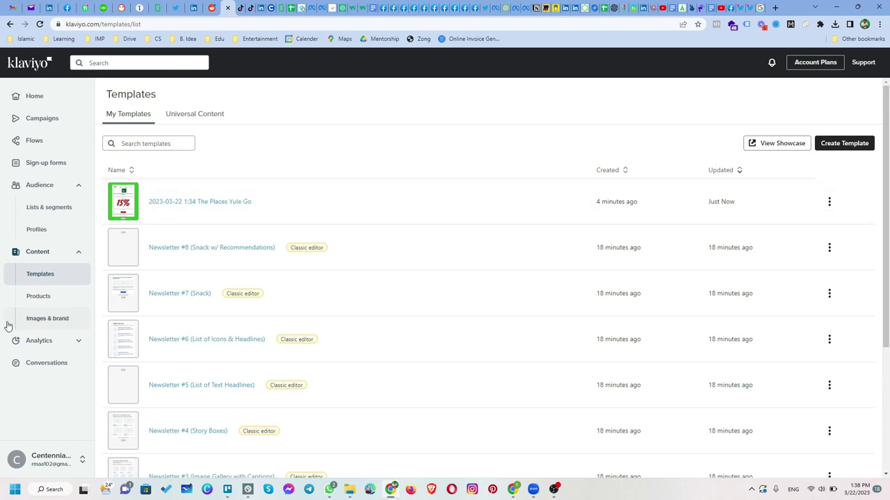
Browse the Products and Images & Brand pages, then go to Campaigns
{"action": "left_click", "coordinate": [38, 307]}
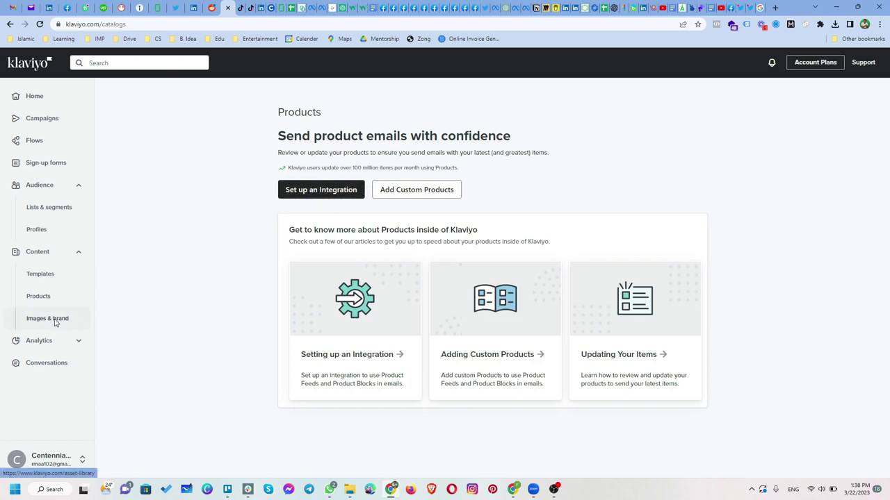
{"action": "left_click", "coordinate": [56, 321]}
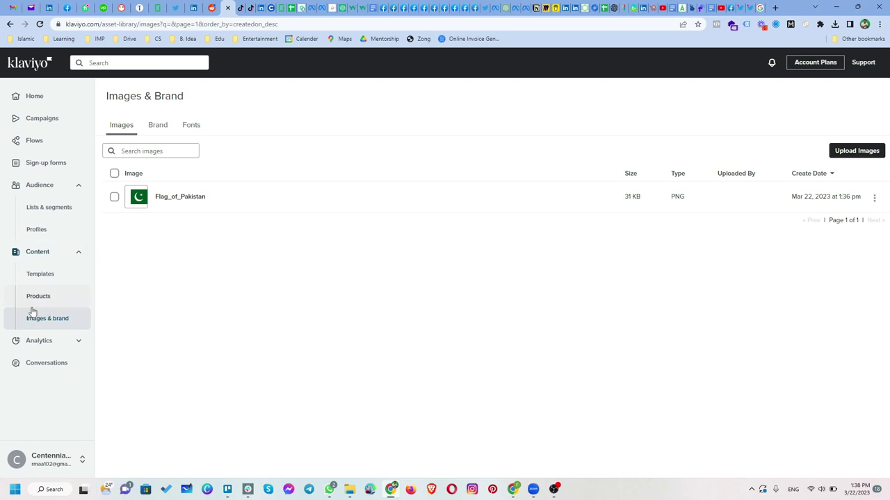
{"action": "left_click", "coordinate": [42, 129]}
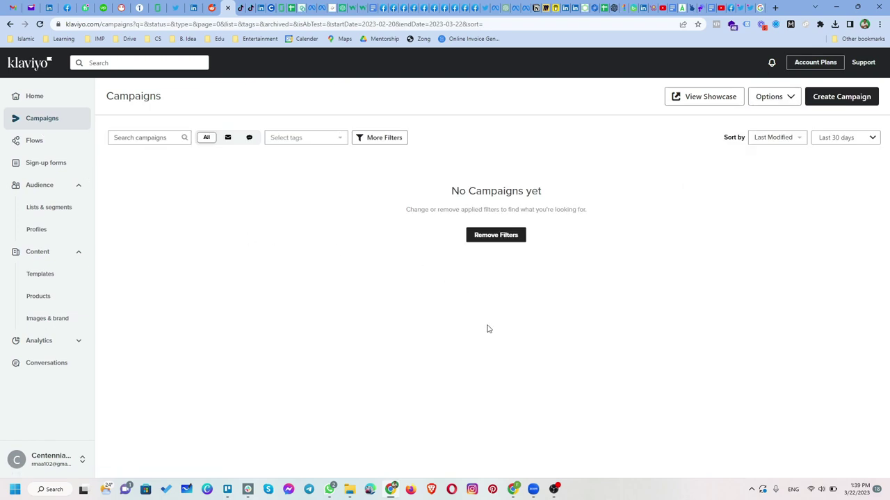
Create an email campaign called 'Test Campaign' and give it the new york tag
{"action": "left_click", "coordinate": [862, 102]}
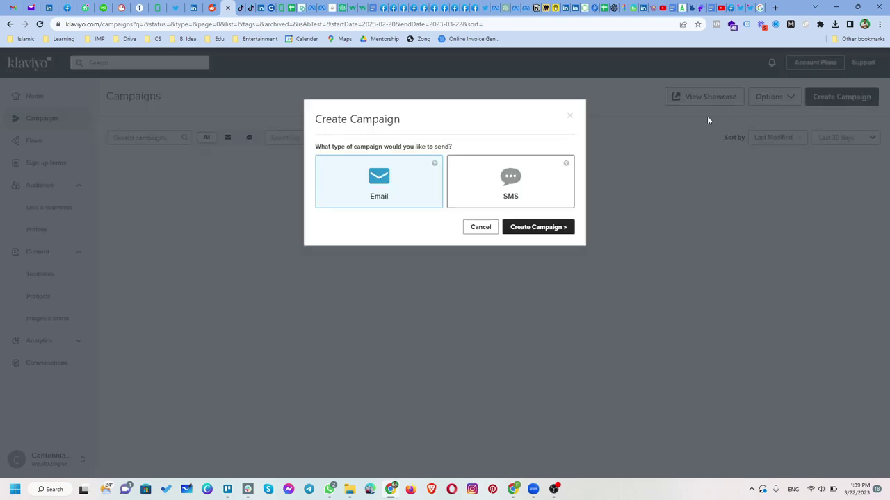
{"action": "left_click", "coordinate": [550, 233]}
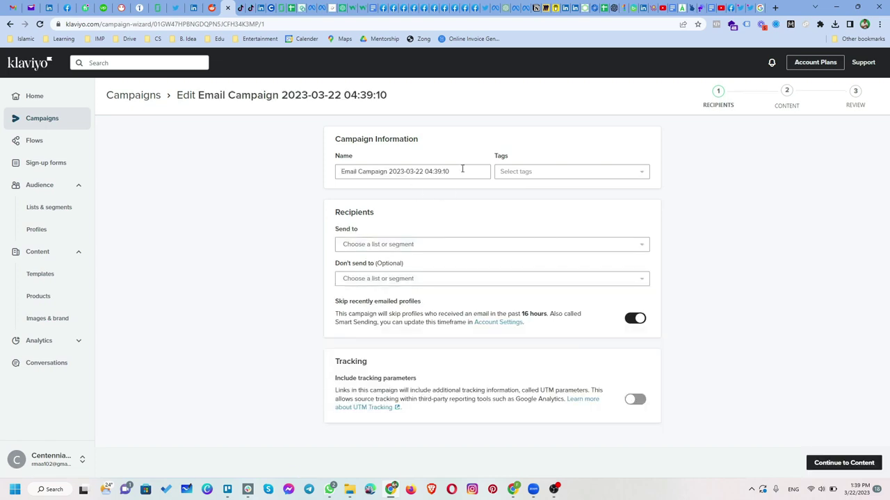
{"action": "triple_click", "coordinate": [417, 169]}
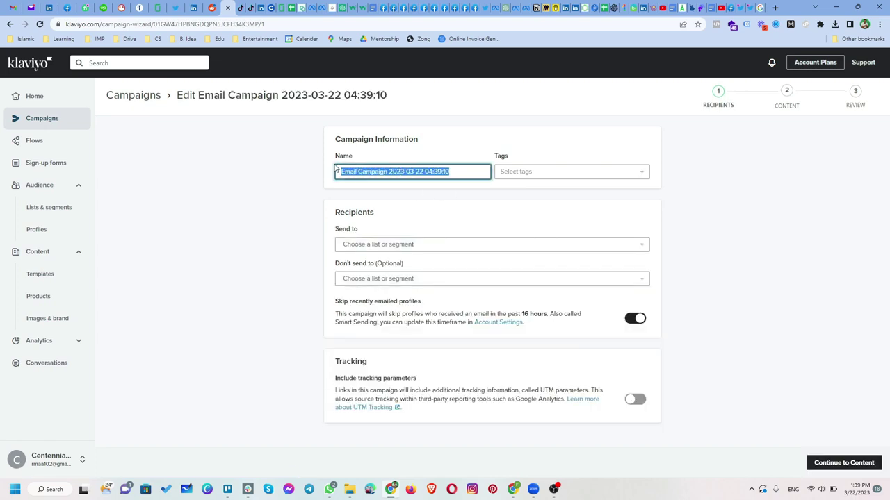
{"action": "type", "text": "tEST"}
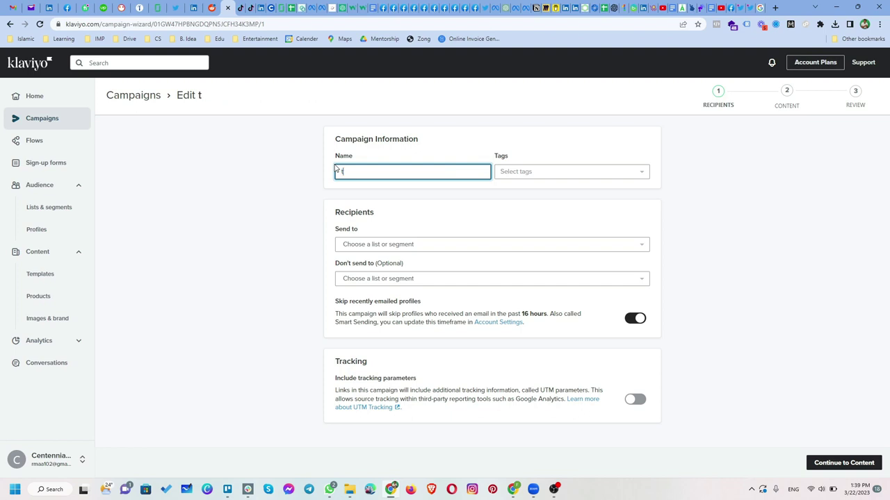
{"action": "key", "text": "BackSpace"}
{"action": "key", "text": "BackSpace"}
{"action": "type", "text": "Test Campaign"}
{"action": "key", "text": "Tab"}
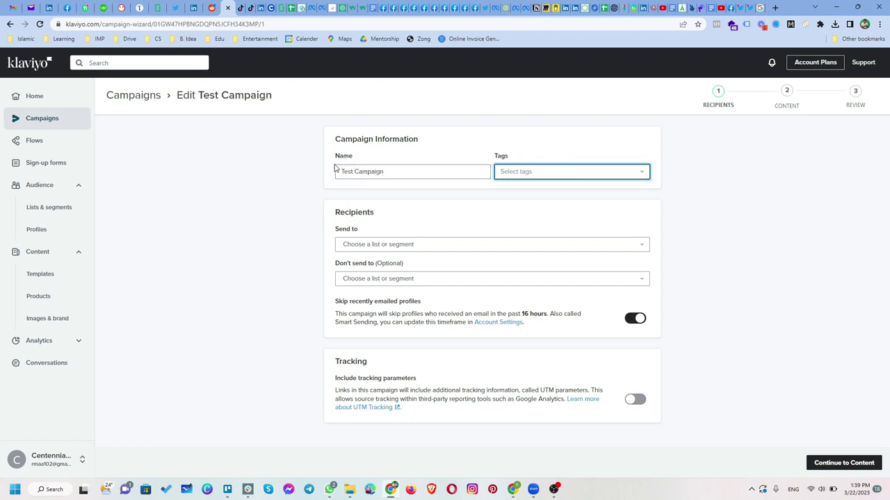
{"action": "left_click", "coordinate": [528, 175]}
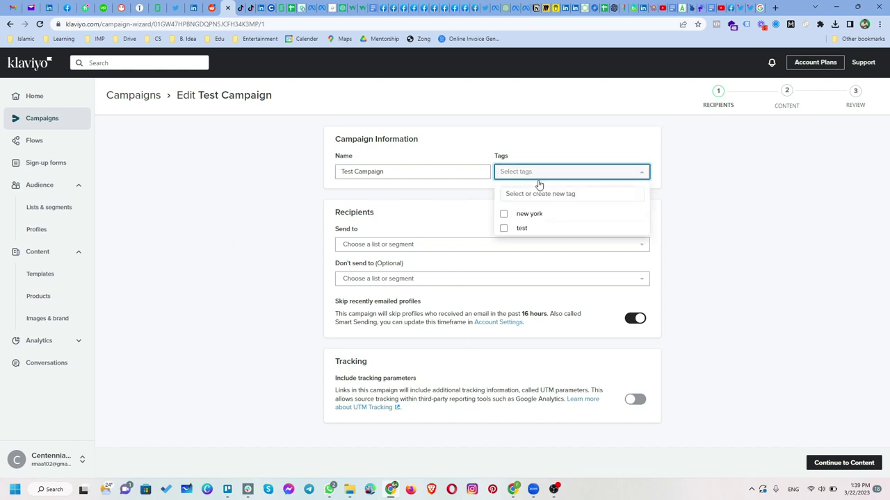
{"action": "left_click", "coordinate": [540, 214]}
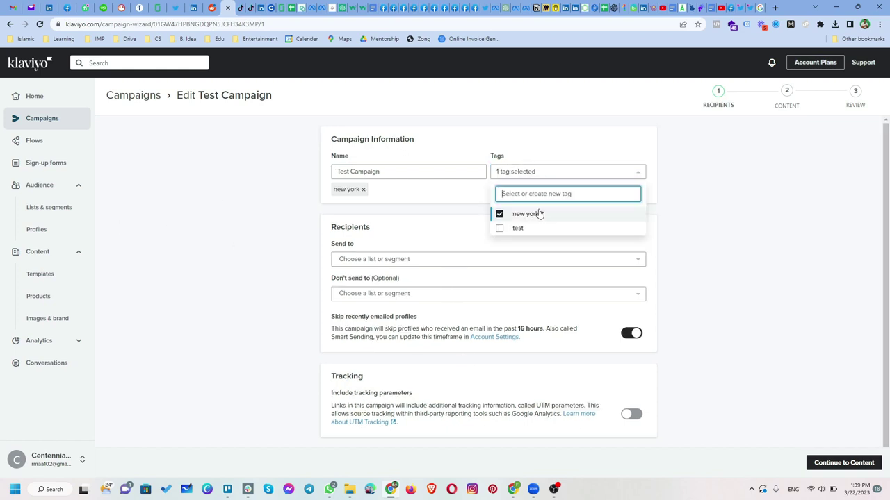
{"action": "left_click", "coordinate": [274, 233]}
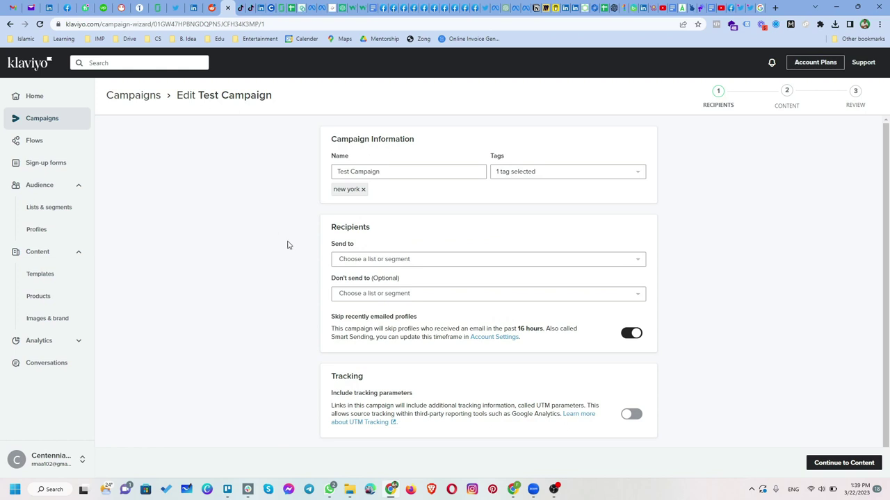
Send to the CentennialSol list, adding then removing the Engaged (30 Days) exclusion
{"action": "left_click", "coordinate": [384, 263]}
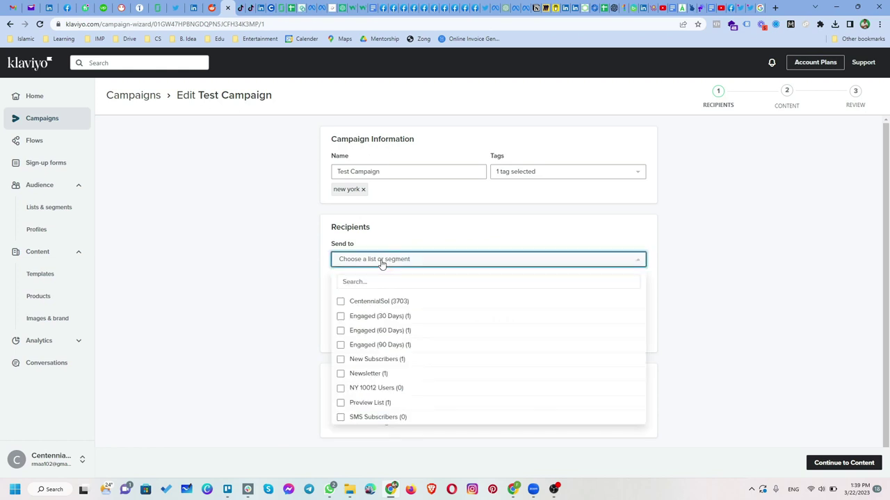
{"action": "left_click", "coordinate": [341, 301]}
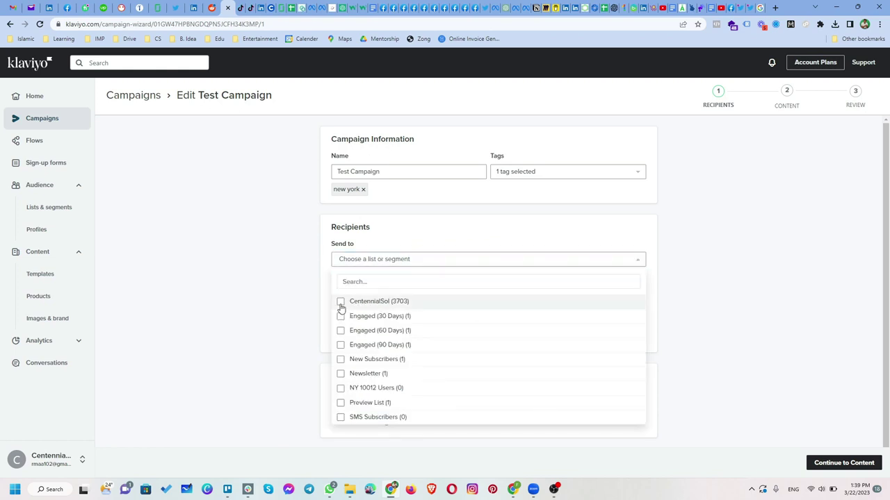
{"action": "left_click", "coordinate": [275, 281]}
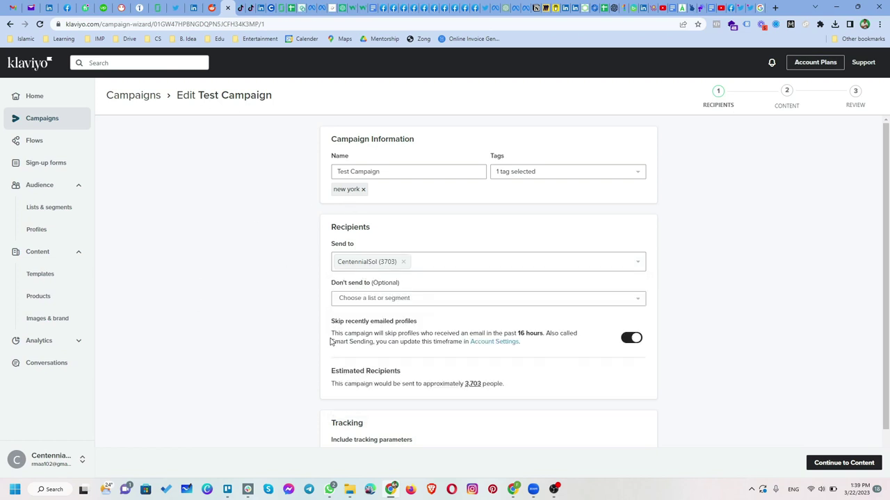
{"action": "left_click", "coordinate": [360, 303]}
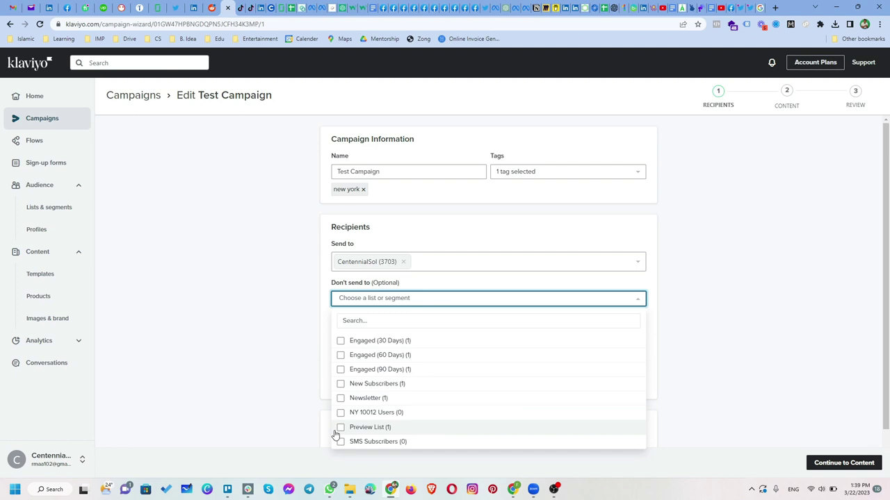
{"action": "left_click", "coordinate": [339, 342]}
{"action": "left_click", "coordinate": [280, 346]}
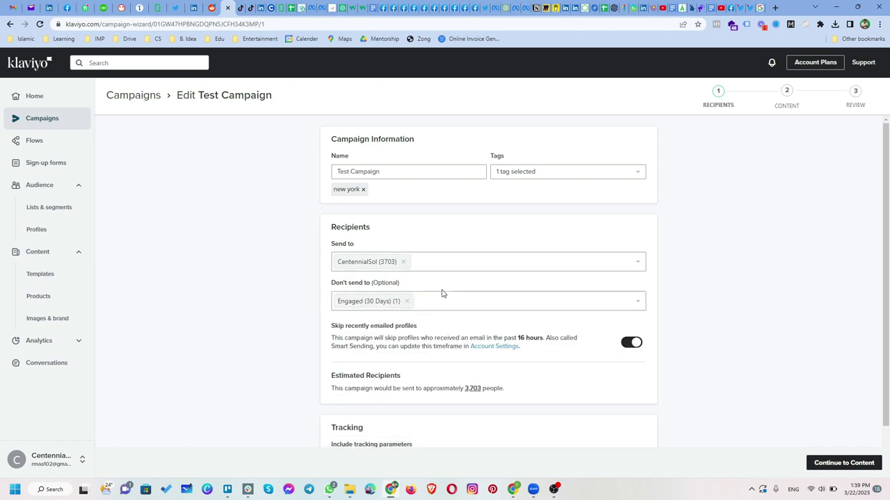
{"action": "left_click", "coordinate": [406, 301]}
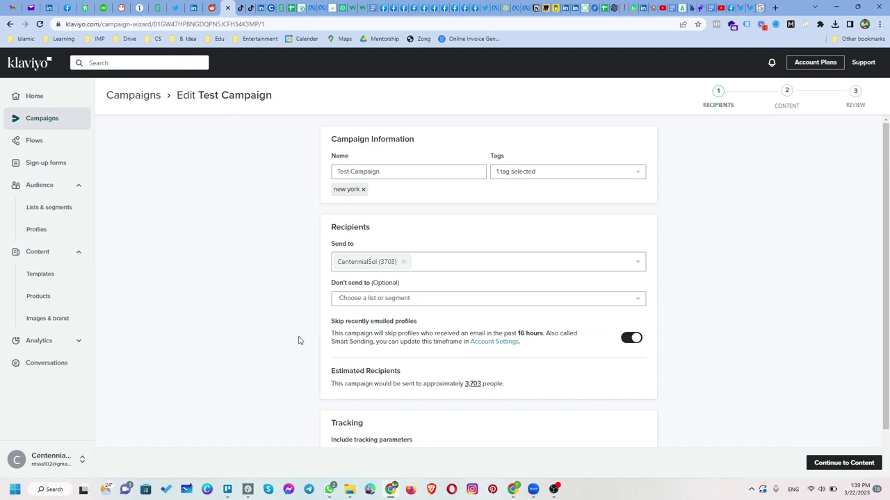
Check the 16-hour smart sending window, leave UTM tracking off, and continue to content
{"action": "scroll", "coordinate": [299, 341], "scroll_direction": "down", "scroll_amount": 1}
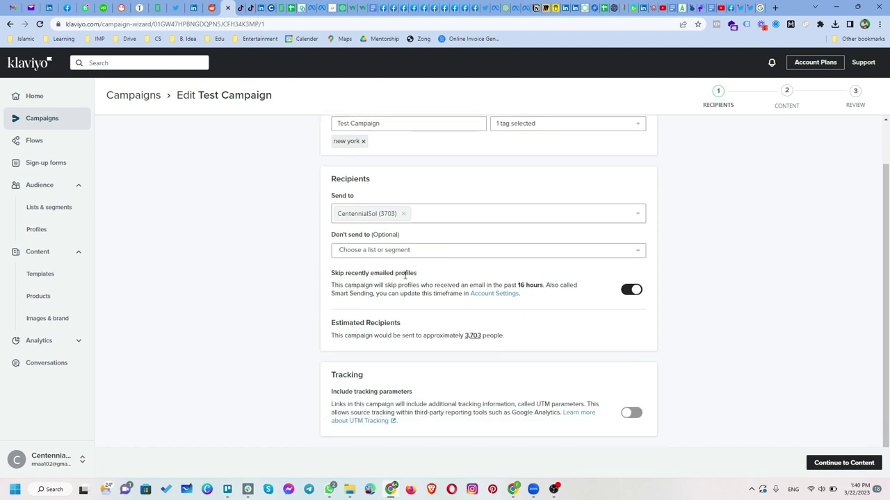
{"action": "left_click_drag", "start_coordinate": [517, 285], "coordinate": [531, 285]}
{"action": "mouse_move", "coordinate": [476, 340]}
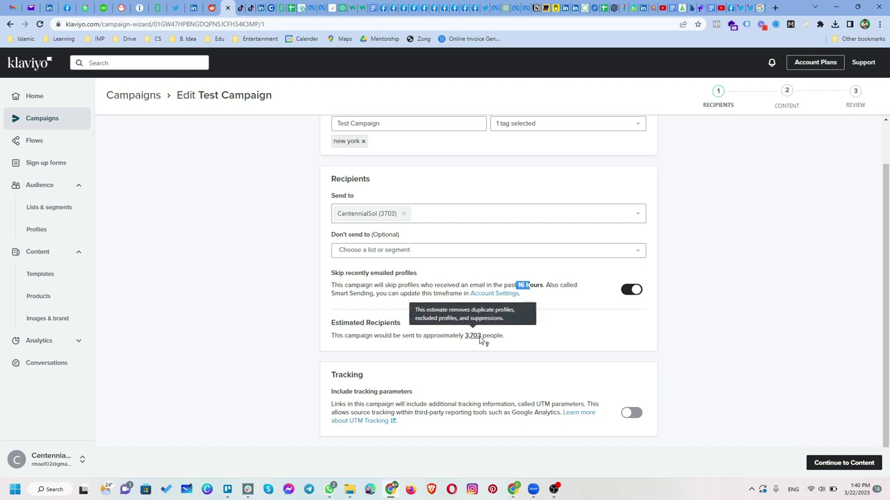
{"action": "left_click", "coordinate": [631, 414]}
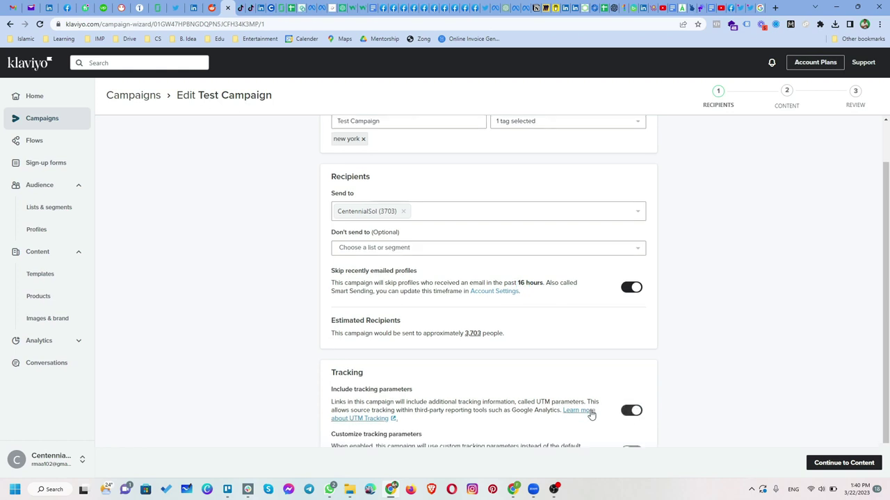
{"action": "scroll", "coordinate": [589, 413], "scroll_direction": "down", "scroll_amount": 1}
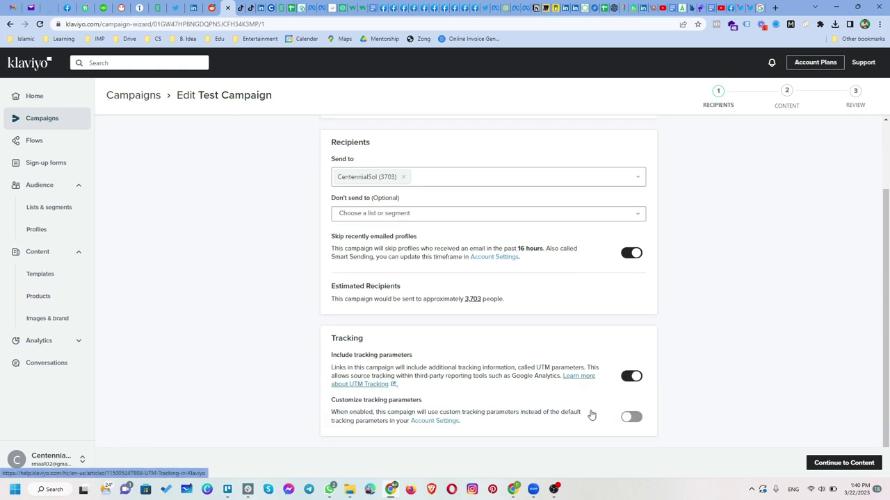
{"action": "left_click", "coordinate": [629, 378]}
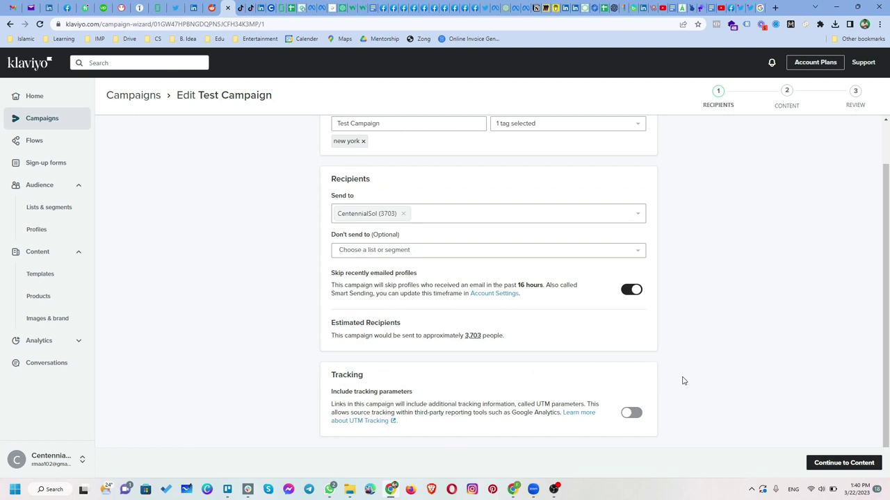
{"action": "left_click", "coordinate": [839, 464]}
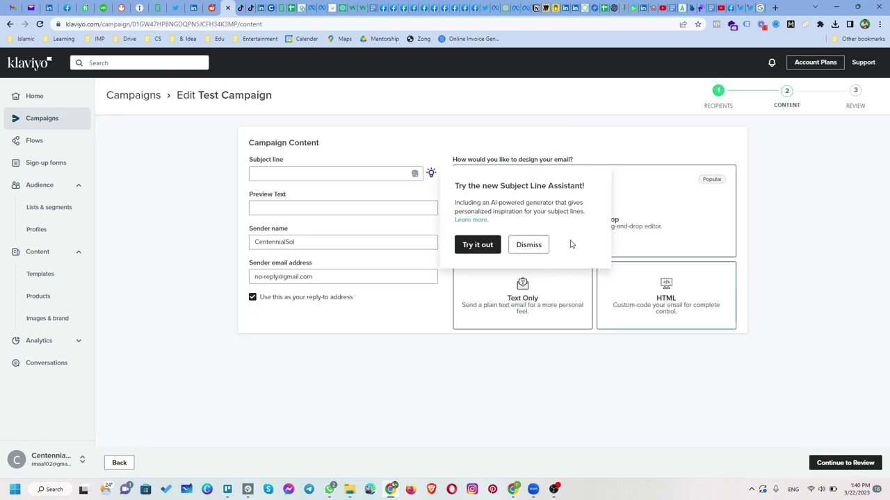
Dismiss the subject line suggestions and assistant prompt
{"action": "left_click", "coordinate": [330, 177]}
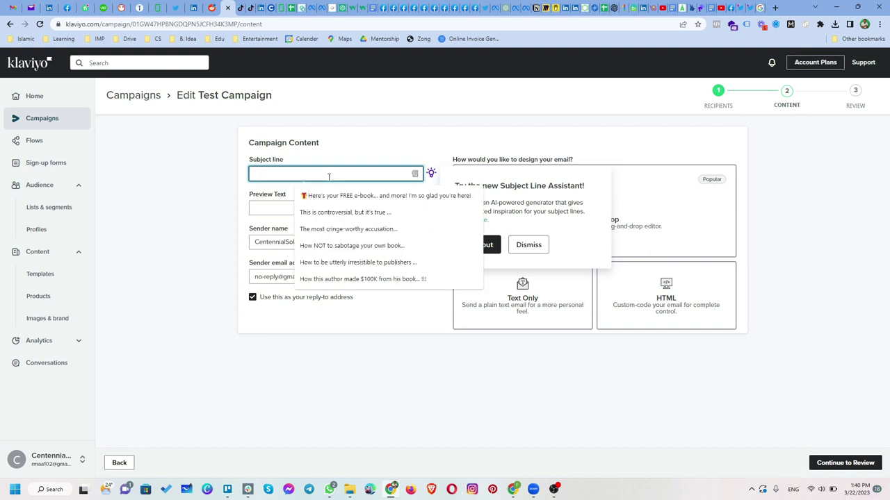
{"action": "left_click", "coordinate": [308, 418]}
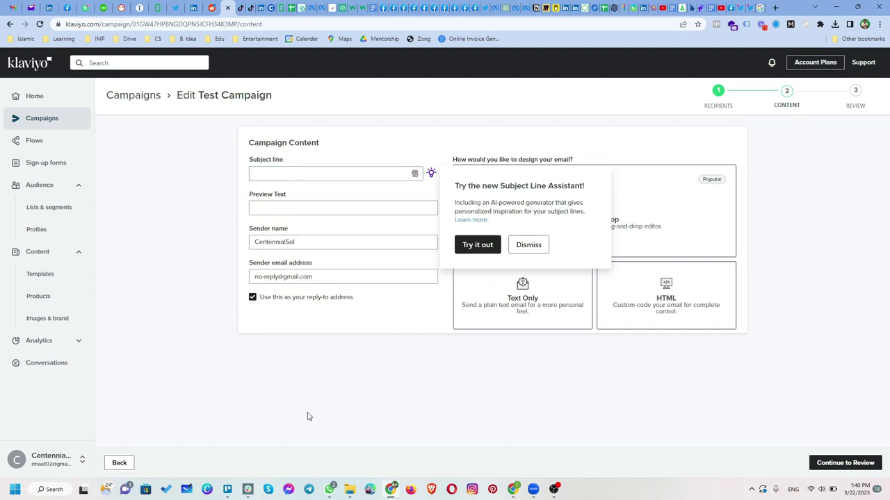
{"action": "left_click", "coordinate": [522, 246]}
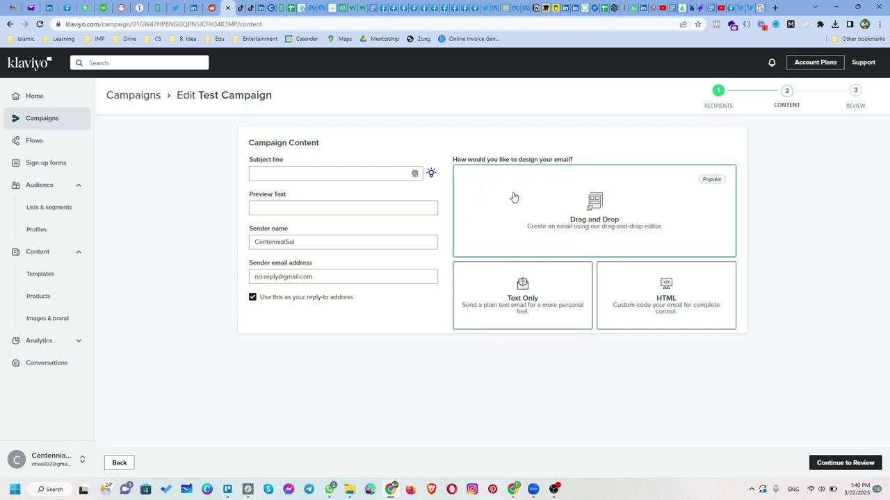
Design the email from the saved green Resolution Day template in My Templates
{"action": "left_click", "coordinate": [601, 216]}
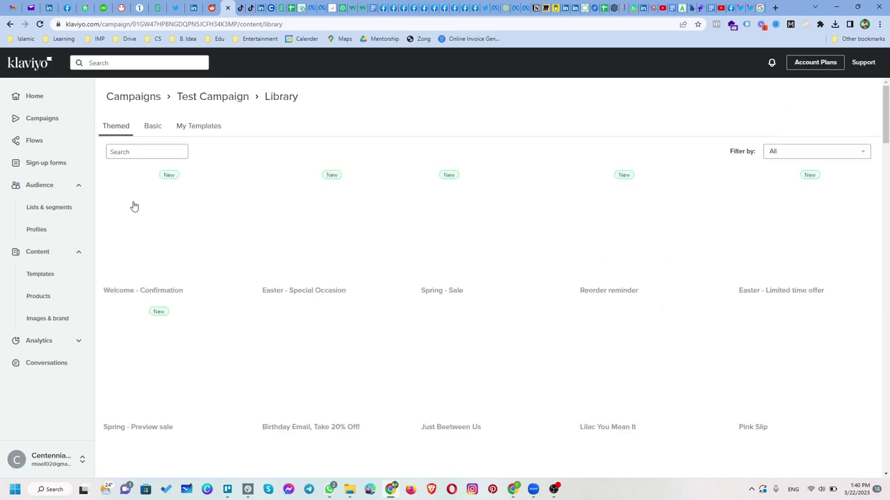
{"action": "left_click", "coordinate": [197, 129]}
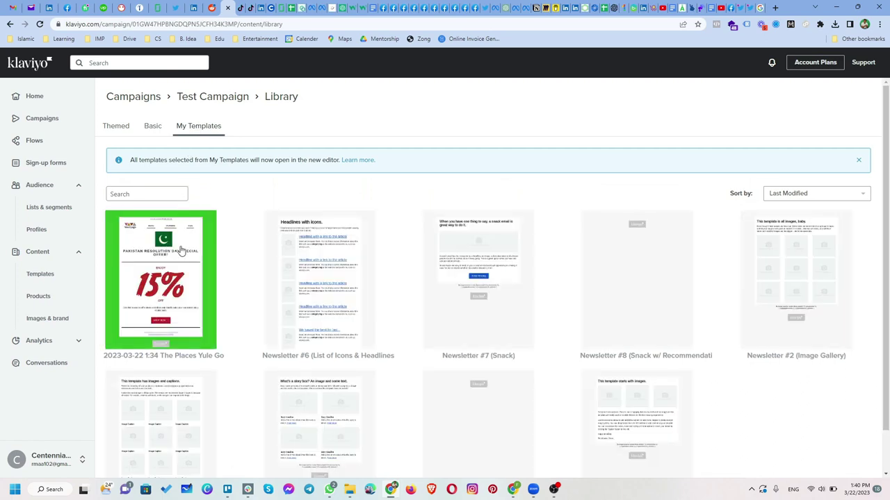
{"action": "left_click", "coordinate": [180, 250]}
{"action": "scroll", "coordinate": [578, 312], "scroll_direction": "down", "scroll_amount": 2}
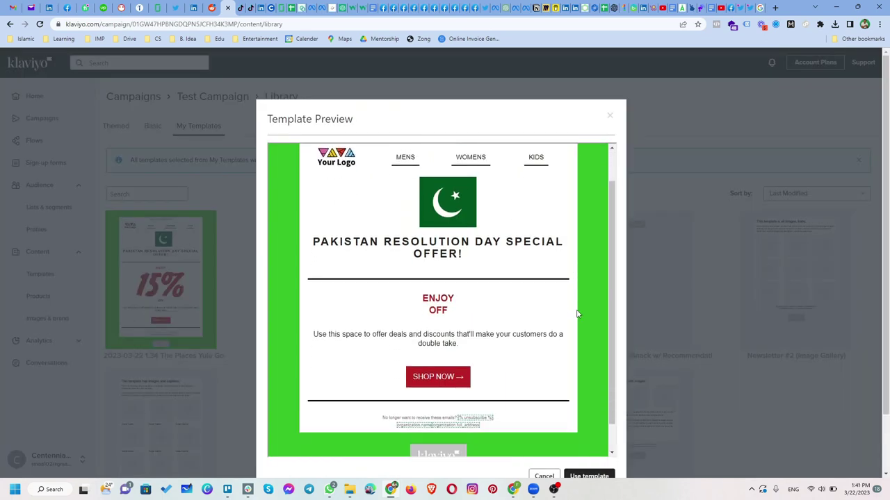
{"action": "left_click", "coordinate": [589, 477]}
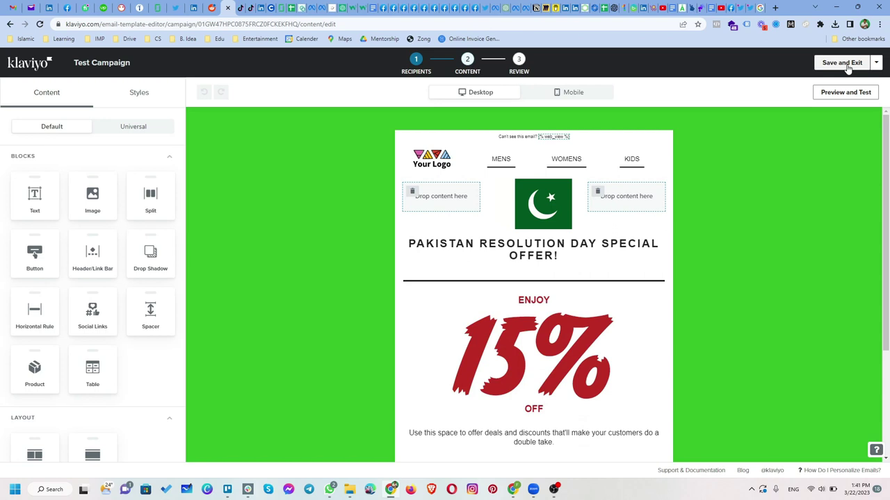
Save the email, then enter subject 'Resolution Day Offer' and preview text 'Enjoy 15% Off'
{"action": "left_click", "coordinate": [843, 64]}
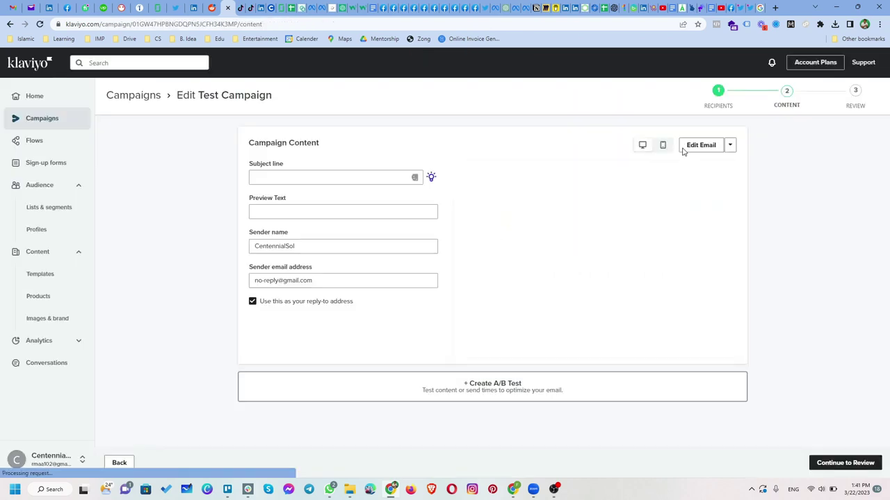
{"action": "left_click", "coordinate": [316, 178]}
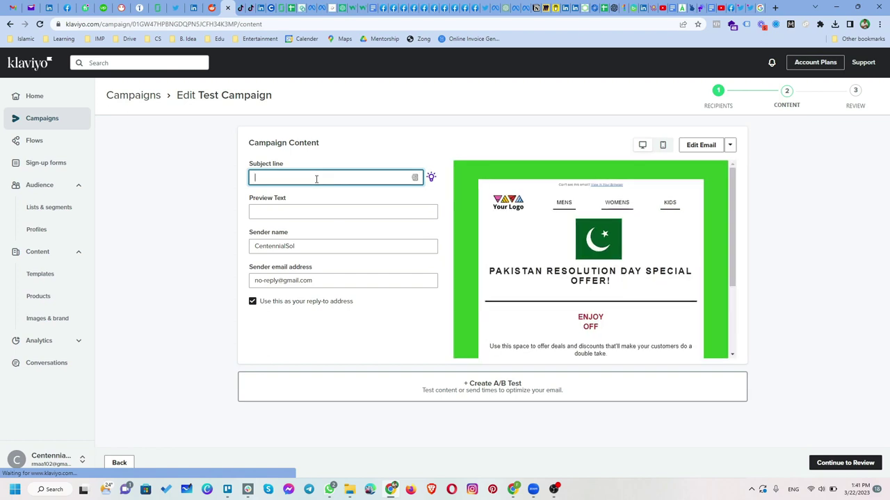
{"action": "type", "text": "R"}
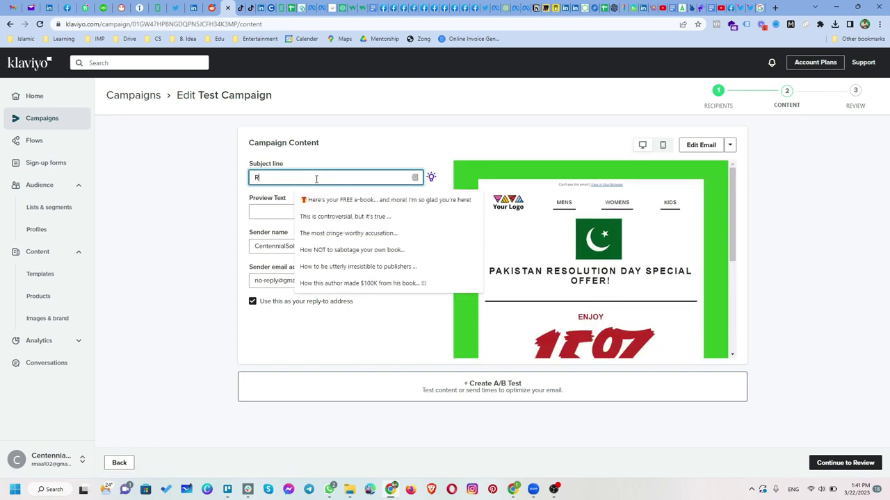
{"action": "type", "text": "esolution Day Offer"}
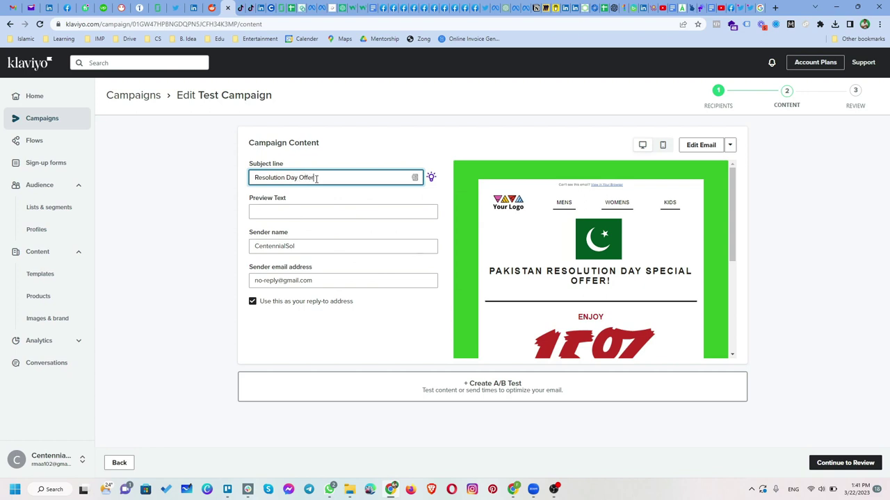
{"action": "key", "text": "ctrl+a"}
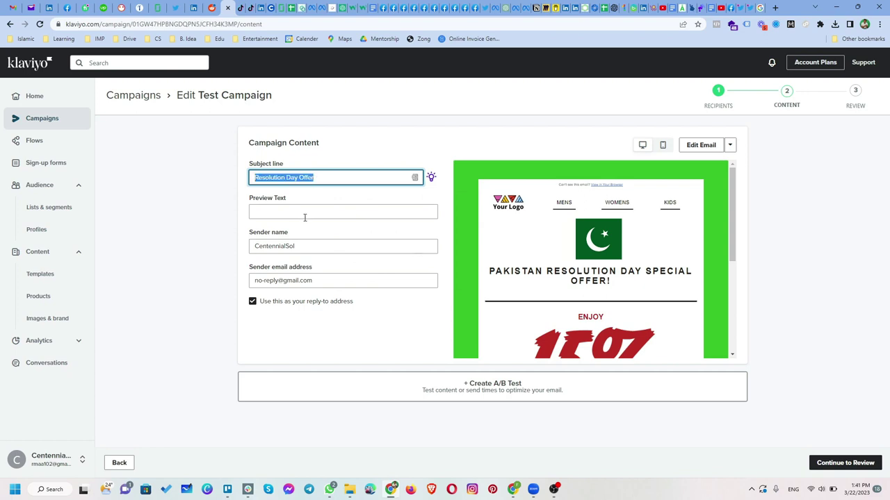
{"action": "left_click", "coordinate": [306, 214]}
{"action": "type", "text": "E"}
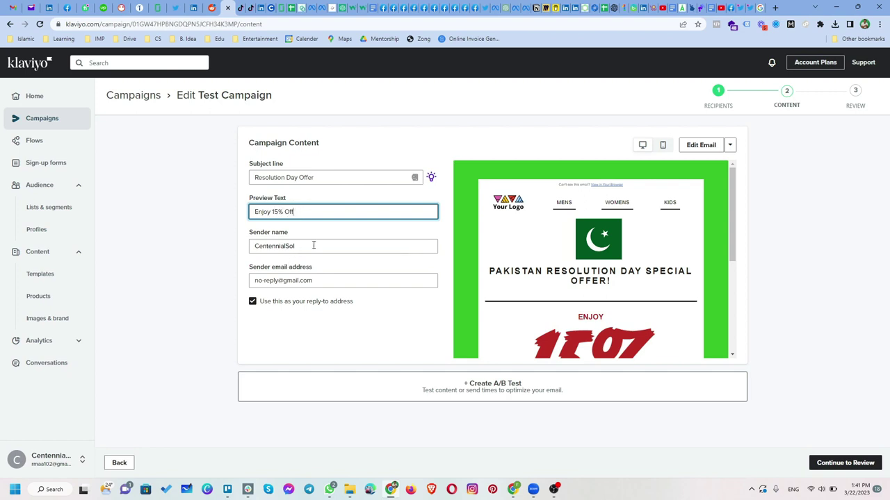
{"action": "left_click", "coordinate": [312, 246]}
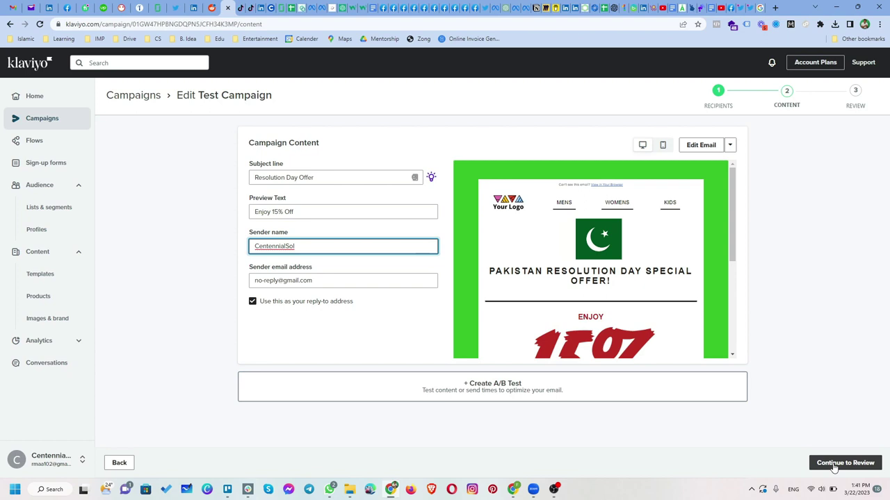
Review the Ready to Send checks: 3,453 over the 250-profile limit, plus content issues
{"action": "left_click", "coordinate": [834, 468]}
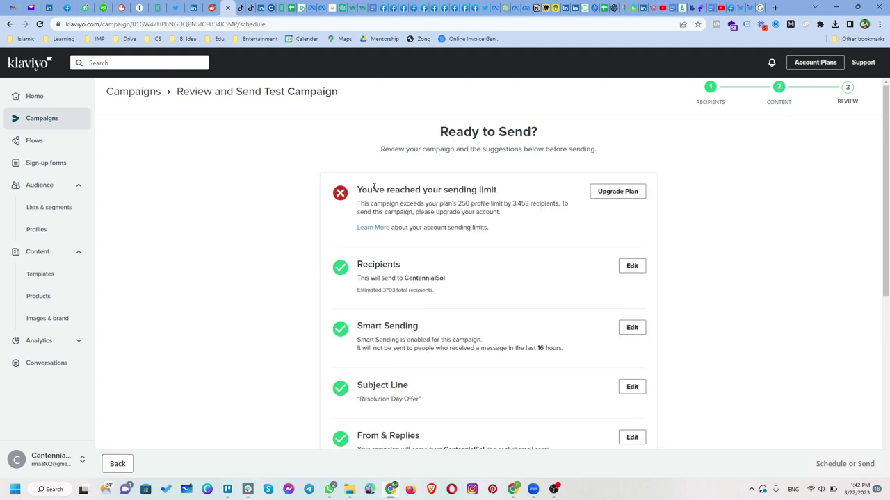
{"action": "left_click_drag", "start_coordinate": [359, 189], "coordinate": [531, 204]}
{"action": "left_click", "coordinate": [503, 193]}
{"action": "scroll", "coordinate": [677, 284], "scroll_direction": "down", "scroll_amount": 1}
{"action": "scroll", "coordinate": [678, 283], "scroll_direction": "down", "scroll_amount": 5}
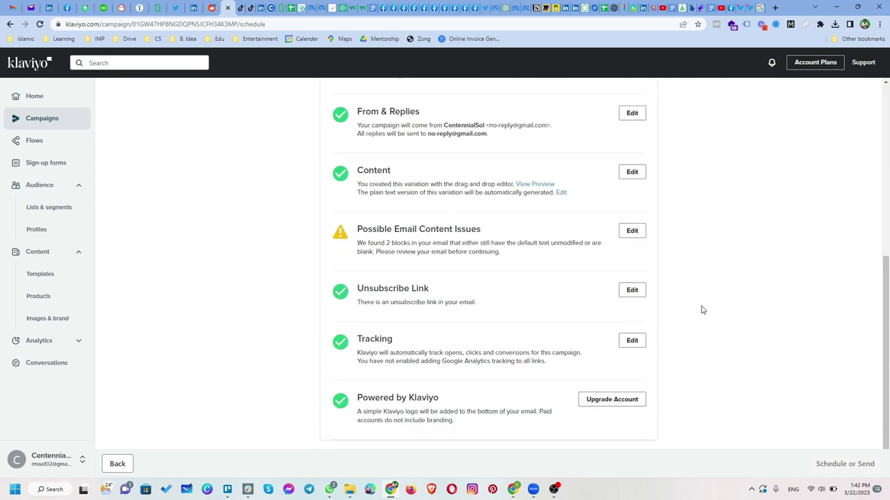
{"action": "scroll", "coordinate": [701, 310], "scroll_direction": "down", "scroll_amount": 1}
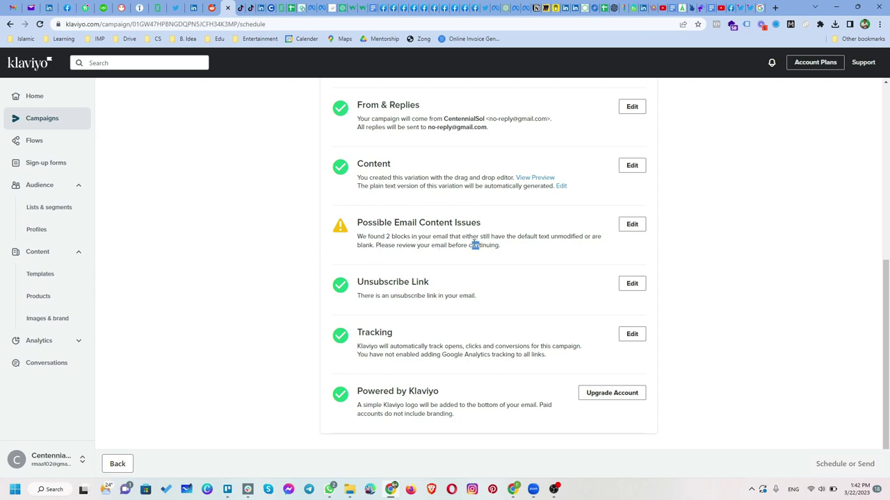
{"action": "left_click_drag", "start_coordinate": [475, 245], "coordinate": [421, 234]}
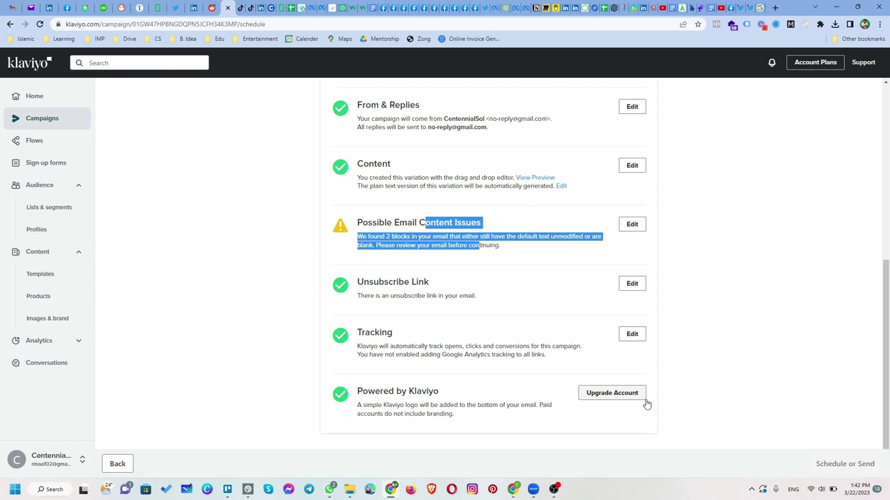
{"action": "scroll", "coordinate": [686, 387], "scroll_direction": "up", "scroll_amount": 5}
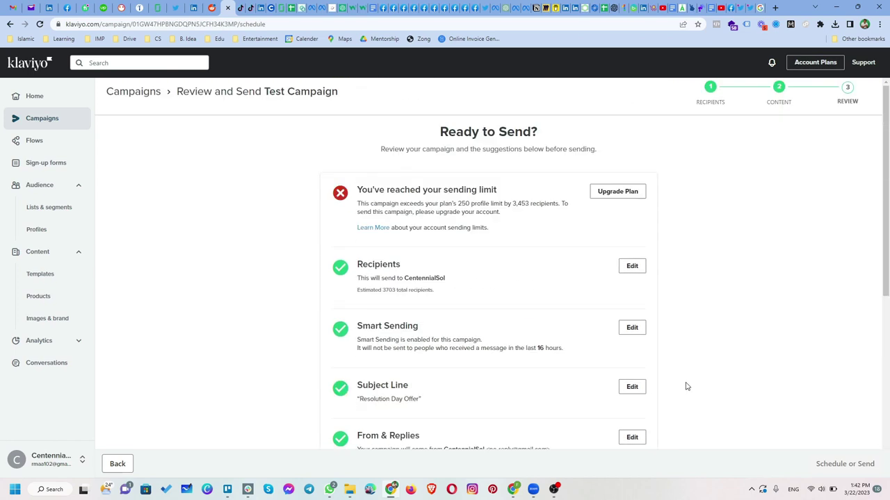
{"action": "left_click_drag", "start_coordinate": [454, 202], "coordinate": [452, 190]}
{"action": "left_click", "coordinate": [473, 206]}
{"action": "scroll", "coordinate": [776, 345], "scroll_direction": "down", "scroll_amount": 2}
{"action": "scroll", "coordinate": [777, 344], "scroll_direction": "down", "scroll_amount": 3}
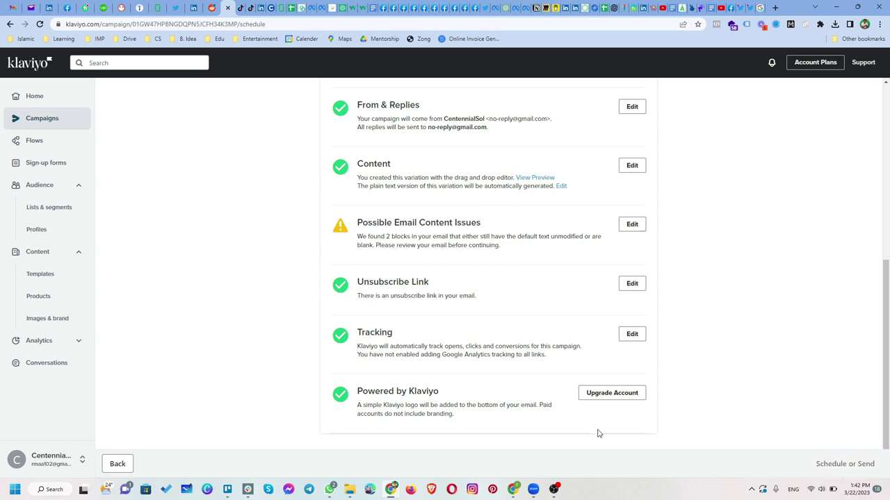
Go to Flows and start the Welcome Series from its card
{"action": "left_click", "coordinate": [57, 123]}
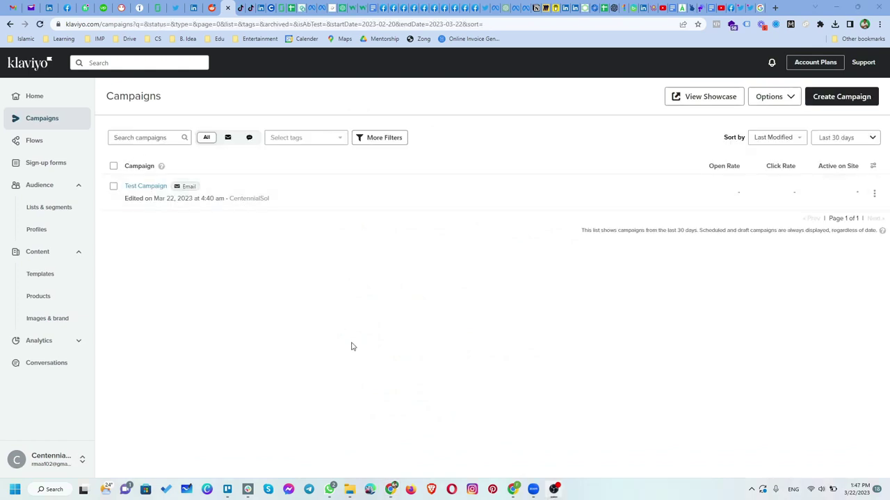
{"action": "left_click", "coordinate": [35, 141]}
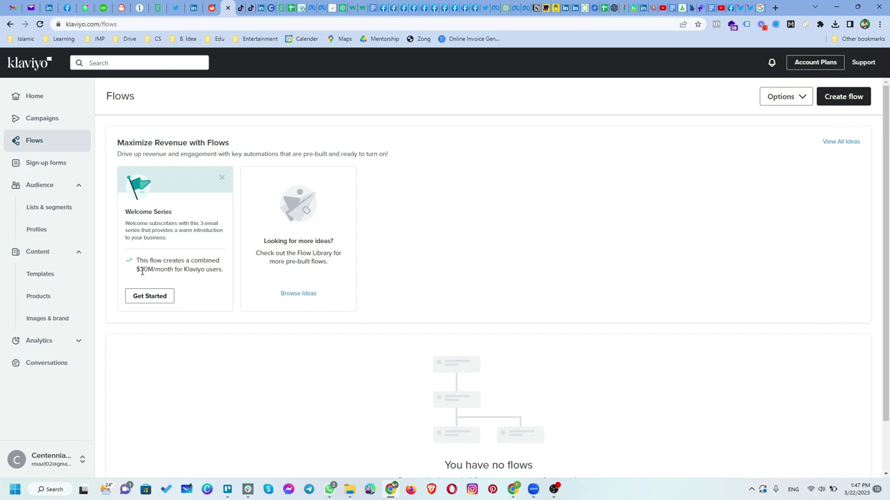
{"action": "left_click_drag", "start_coordinate": [141, 270], "coordinate": [188, 271]}
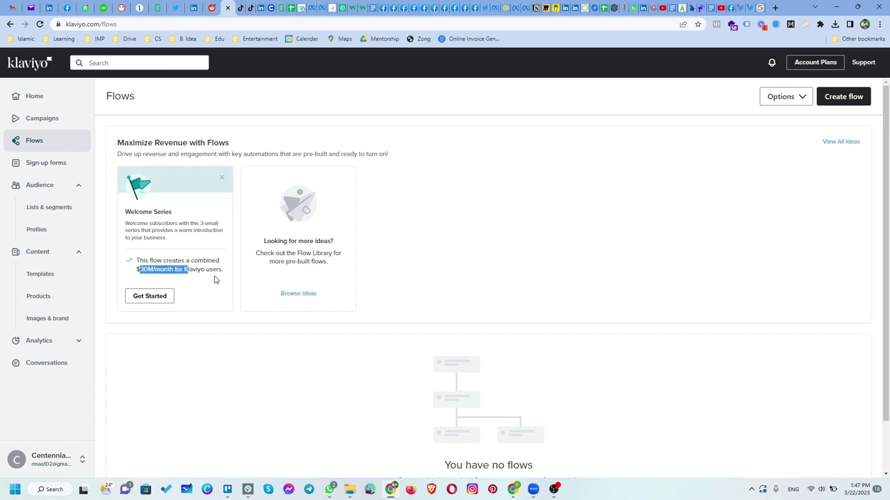
{"action": "left_click", "coordinate": [137, 299]}
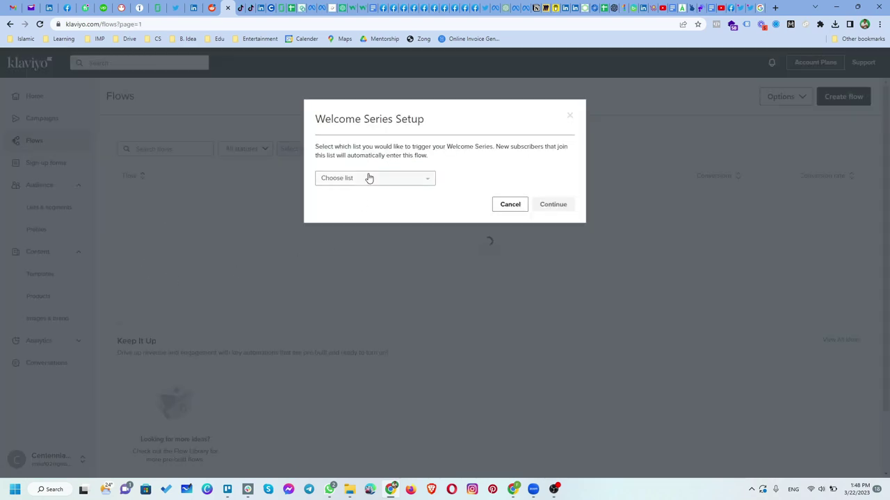
Trigger the Welcome Series on CentennialSol and look over its three-email flow
{"action": "left_click", "coordinate": [398, 181]}
{"action": "left_click", "coordinate": [368, 222]}
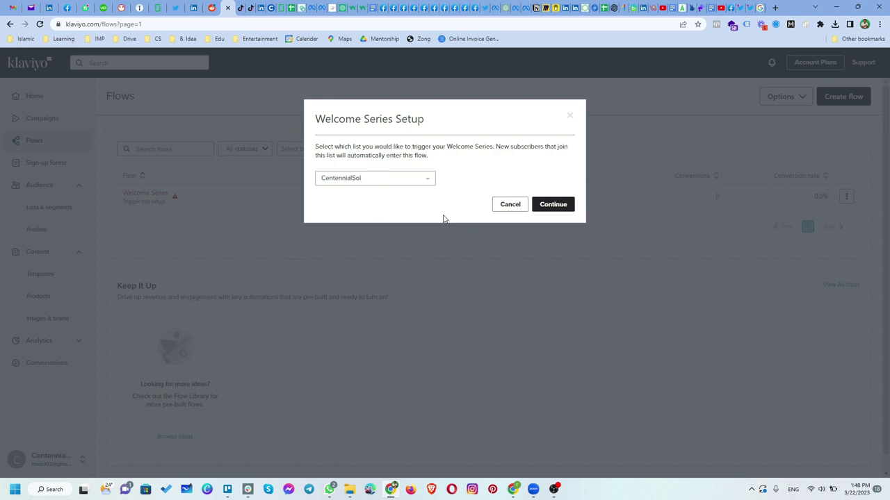
{"action": "left_click", "coordinate": [541, 208]}
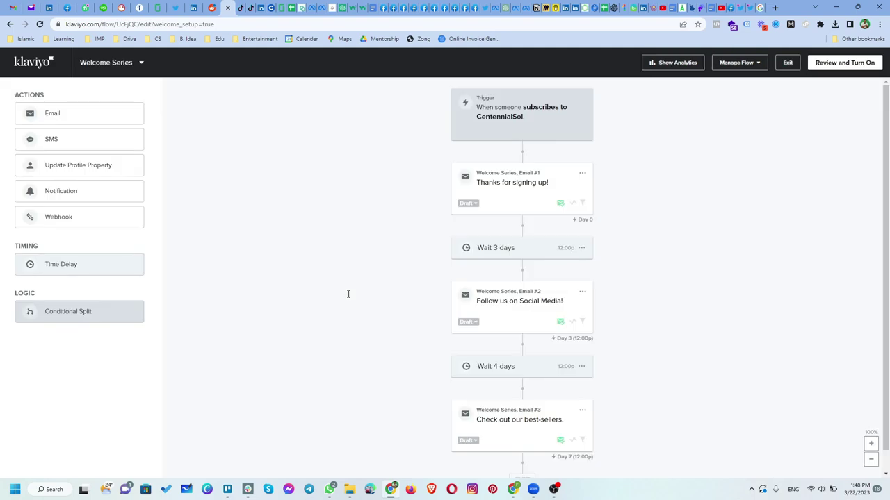
{"action": "scroll", "coordinate": [390, 255], "scroll_direction": "down", "scroll_amount": 1}
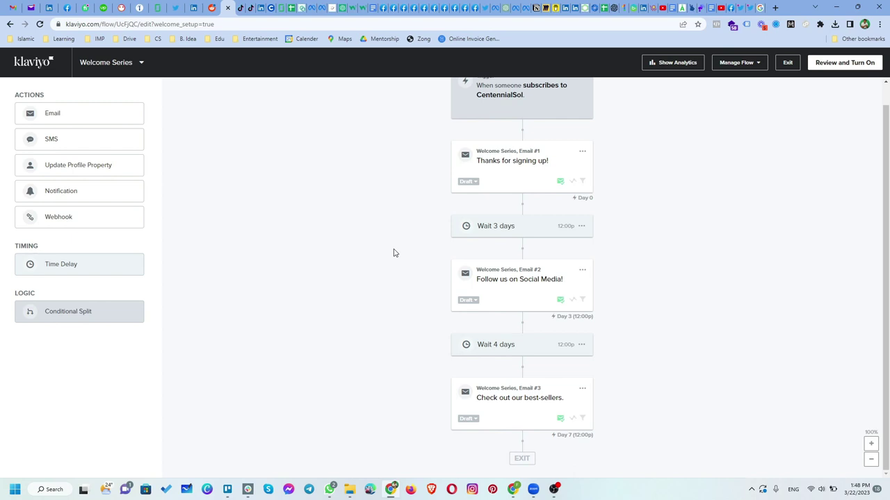
{"action": "scroll", "coordinate": [393, 253], "scroll_direction": "up", "scroll_amount": 1}
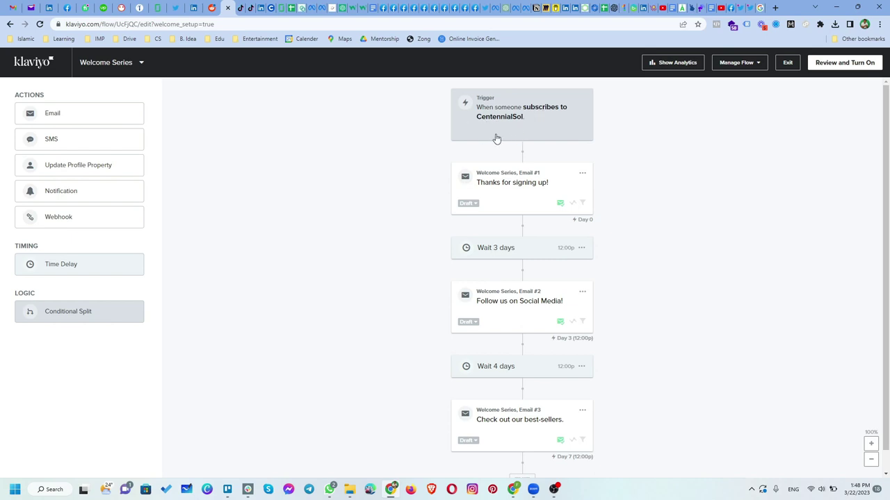
Select Email #1 and open it for editing from its actions menu
{"action": "left_click", "coordinate": [508, 191]}
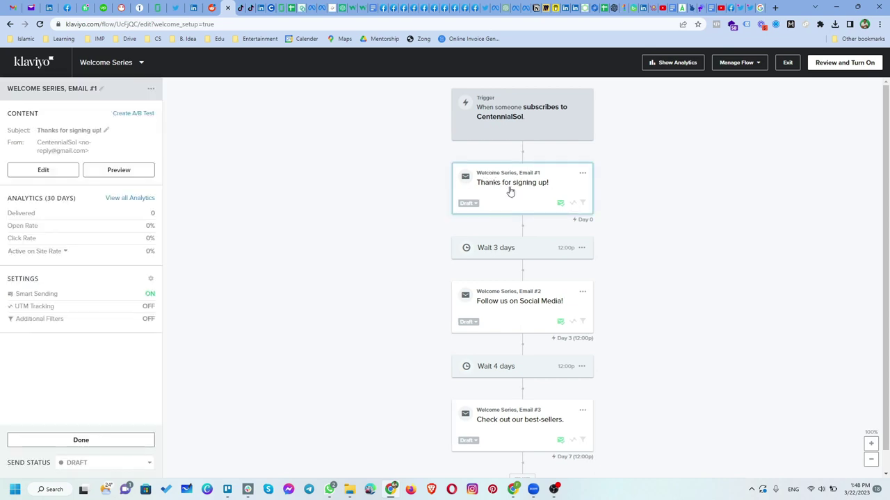
{"action": "left_click", "coordinate": [532, 190]}
{"action": "left_click", "coordinate": [540, 187]}
{"action": "left_click", "coordinate": [585, 175]}
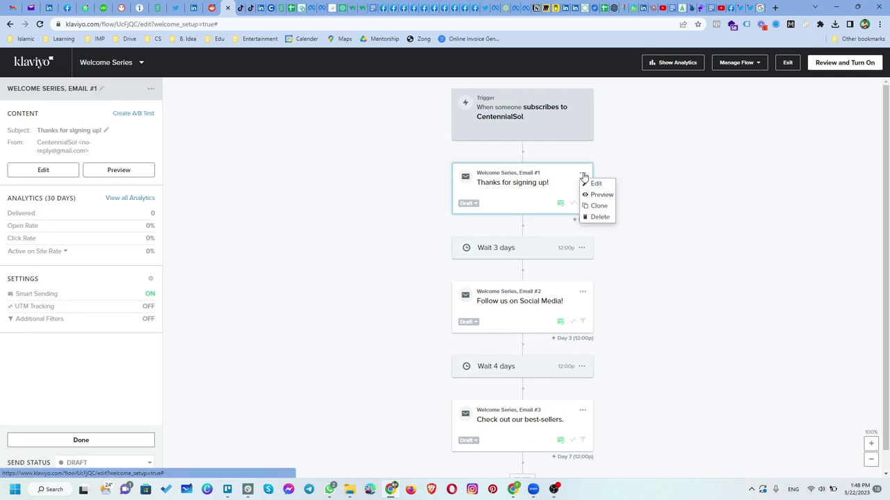
{"action": "left_click", "coordinate": [604, 184]}
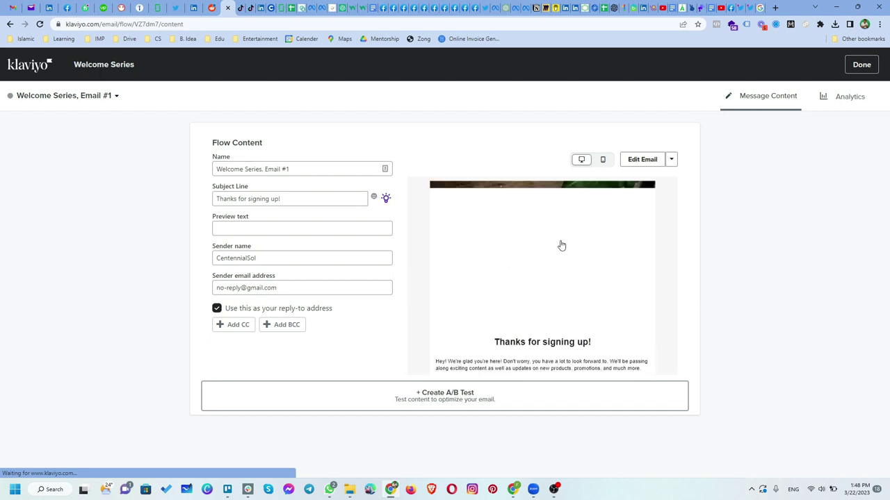
Check the email's name, empty preview text and CentennialSol sender details, then finish
{"action": "scroll", "coordinate": [549, 274], "scroll_direction": "down", "scroll_amount": 2}
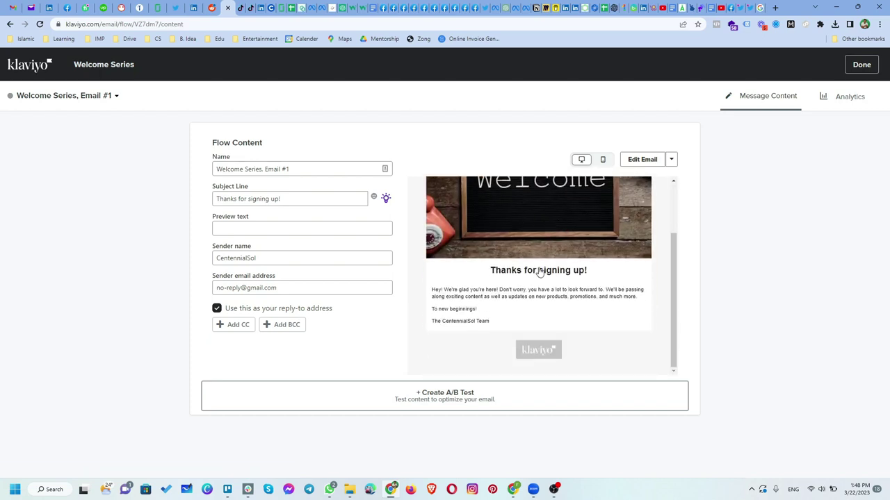
{"action": "scroll", "coordinate": [482, 271], "scroll_direction": "up", "scroll_amount": 2}
{"action": "scroll", "coordinate": [473, 282], "scroll_direction": "down", "scroll_amount": 2}
{"action": "left_click", "coordinate": [271, 169]}
{"action": "left_click", "coordinate": [240, 229]}
{"action": "left_click", "coordinate": [251, 257]}
{"action": "left_click", "coordinate": [263, 289]}
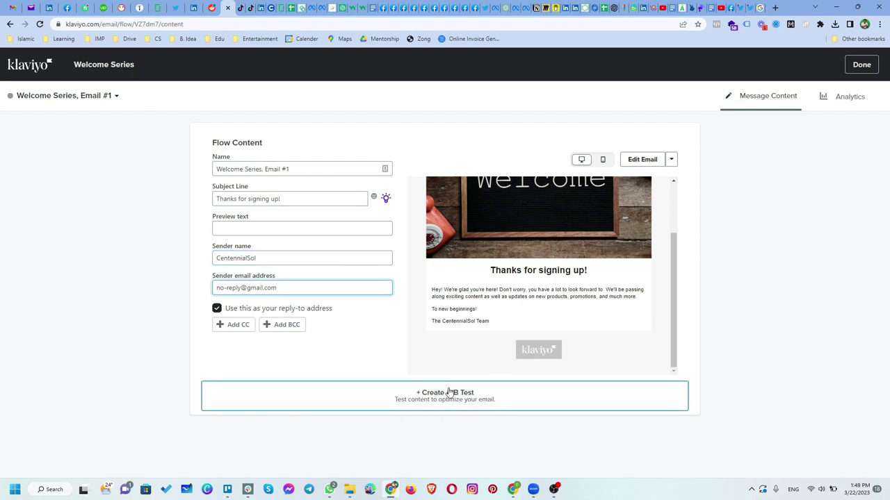
{"action": "scroll", "coordinate": [513, 231], "scroll_direction": "up", "scroll_amount": 2}
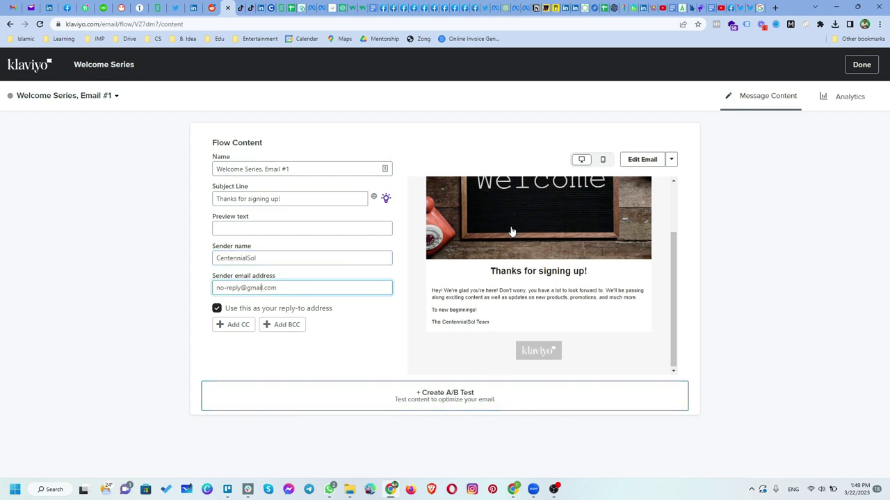
{"action": "left_click", "coordinate": [861, 66]}
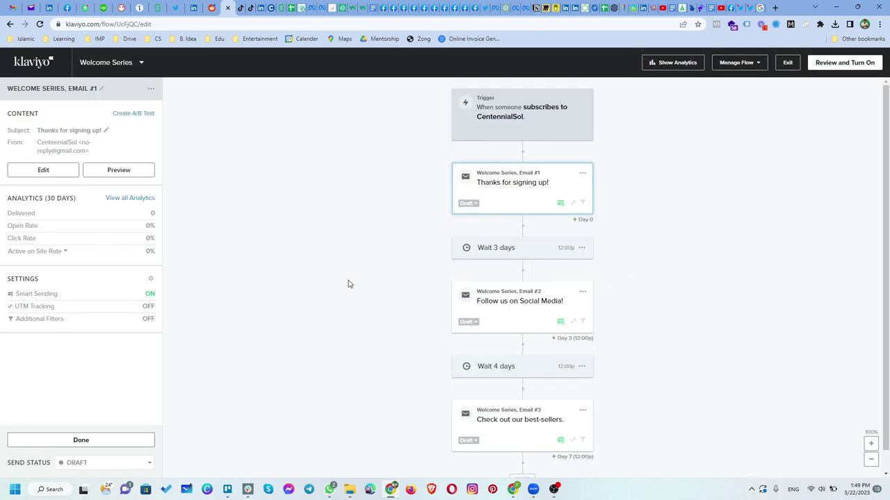
Open Welcome Series Email #2, 'Follow us on Social Media!', in the editor
{"action": "scroll", "coordinate": [404, 276], "scroll_direction": "down", "scroll_amount": 1}
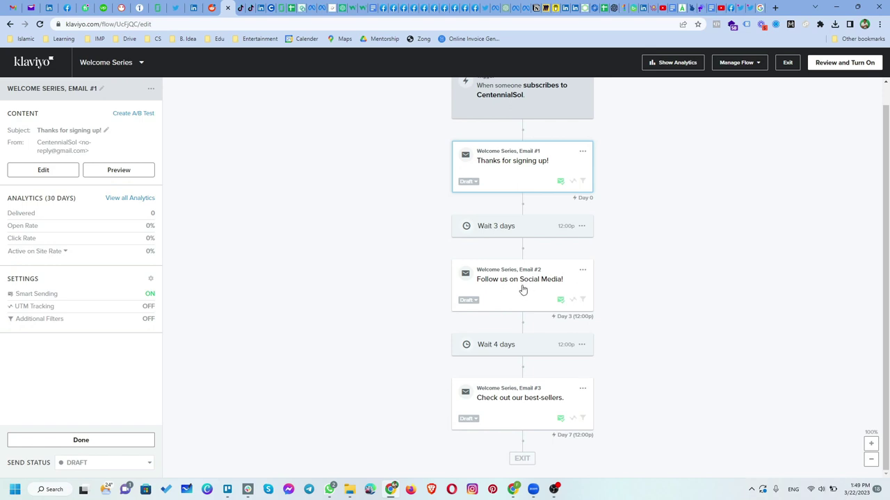
{"action": "left_click", "coordinate": [583, 272]}
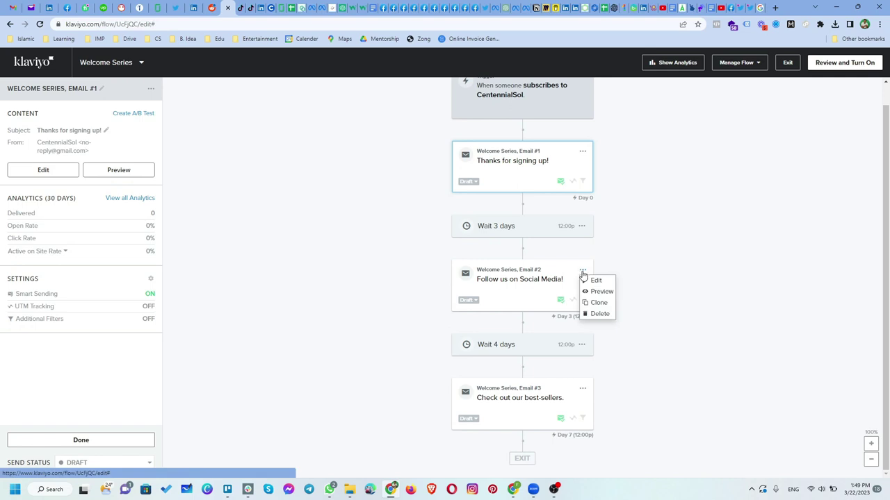
{"action": "left_click", "coordinate": [595, 280]}
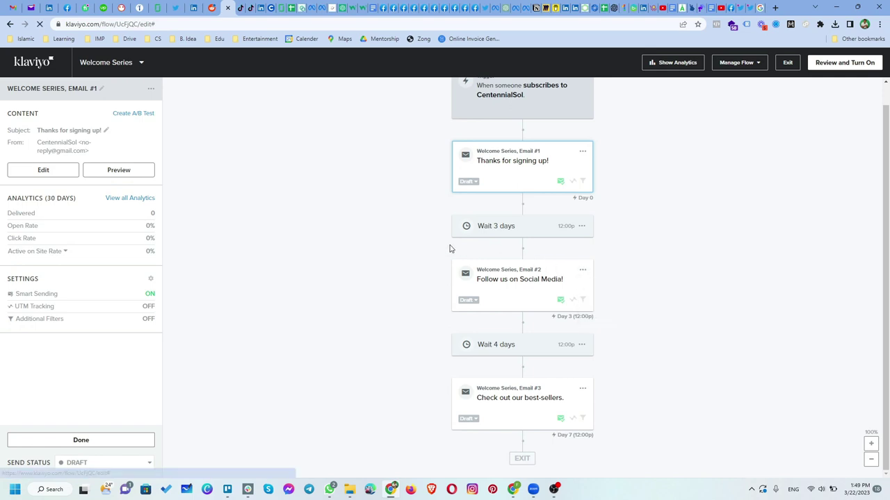
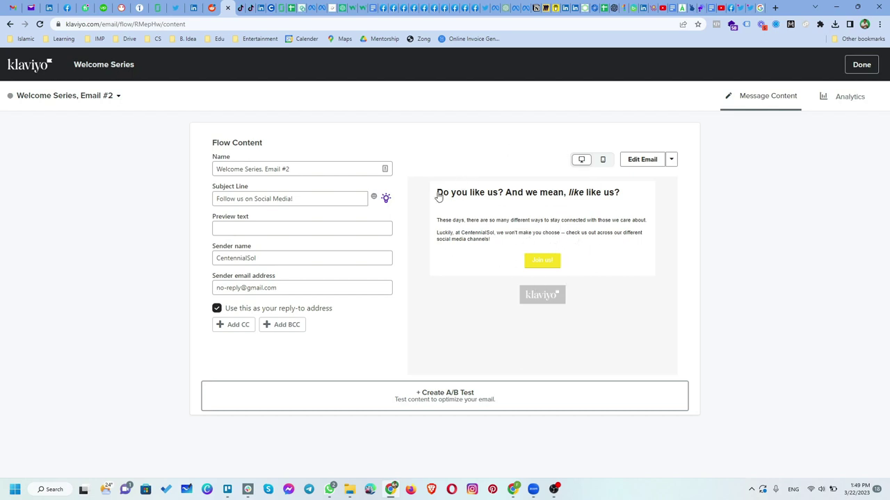
Preview Email #2 as a web page, close the preview, and finish with Done
{"action": "left_click", "coordinate": [651, 221]}
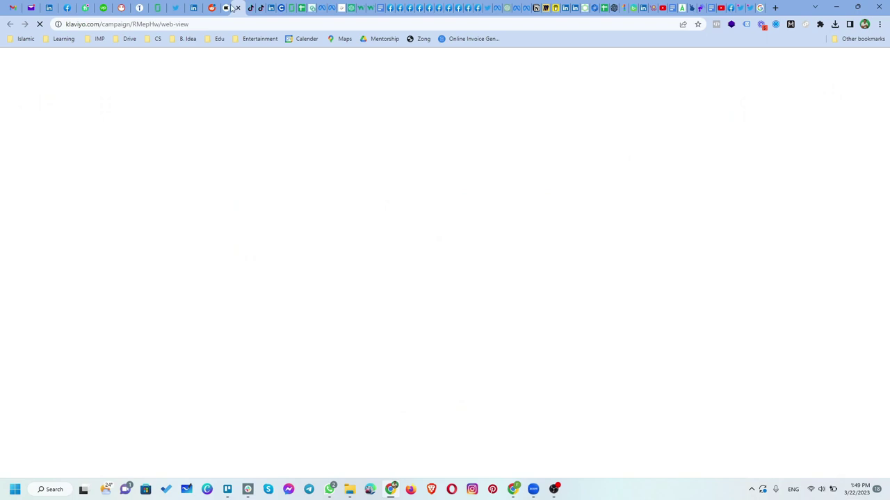
{"action": "key", "text": "ctrl+w"}
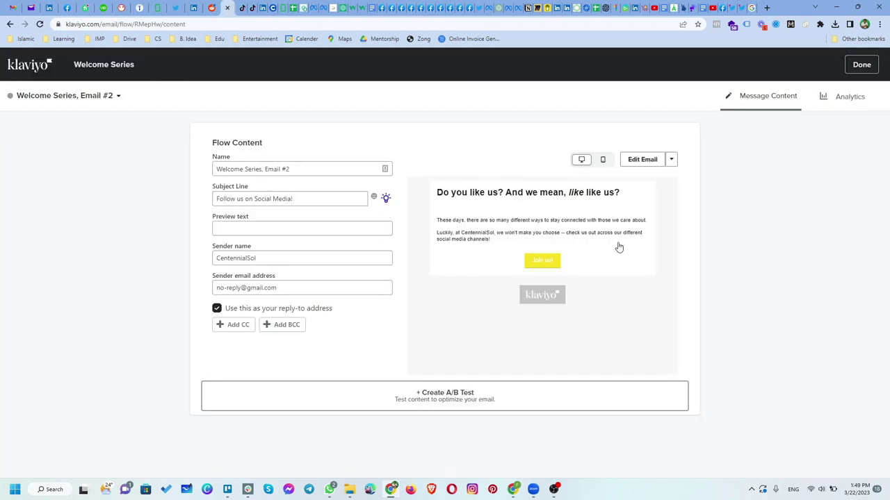
{"action": "left_click", "coordinate": [862, 64]}
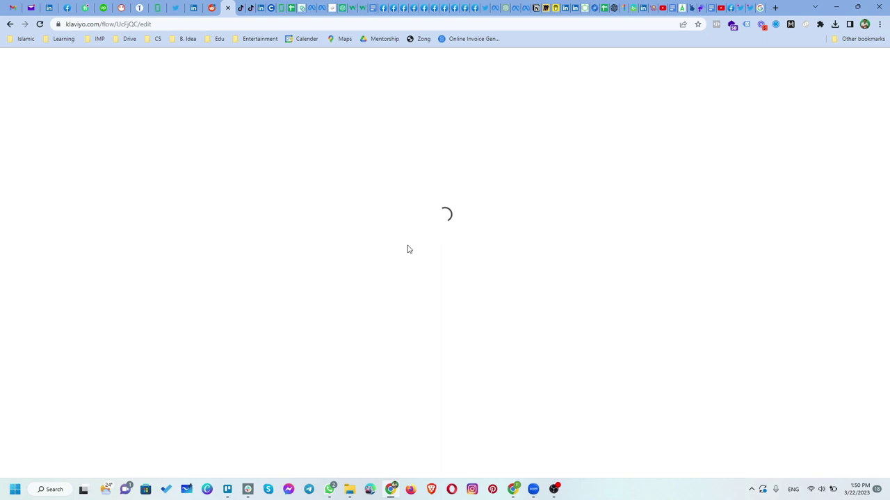
Check the 30-day analytics summary and the Email #2 and Email #3 details, then exit the editor
{"action": "scroll", "coordinate": [409, 251], "scroll_direction": "down", "scroll_amount": 1}
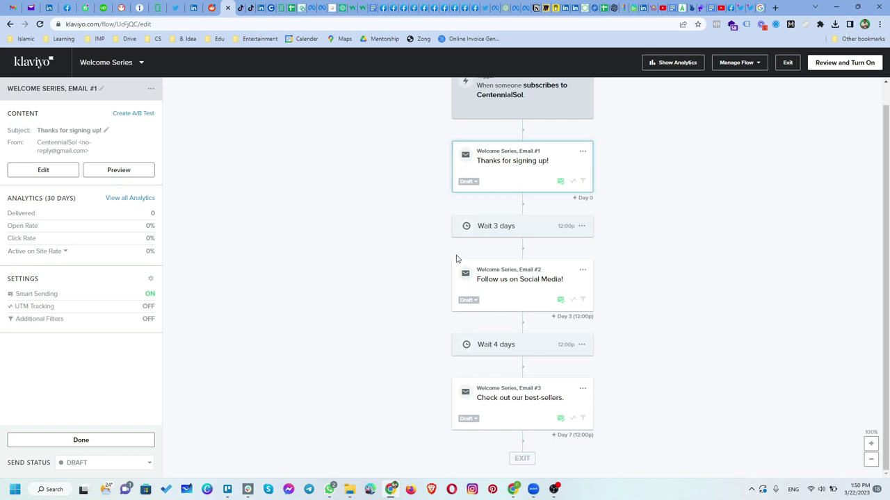
{"action": "scroll", "coordinate": [424, 239], "scroll_direction": "up", "scroll_amount": 1}
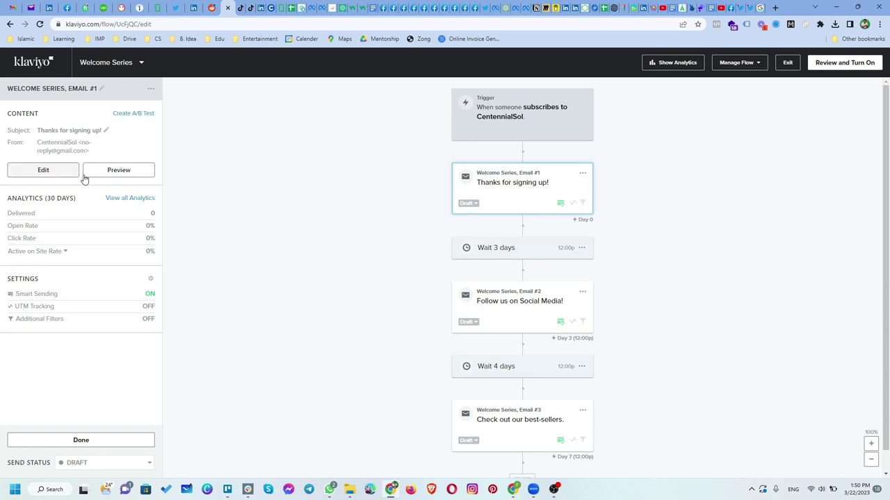
{"action": "double_click", "coordinate": [5, 200]}
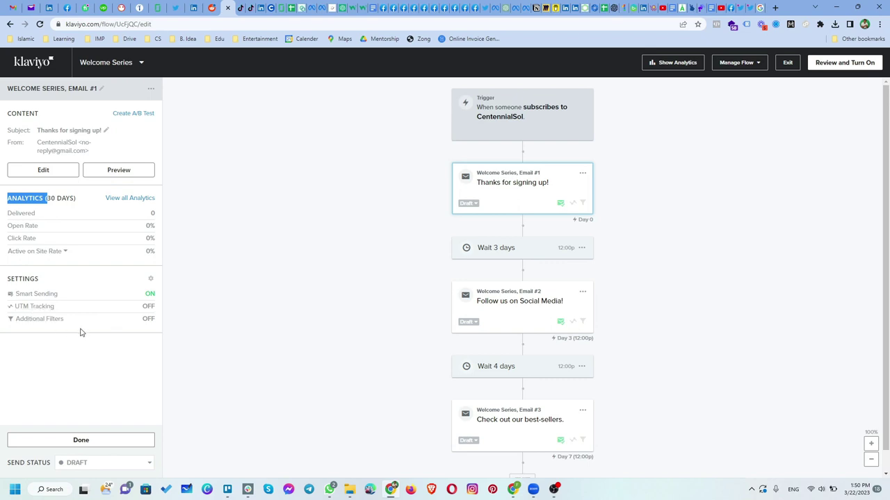
{"action": "left_click", "coordinate": [567, 296]}
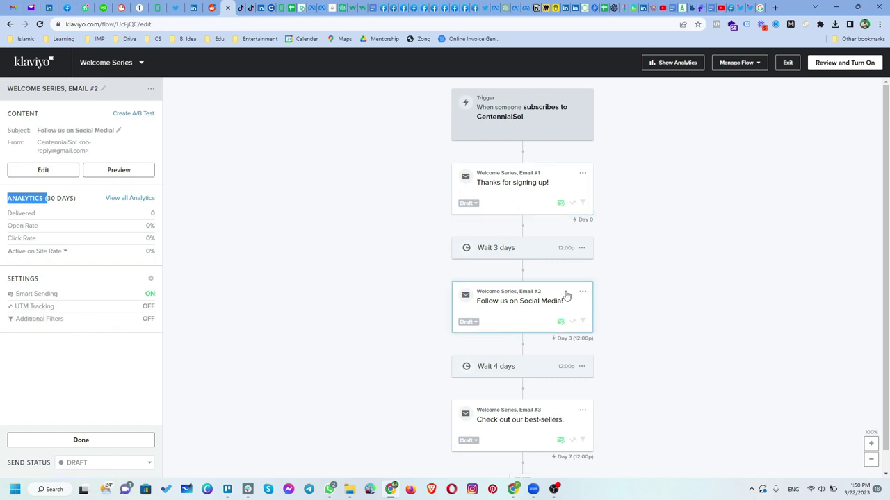
{"action": "left_click", "coordinate": [493, 419]}
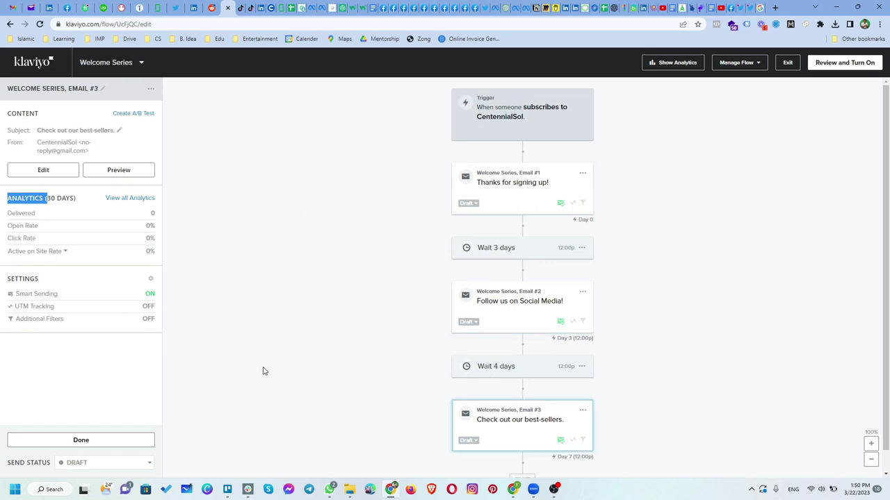
{"action": "scroll", "coordinate": [357, 281], "scroll_direction": "down", "scroll_amount": 1}
{"action": "scroll", "coordinate": [357, 281], "scroll_direction": "up", "scroll_amount": 1}
{"action": "left_click", "coordinate": [787, 63]}
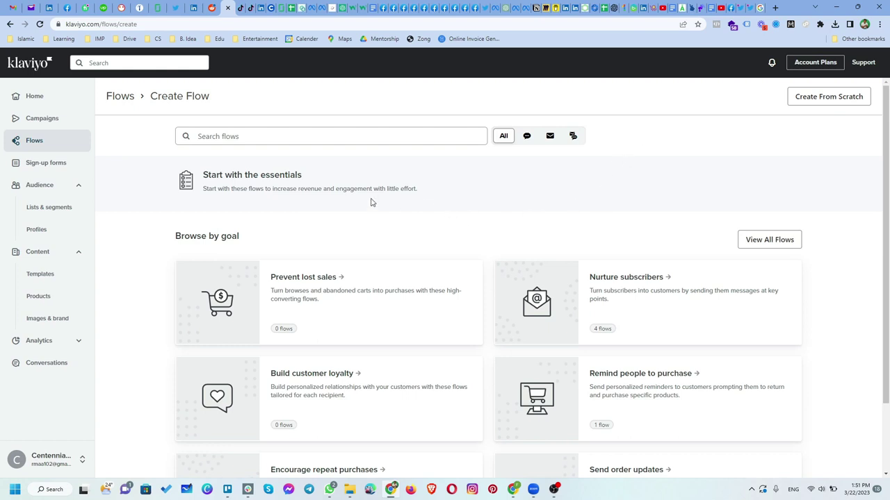
Browse the Nurture subscribers flow ideas and pick the Welcome Series 'Standard' template
{"action": "scroll", "coordinate": [369, 205], "scroll_direction": "down", "scroll_amount": 1}
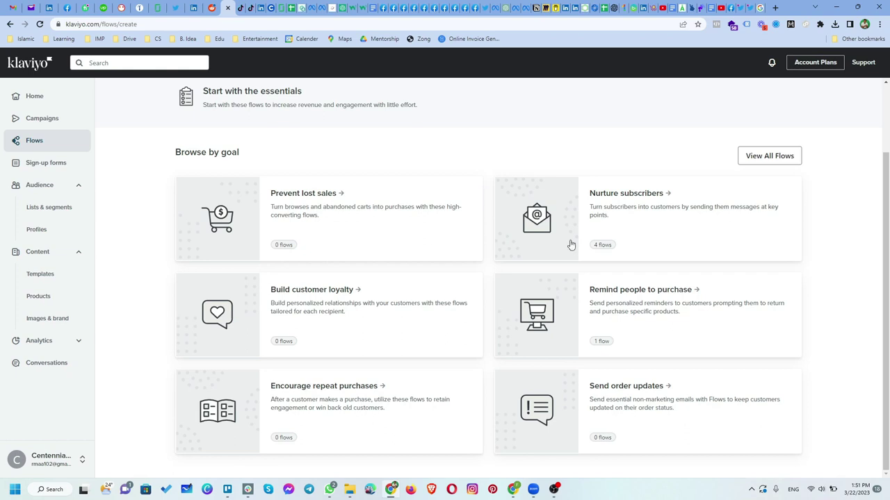
{"action": "left_click", "coordinate": [628, 215]}
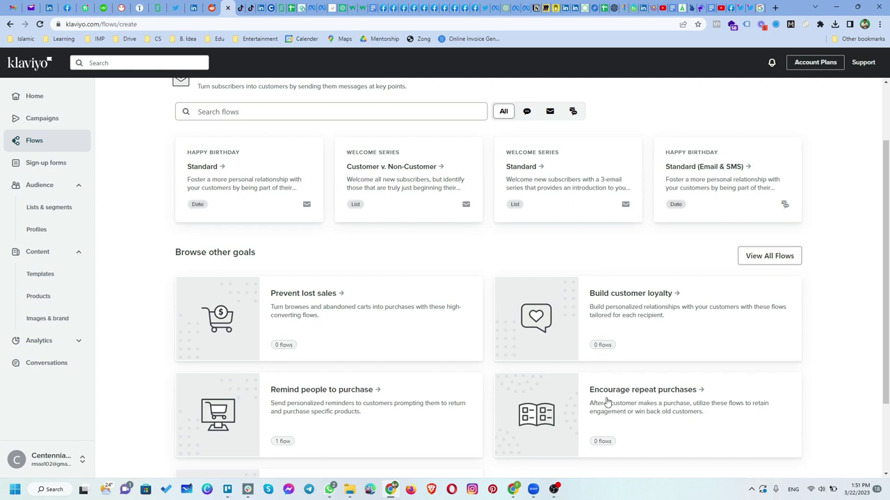
{"action": "scroll", "coordinate": [607, 402], "scroll_direction": "down", "scroll_amount": 2}
{"action": "scroll", "coordinate": [567, 401], "scroll_direction": "up", "scroll_amount": 3}
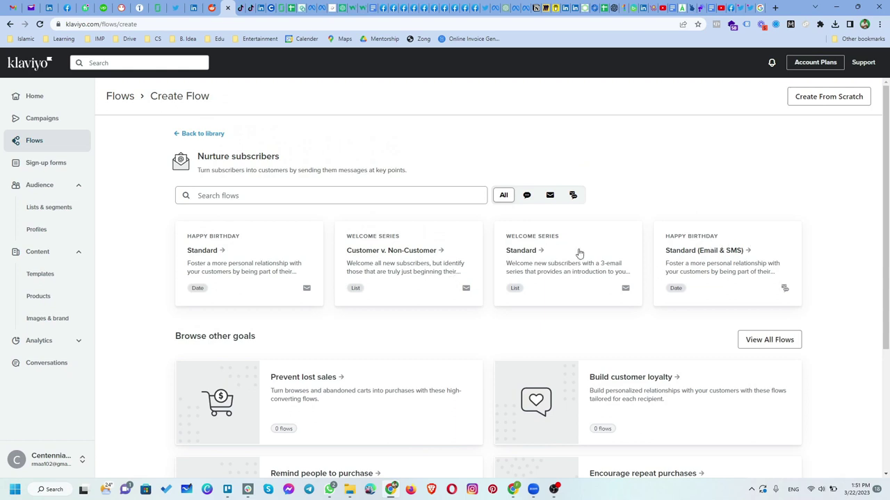
{"action": "left_click", "coordinate": [541, 257]}
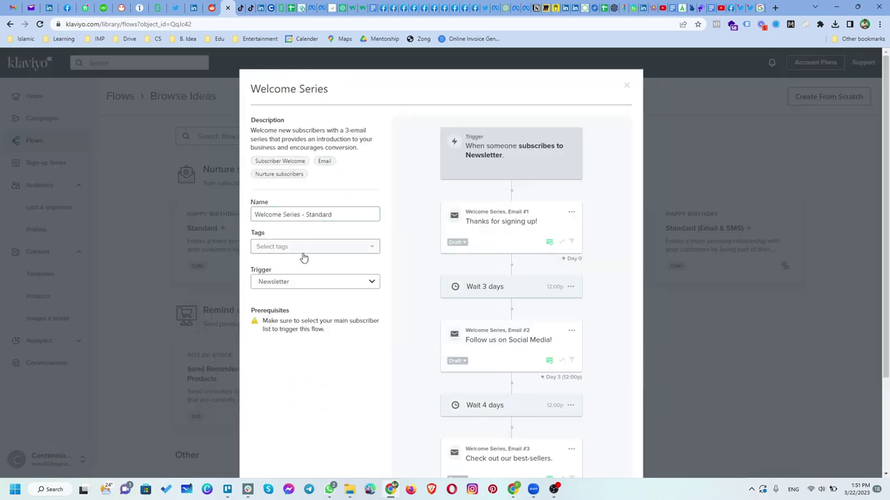
Create the flow keeping the 'Welcome Series - Standard' name and the Newsletter subscription trigger
{"action": "scroll", "coordinate": [326, 365], "scroll_direction": "down", "scroll_amount": 3}
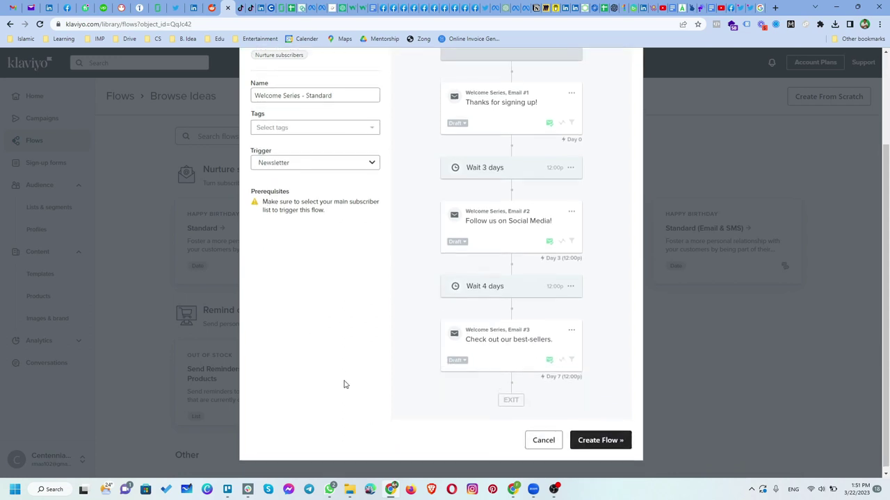
{"action": "scroll", "coordinate": [566, 298], "scroll_direction": "up", "scroll_amount": 3}
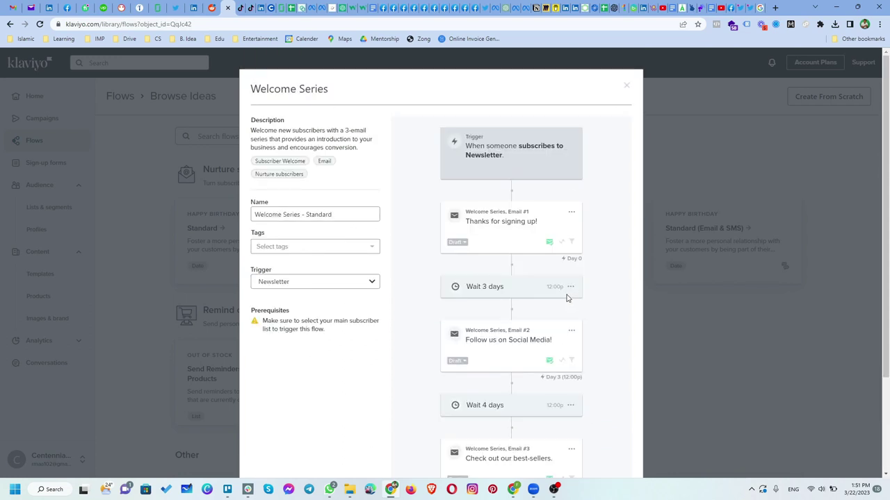
{"action": "scroll", "coordinate": [567, 297], "scroll_direction": "down", "scroll_amount": 3}
{"action": "left_click", "coordinate": [593, 433]}
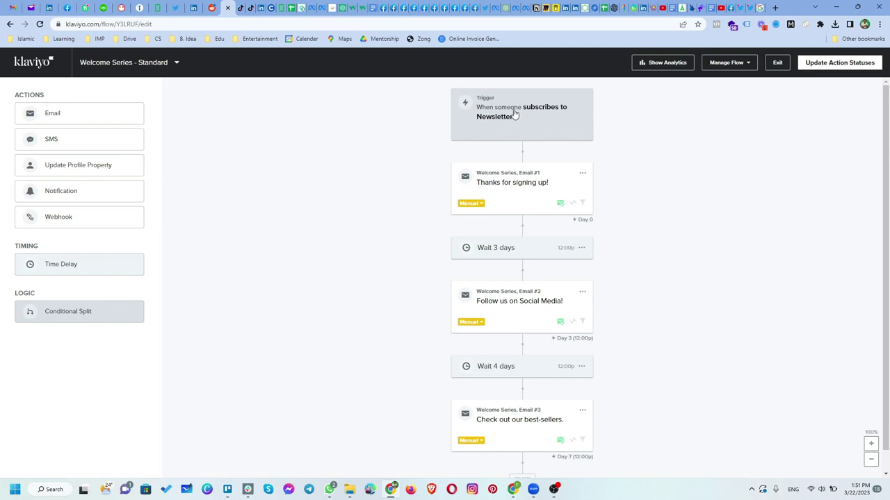
Inspect Email #1's options menu and details in the new flow
{"action": "left_click", "coordinate": [583, 173]}
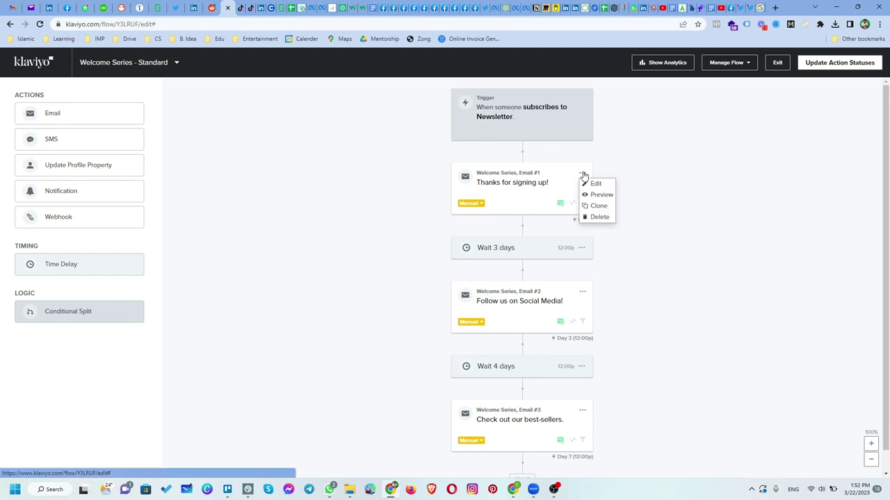
{"action": "left_click", "coordinate": [695, 213]}
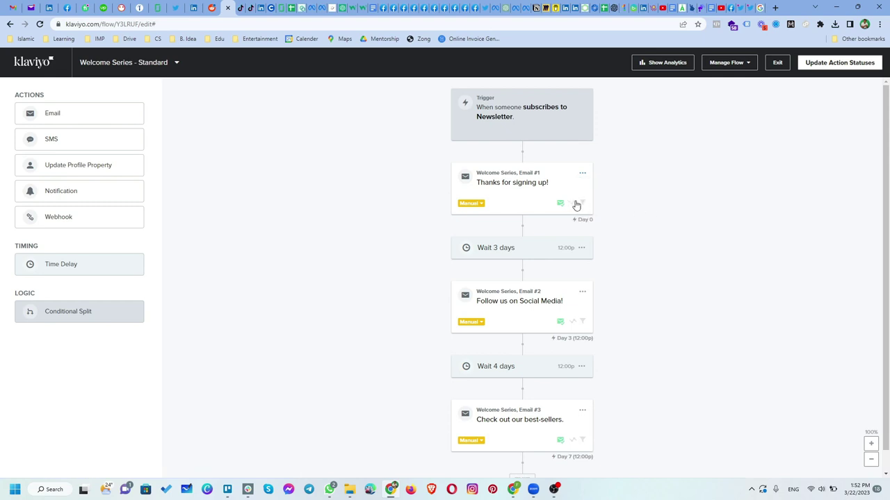
{"action": "left_click", "coordinate": [506, 176]}
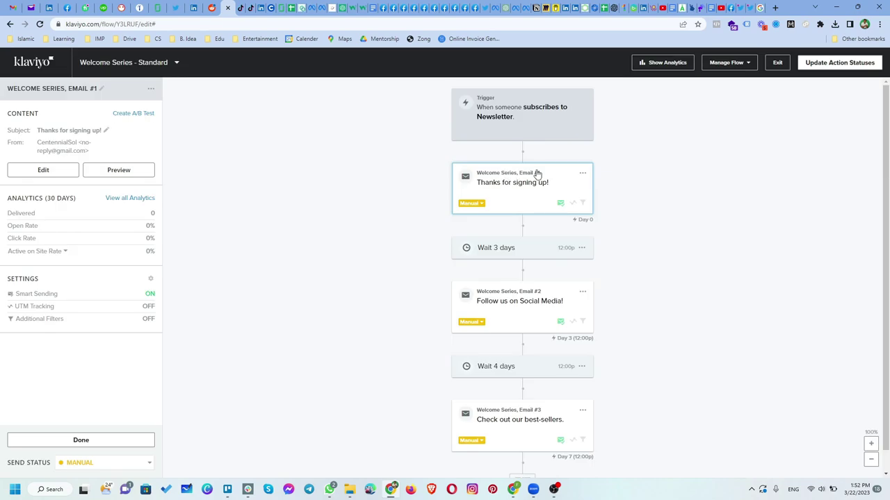
{"action": "left_click", "coordinate": [582, 173]}
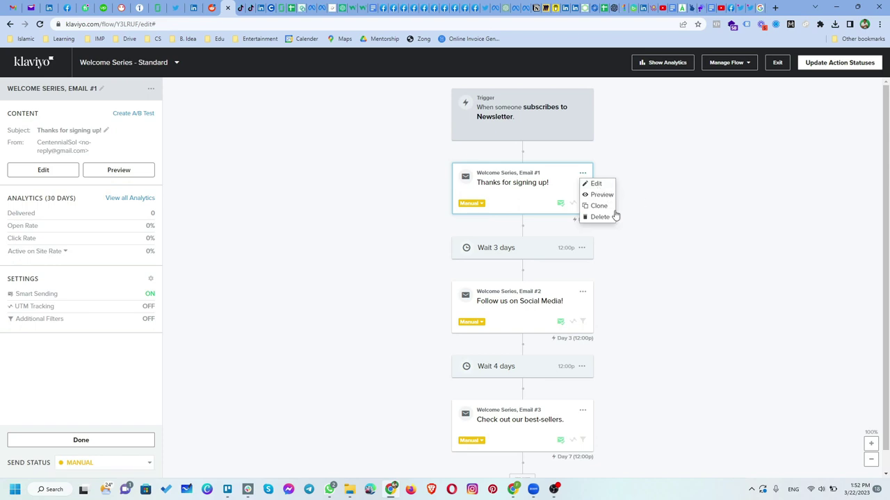
{"action": "left_click", "coordinate": [650, 221]}
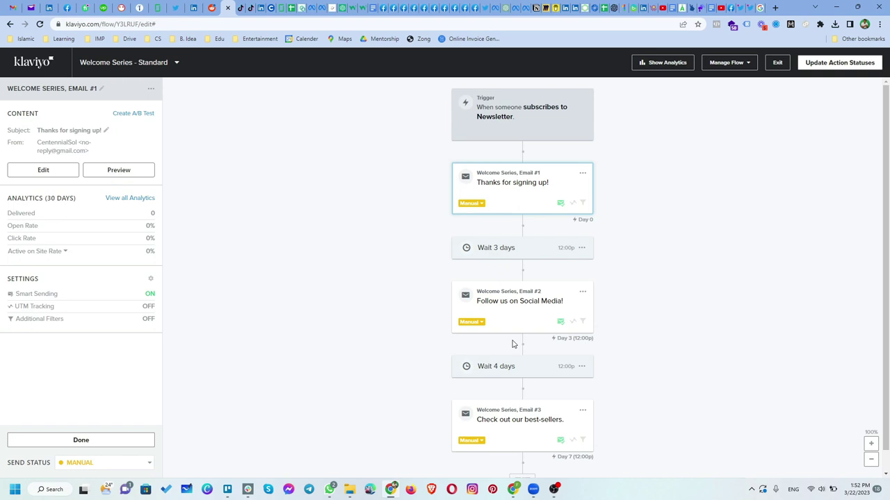
Clone the 3-day wait so a second 3-day delay follows it
{"action": "left_click", "coordinate": [531, 375]}
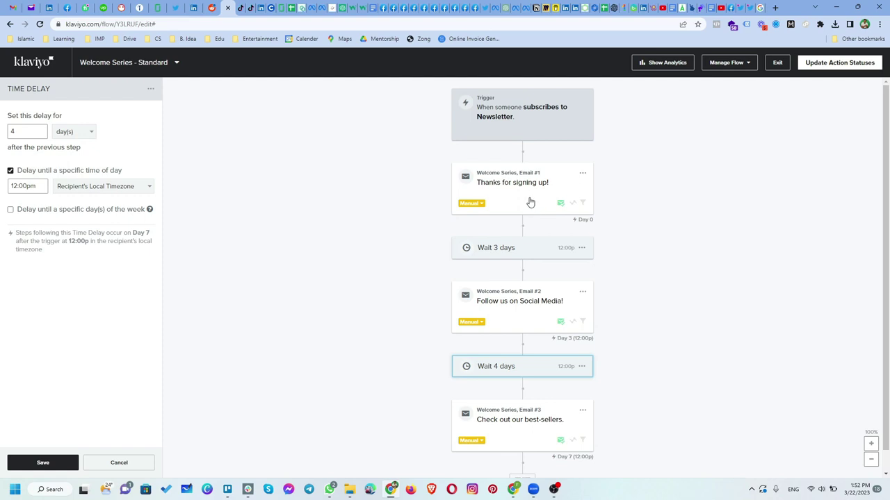
{"action": "left_click", "coordinate": [482, 205]}
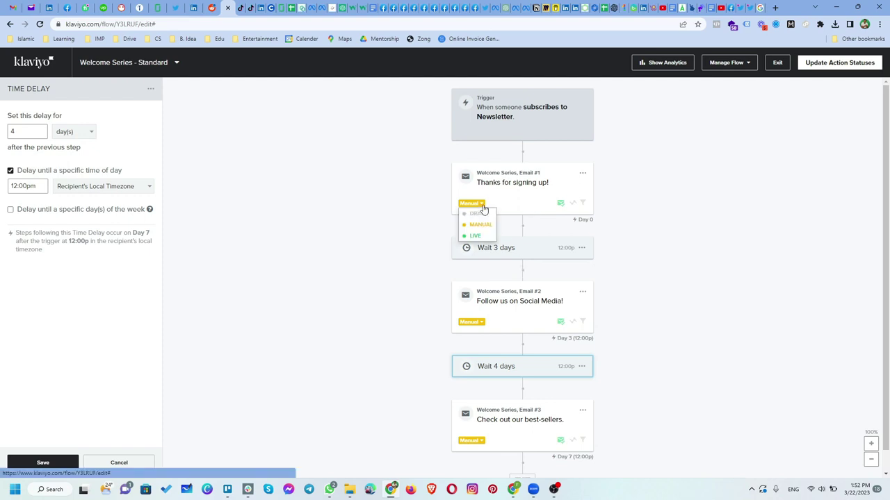
{"action": "left_click", "coordinate": [520, 258]}
{"action": "left_click", "coordinate": [582, 248]}
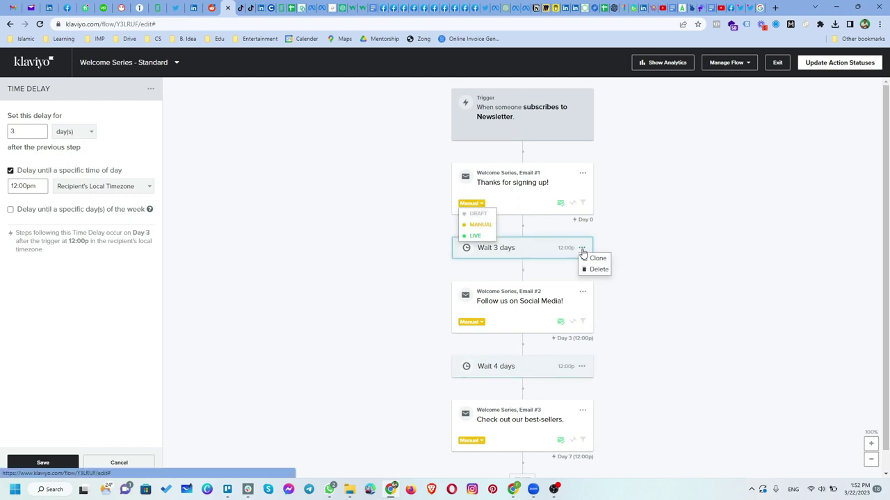
{"action": "left_click", "coordinate": [597, 258]}
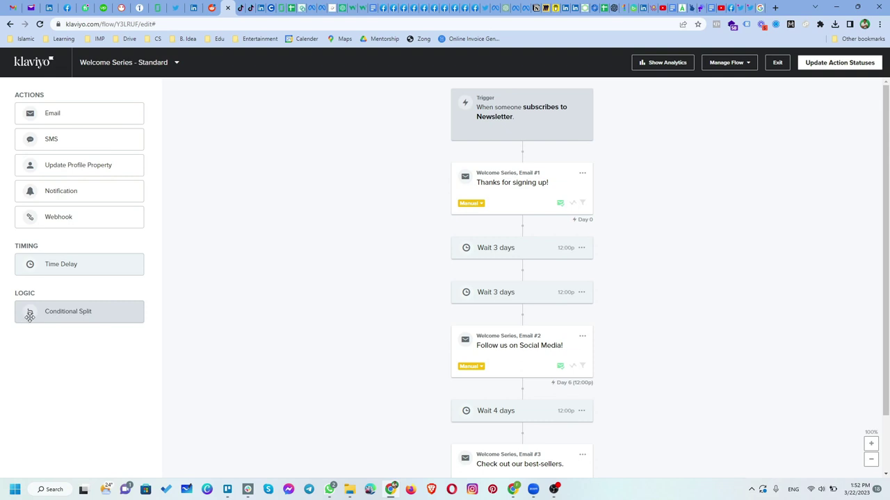
Delete the duplicate 3-day wait and confirm removing the time delay
{"action": "left_click_drag", "start_coordinate": [29, 317], "coordinate": [49, 98]}
{"action": "left_click", "coordinate": [581, 292]}
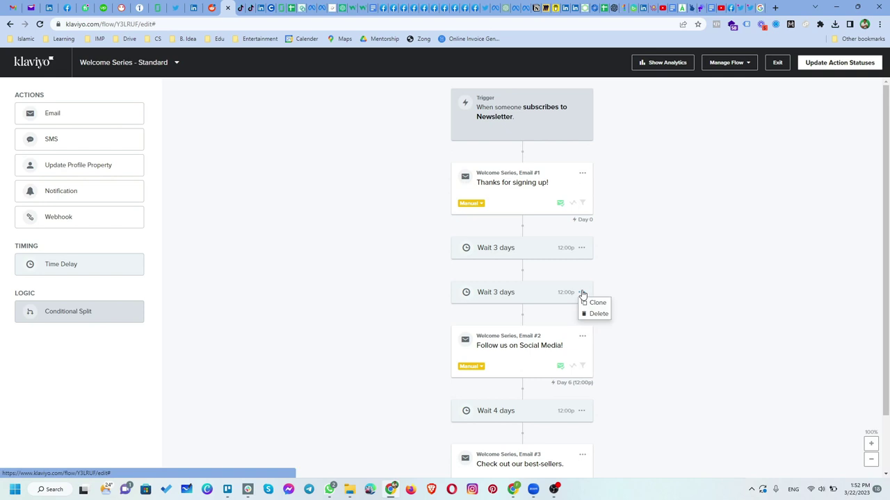
{"action": "left_click", "coordinate": [593, 313]}
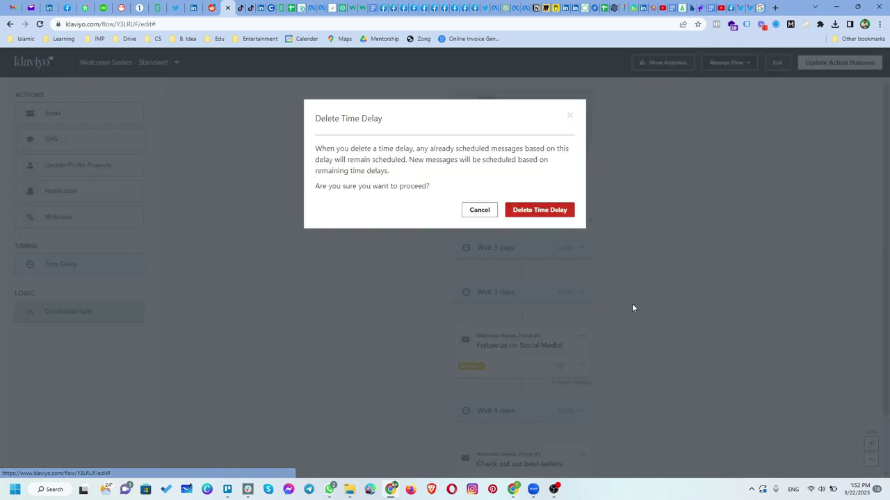
{"action": "left_click", "coordinate": [547, 211]}
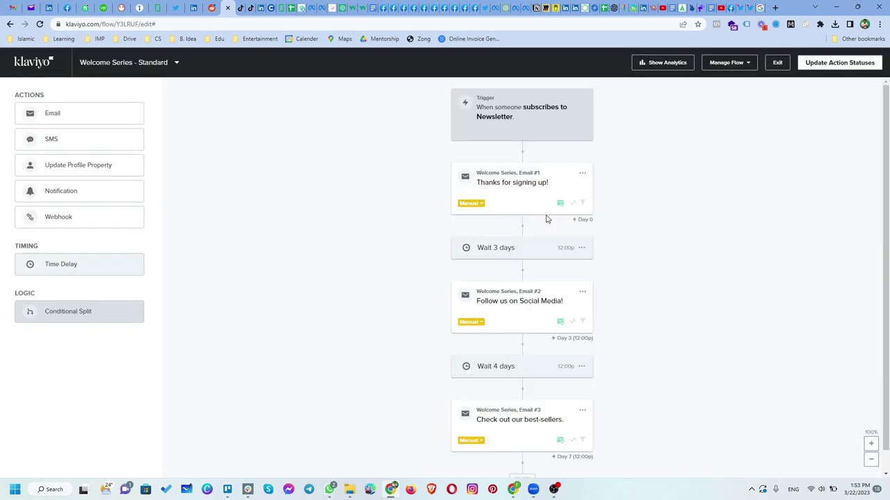
Leave the remaining 3-day delay unchanged and exit to the Flows list
{"action": "left_click", "coordinate": [516, 248]}
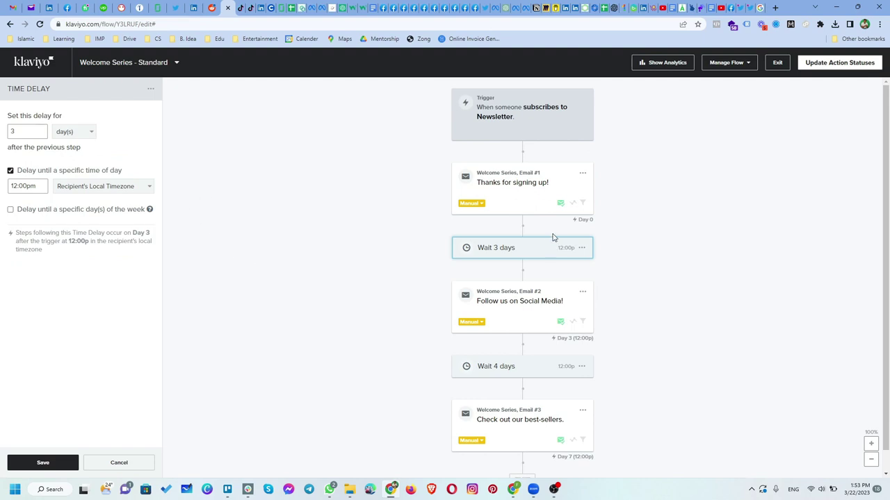
{"action": "left_click_drag", "start_coordinate": [32, 131], "coordinate": [7, 133]}
{"action": "left_click", "coordinate": [335, 355]}
{"action": "left_click", "coordinate": [777, 62]}
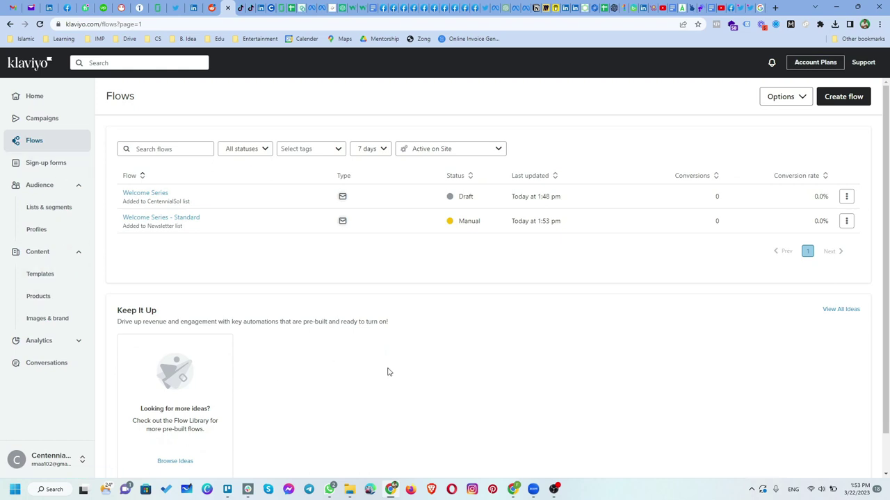
Open Analytics Dashboards, then Metrics, browse the tracked metrics, and return to Home
{"action": "left_click", "coordinate": [38, 343]}
{"action": "left_click", "coordinate": [44, 365]}
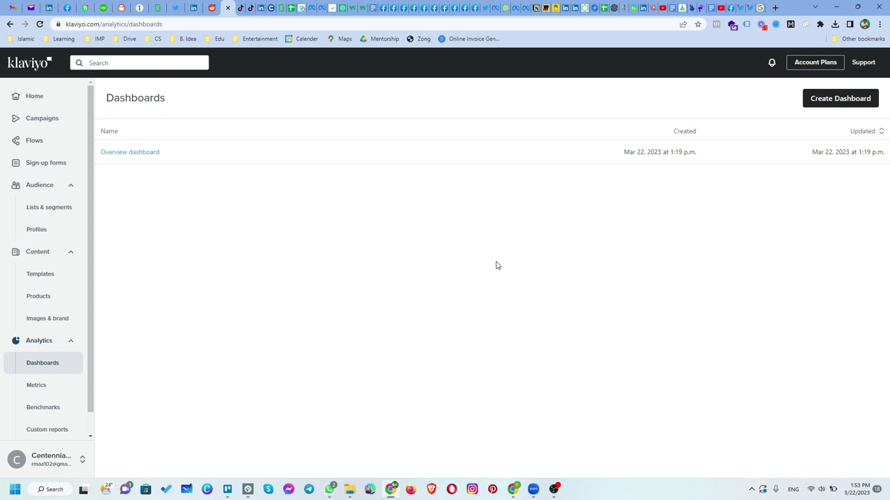
{"action": "left_click", "coordinate": [61, 385]}
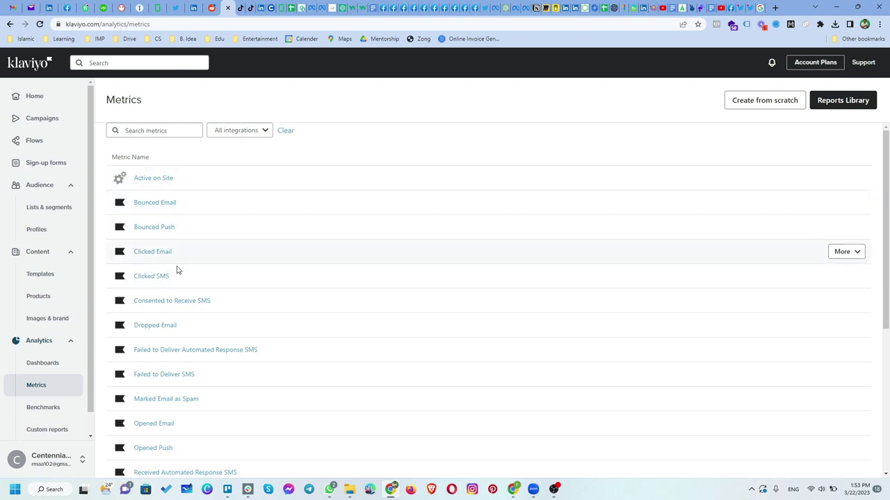
{"action": "scroll", "coordinate": [185, 319], "scroll_direction": "down", "scroll_amount": 1}
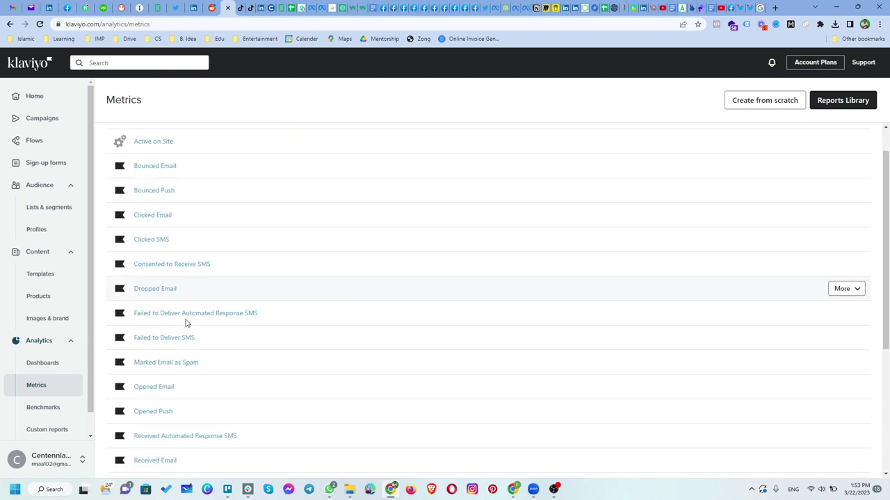
{"action": "scroll", "coordinate": [185, 327], "scroll_direction": "down", "scroll_amount": 3}
{"action": "scroll", "coordinate": [225, 403], "scroll_direction": "up", "scroll_amount": 2}
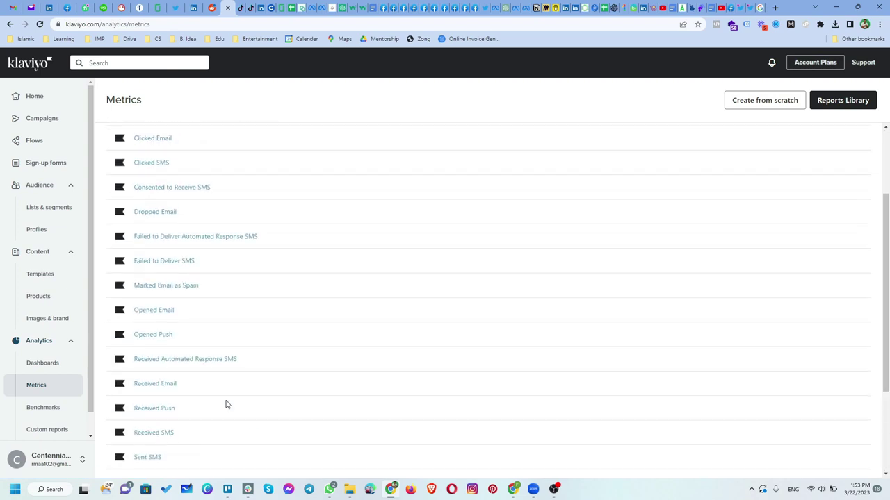
{"action": "scroll", "coordinate": [225, 405], "scroll_direction": "up", "scroll_amount": 2}
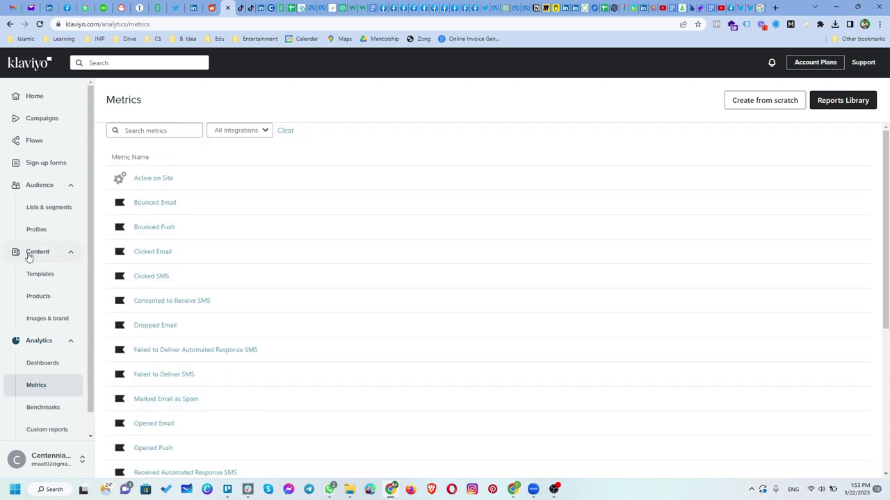
{"action": "scroll", "coordinate": [48, 352], "scroll_direction": "down", "scroll_amount": 1}
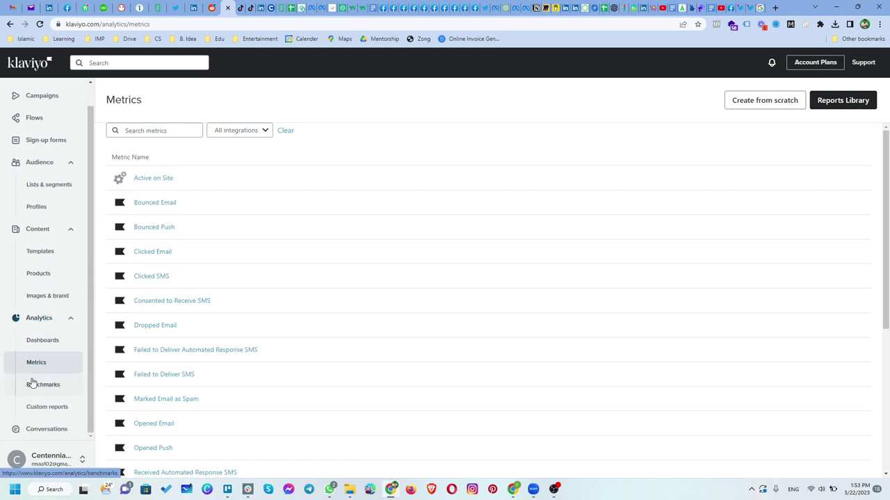
{"action": "scroll", "coordinate": [31, 382], "scroll_direction": "up", "scroll_amount": 1}
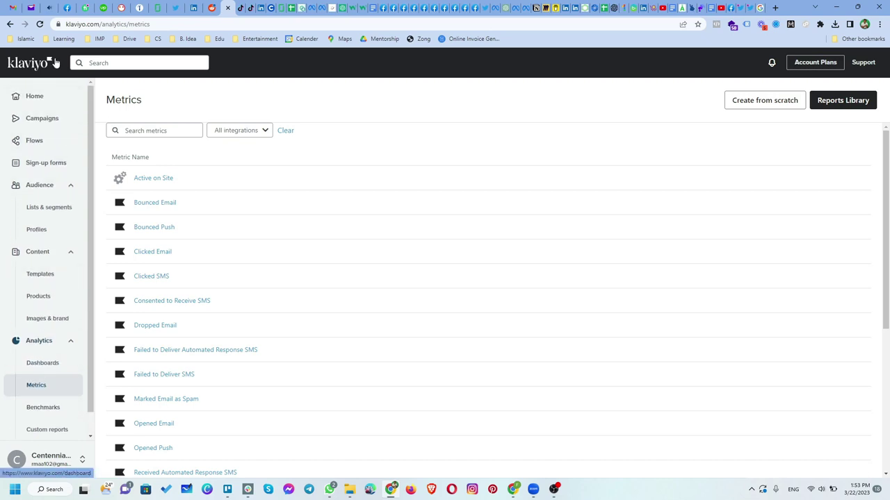
{"action": "left_click", "coordinate": [38, 96]}
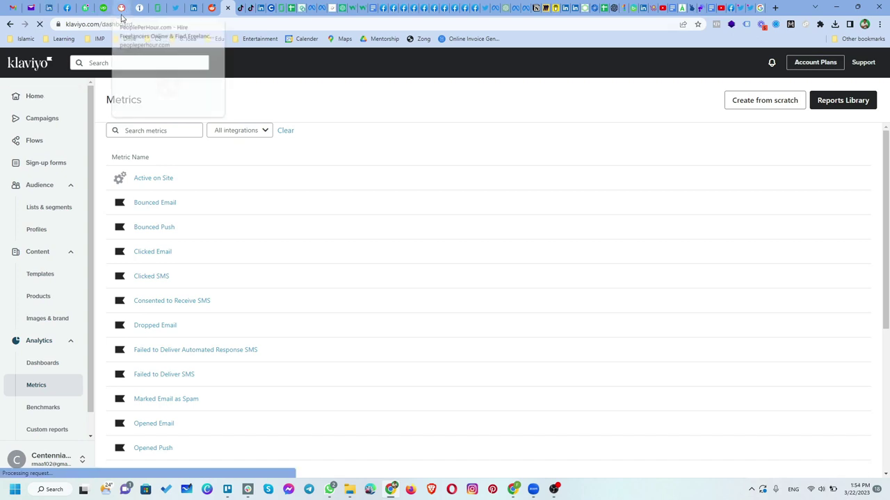
On PeoplePerHour, search freelance projects for 'kla' to find Klaviyo jobs
{"action": "left_click", "coordinate": [121, 12]}
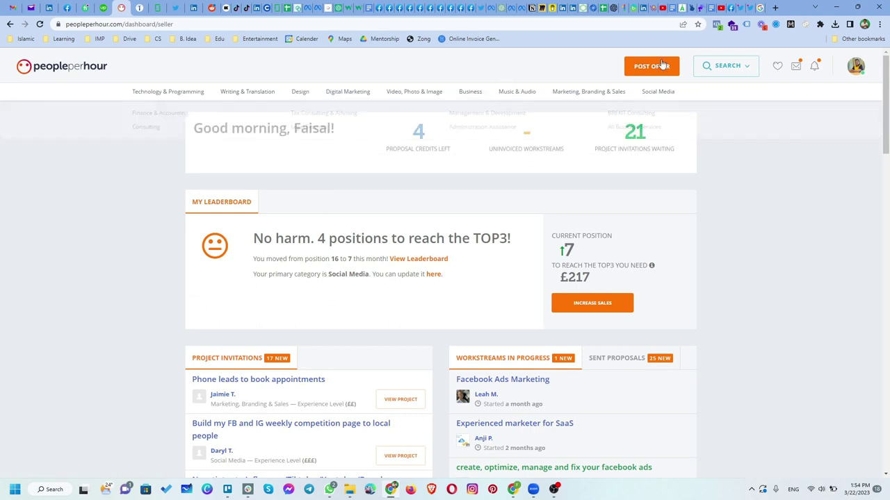
{"action": "mouse_move", "coordinate": [727, 69]}
{"action": "left_click", "coordinate": [725, 179]}
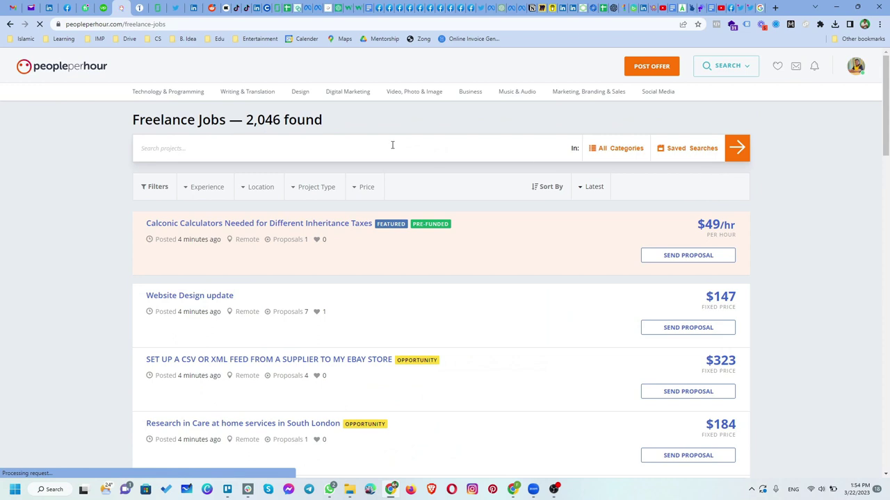
{"action": "left_click", "coordinate": [391, 154]}
{"action": "type", "text": "kla"}
{"action": "key", "text": "Return"}
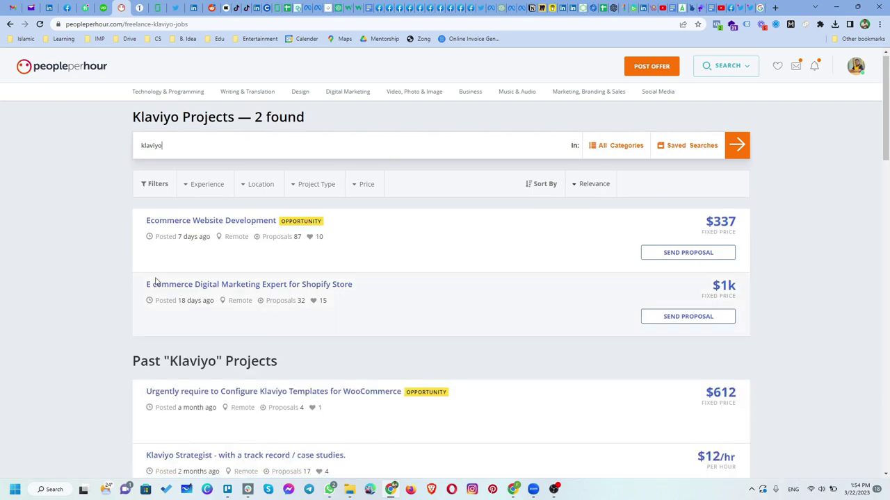
Scroll through the Klaviyo project results down to the Past Klaviyo Projects section
{"action": "scroll", "coordinate": [139, 285], "scroll_direction": "down", "scroll_amount": 4}
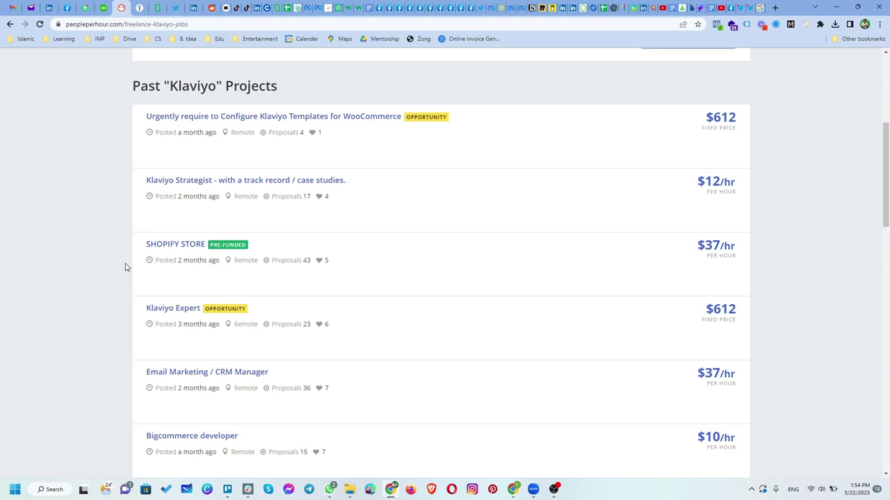
{"action": "scroll", "coordinate": [126, 267], "scroll_direction": "down", "scroll_amount": 5}
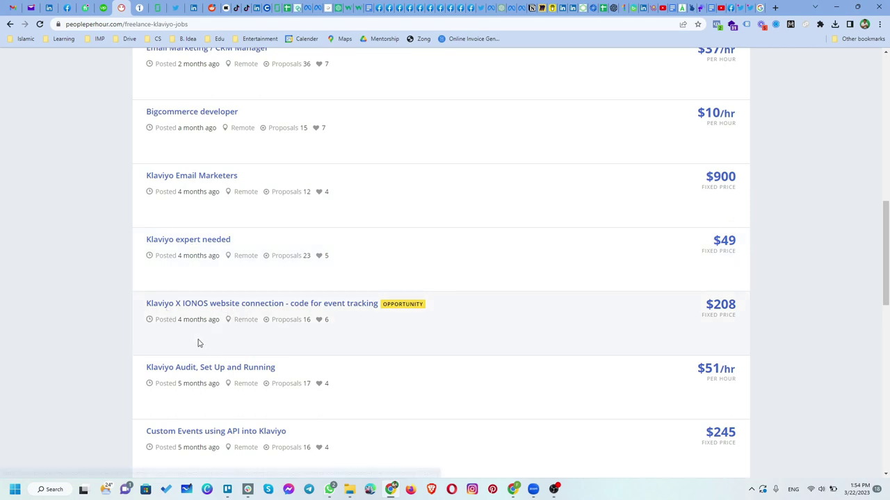
{"action": "scroll", "coordinate": [269, 375], "scroll_direction": "down", "scroll_amount": 1}
{"action": "scroll", "coordinate": [268, 379], "scroll_direction": "down", "scroll_amount": 1}
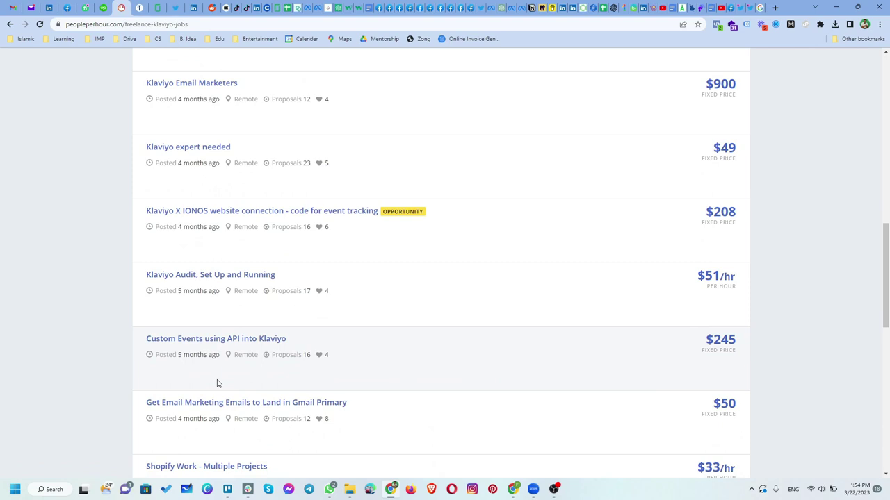
{"action": "scroll", "coordinate": [178, 376], "scroll_direction": "down", "scroll_amount": 5}
{"action": "scroll", "coordinate": [82, 310], "scroll_direction": "up", "scroll_amount": 4}
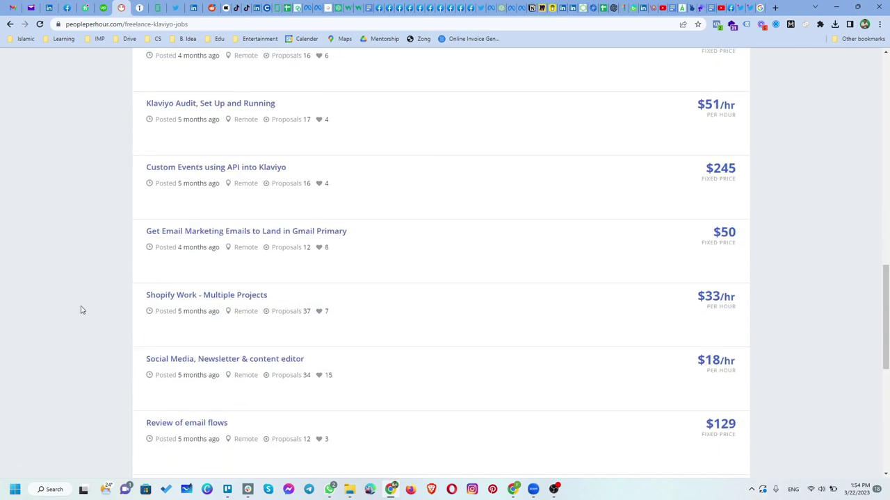
{"action": "scroll", "coordinate": [83, 314], "scroll_direction": "down", "scroll_amount": 4}
{"action": "scroll", "coordinate": [82, 315], "scroll_direction": "down", "scroll_amount": 1}
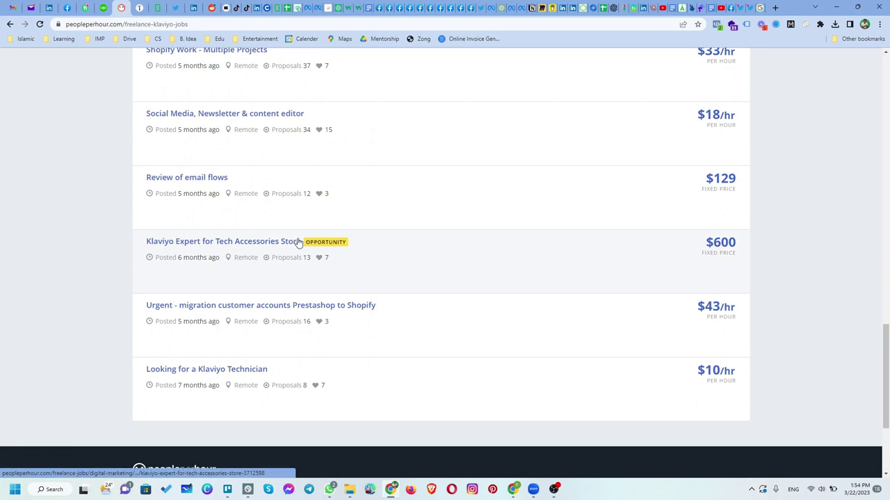
{"action": "scroll", "coordinate": [279, 252], "scroll_direction": "up", "scroll_amount": 6}
{"action": "scroll", "coordinate": [280, 251], "scroll_direction": "up", "scroll_amount": 10}
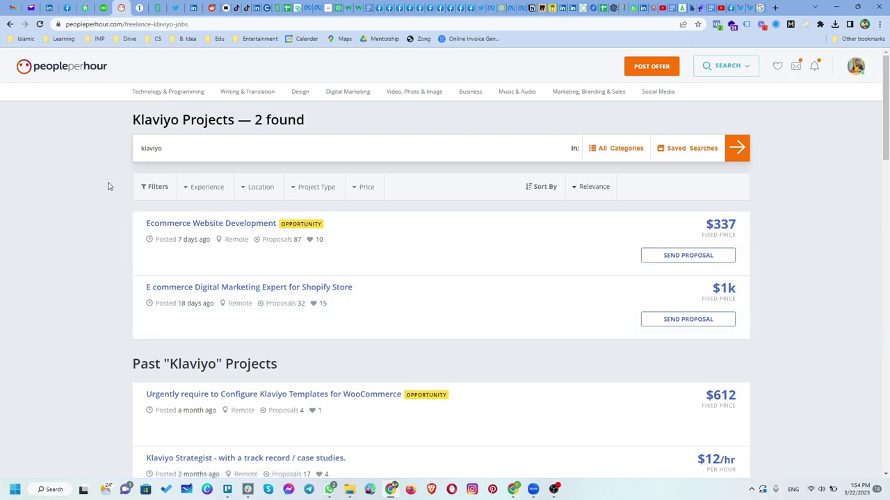
{"action": "scroll", "coordinate": [103, 197], "scroll_direction": "down", "scroll_amount": 2}
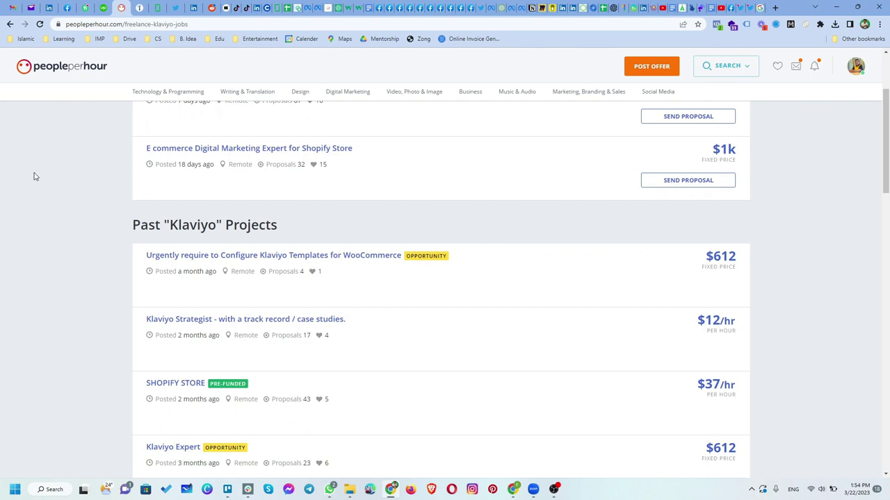
Return to Klaviyo's Home performance dashboard listing the Welcome Series - Standard flow
{"action": "left_click", "coordinate": [226, 5]}
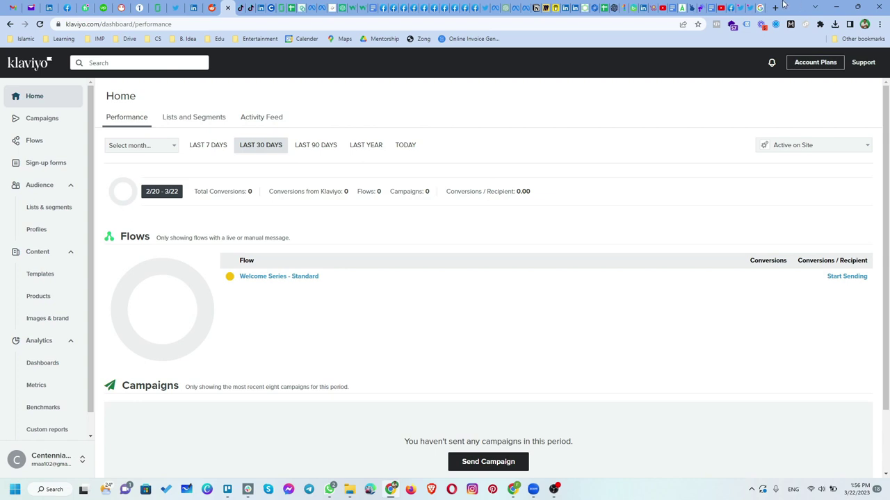
In the 'pakistan flag png' search tab, load swipe.co
{"action": "left_click", "coordinate": [758, 6]}
{"action": "left_click", "coordinate": [627, 25]}
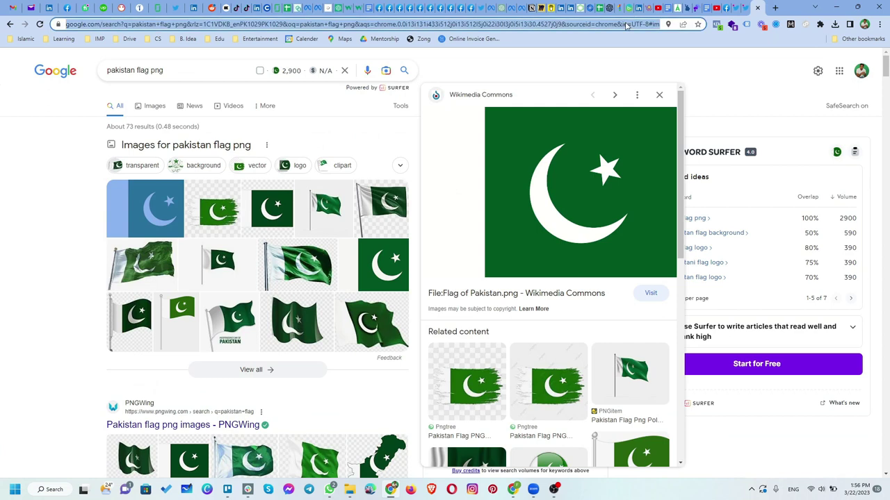
{"action": "type", "text": "sw"}
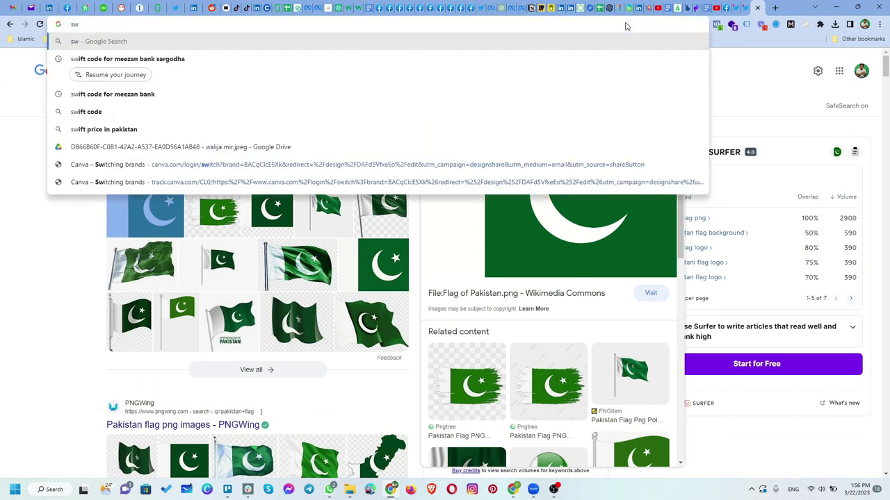
{"action": "type", "text": "ipe"}
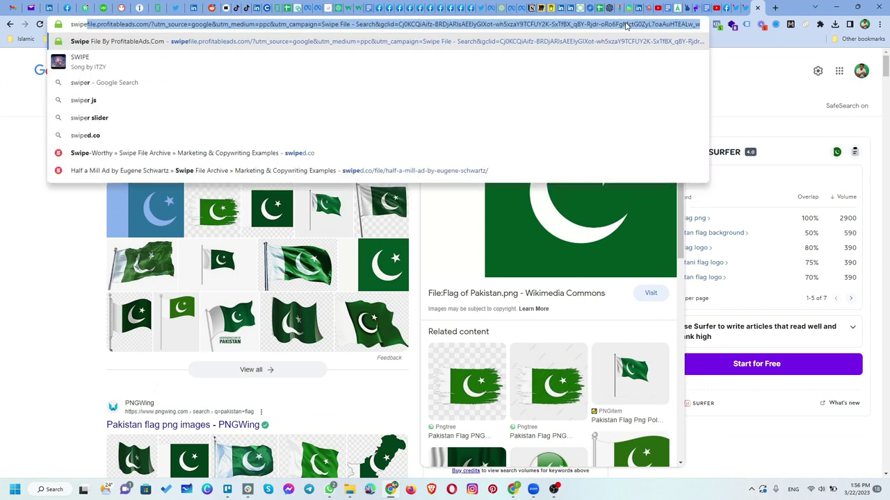
{"action": "type", "text": ".co"}
{"action": "key", "text": "Return"}
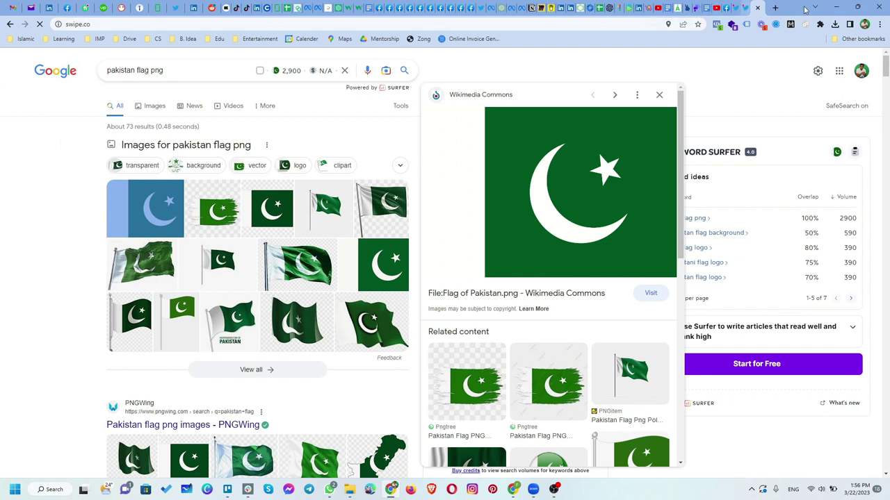
Open marketingexamples.com in a new tab, then return to the swipe.co tab
{"action": "left_click", "coordinate": [775, 8]}
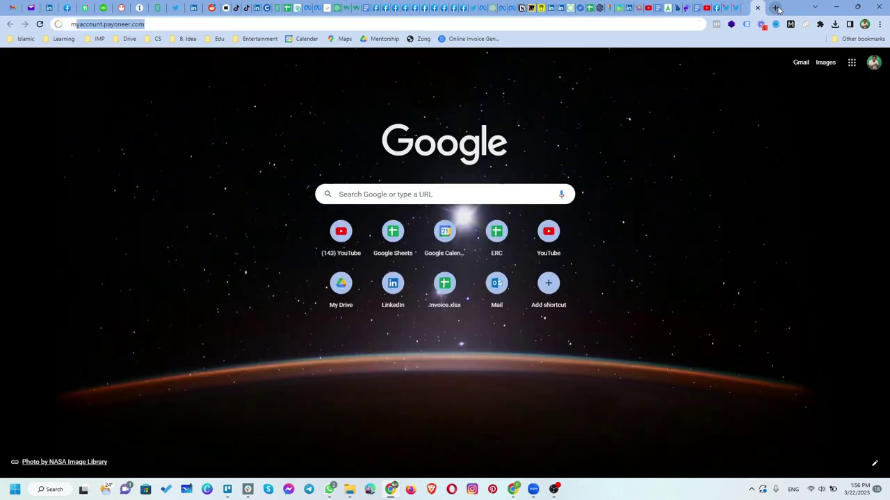
{"action": "type", "text": "marketingexample"}
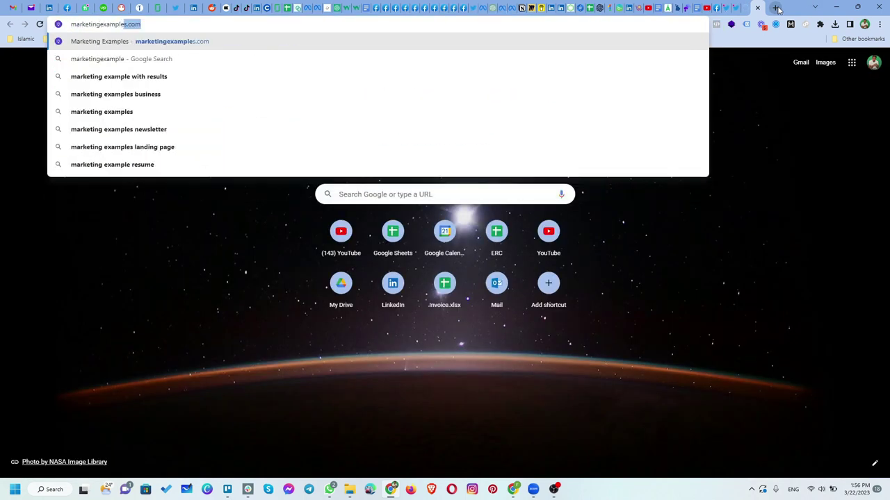
{"action": "key", "text": "Return"}
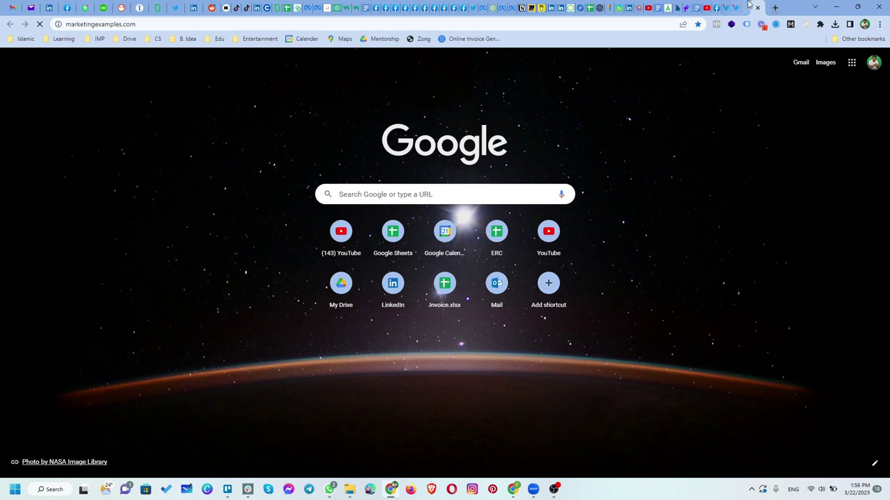
{"action": "left_click", "coordinate": [749, 6]}
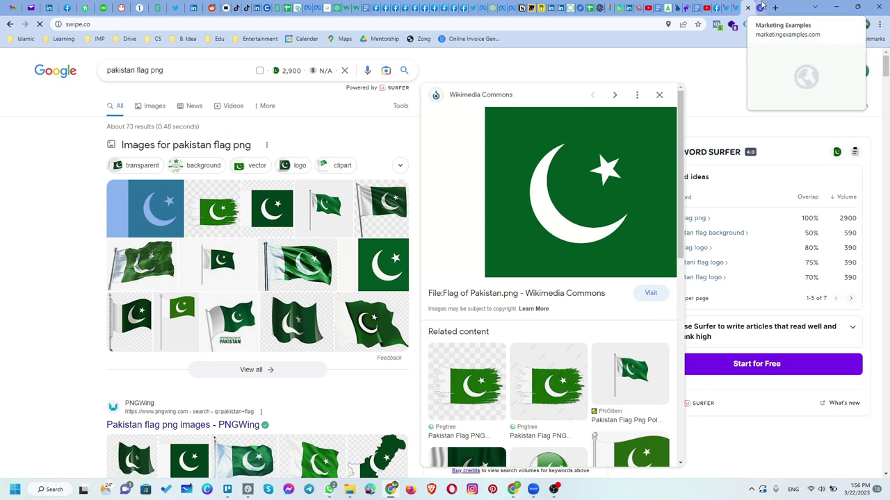
Browse the marketingexamples.com example cards, then return to swipe.co, now showing a 522 timeout error
{"action": "left_click", "coordinate": [761, 5]}
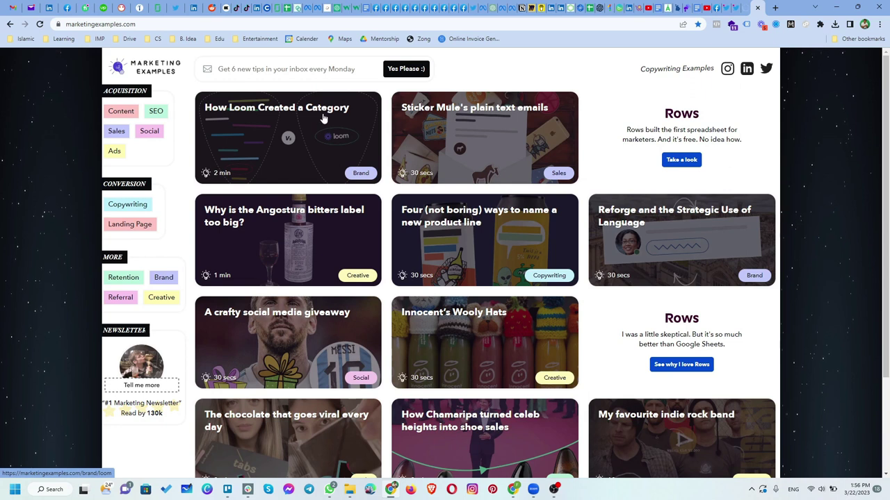
{"action": "scroll", "coordinate": [406, 235], "scroll_direction": "down", "scroll_amount": 1}
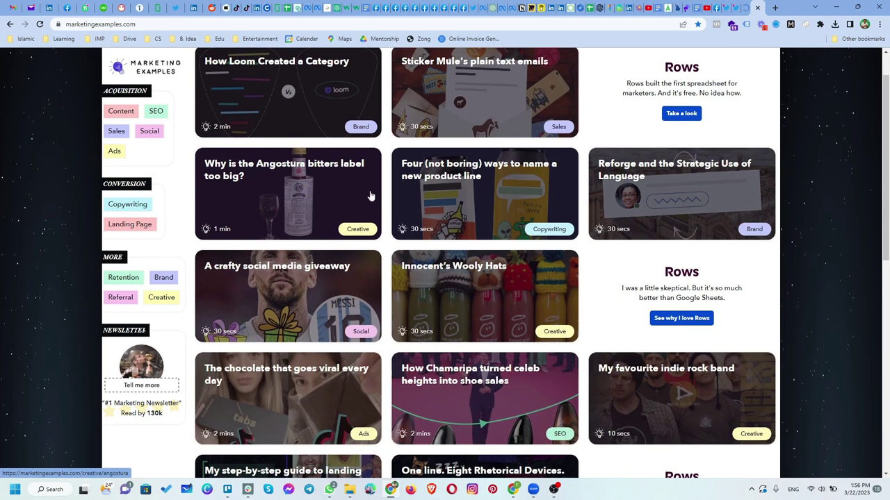
{"action": "scroll", "coordinate": [467, 201], "scroll_direction": "down", "scroll_amount": 2}
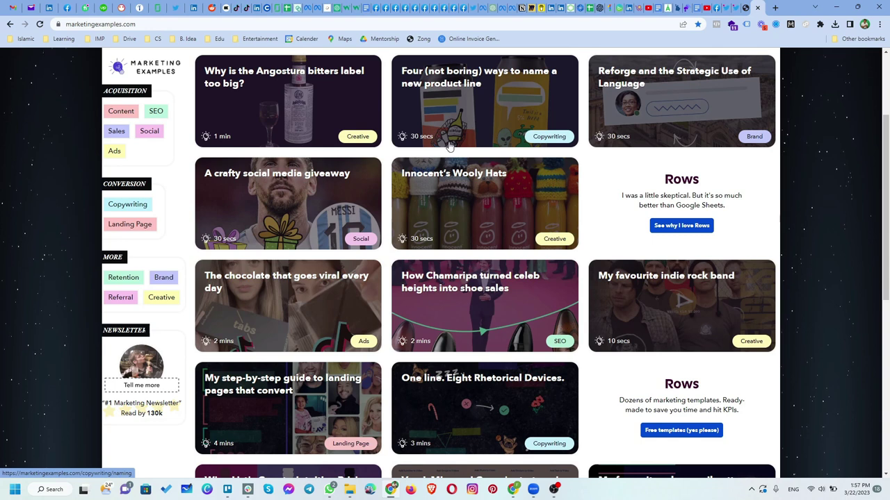
{"action": "scroll", "coordinate": [448, 200], "scroll_direction": "down", "scroll_amount": 4}
{"action": "scroll", "coordinate": [433, 250], "scroll_direction": "down", "scroll_amount": 6}
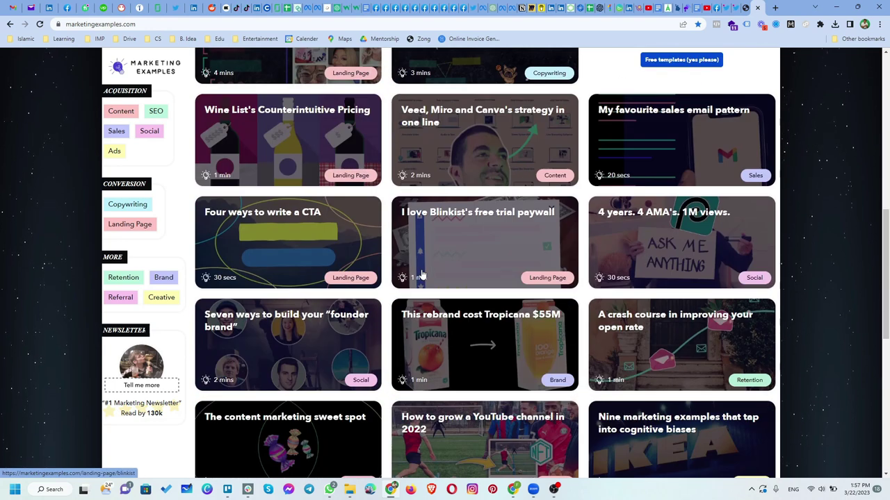
{"action": "scroll", "coordinate": [421, 282], "scroll_direction": "up", "scroll_amount": 5}
{"action": "scroll", "coordinate": [420, 281], "scroll_direction": "up", "scroll_amount": 8}
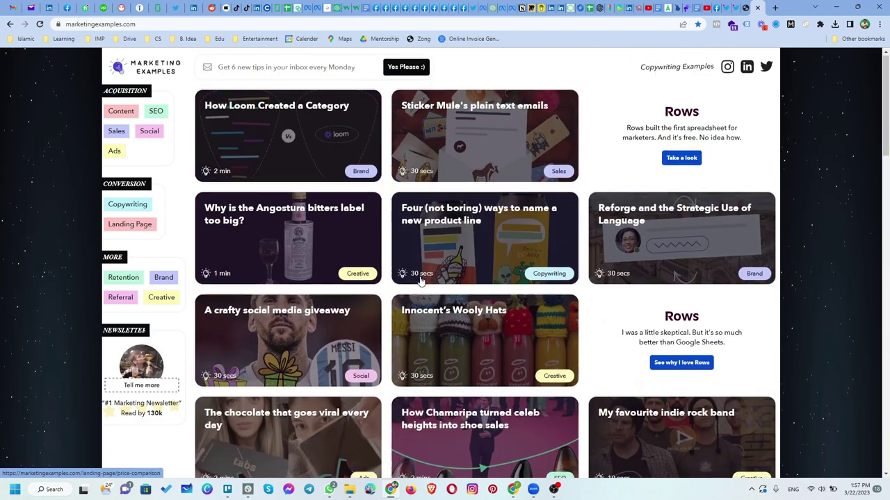
{"action": "left_click", "coordinate": [362, 25]}
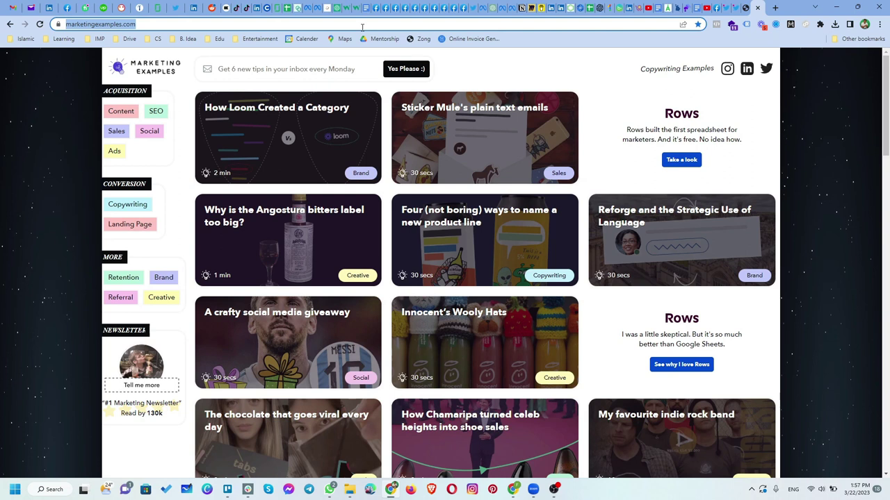
{"action": "left_click", "coordinate": [744, 7]}
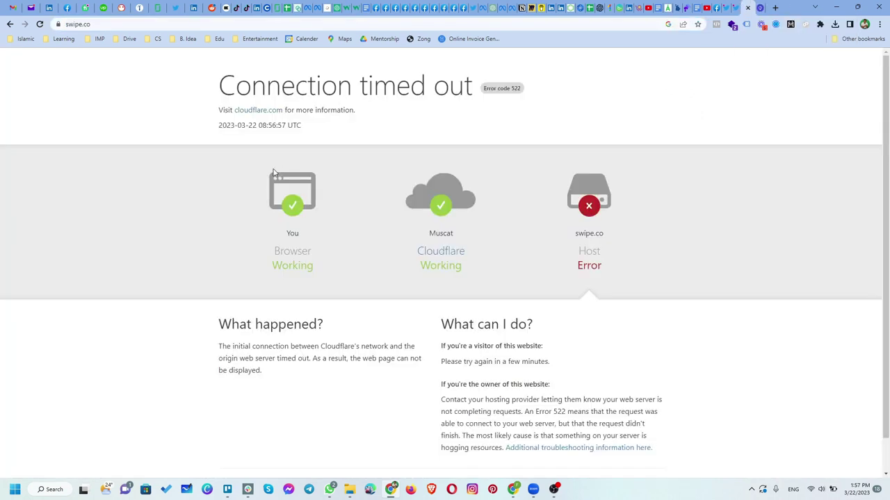